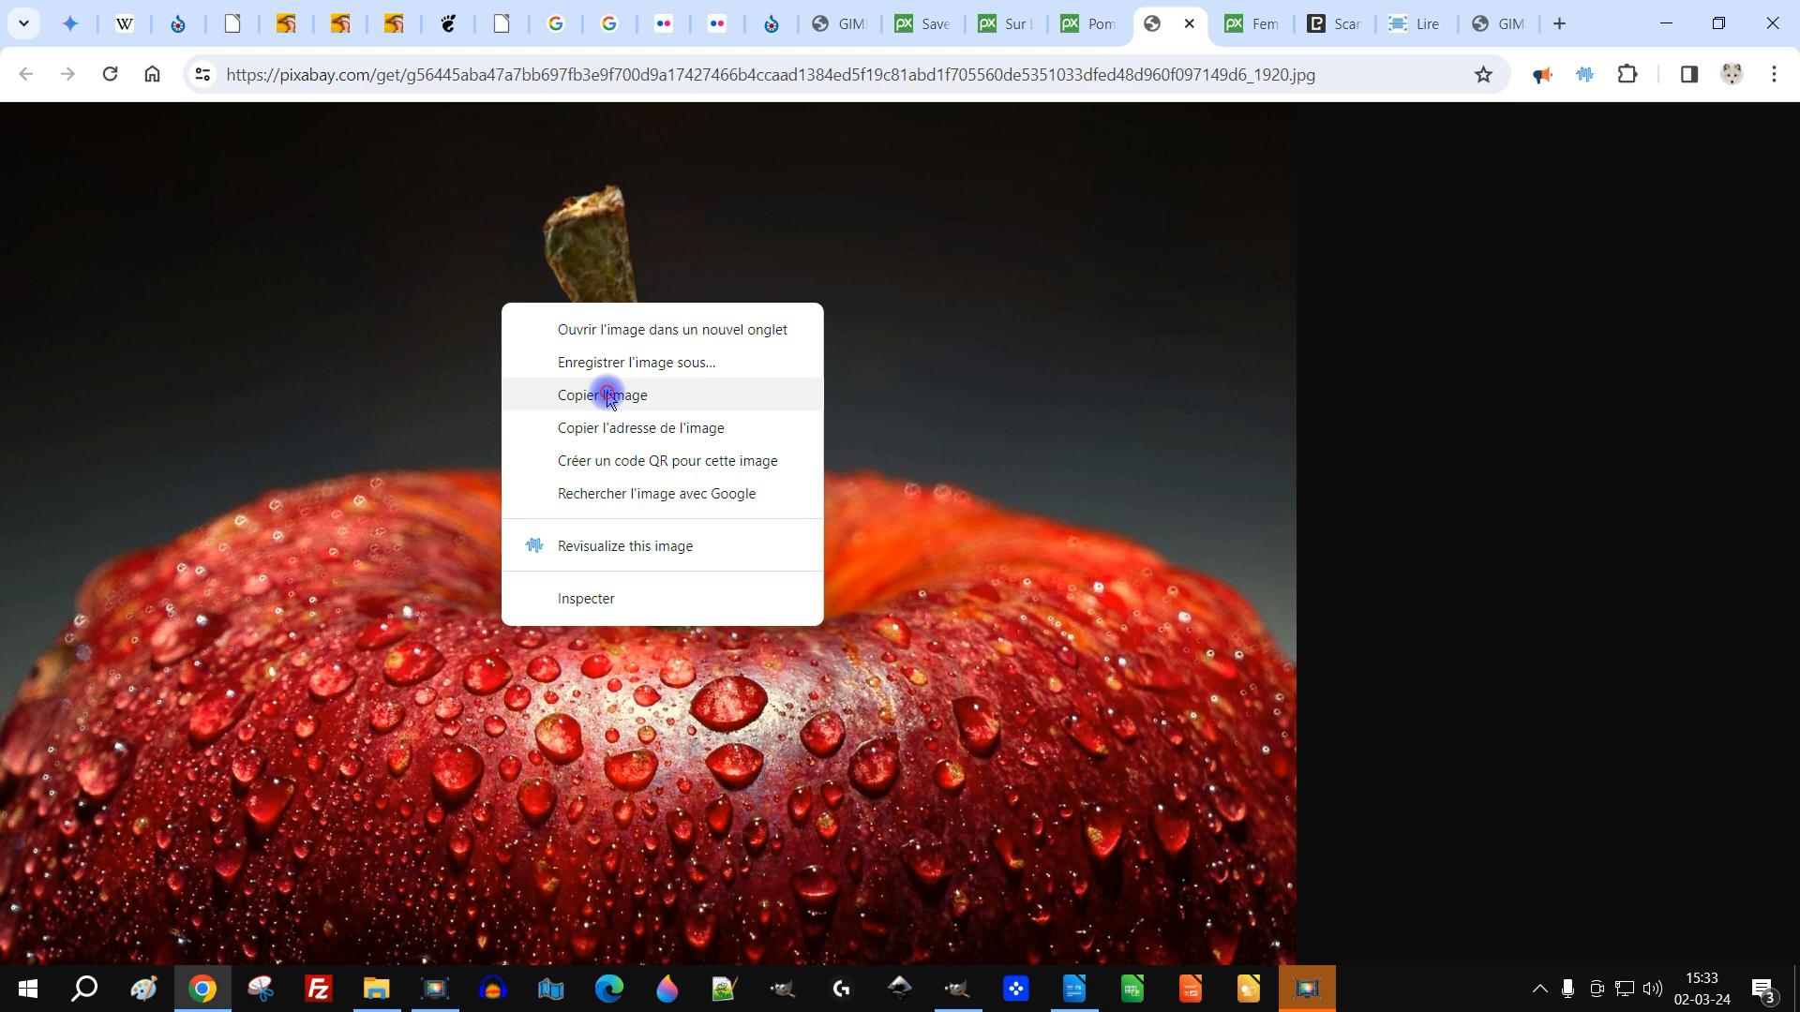
- Switch to GIMP and paste the copied apple photo as a new image
{"action": "left_click", "coordinate": [956, 989]}
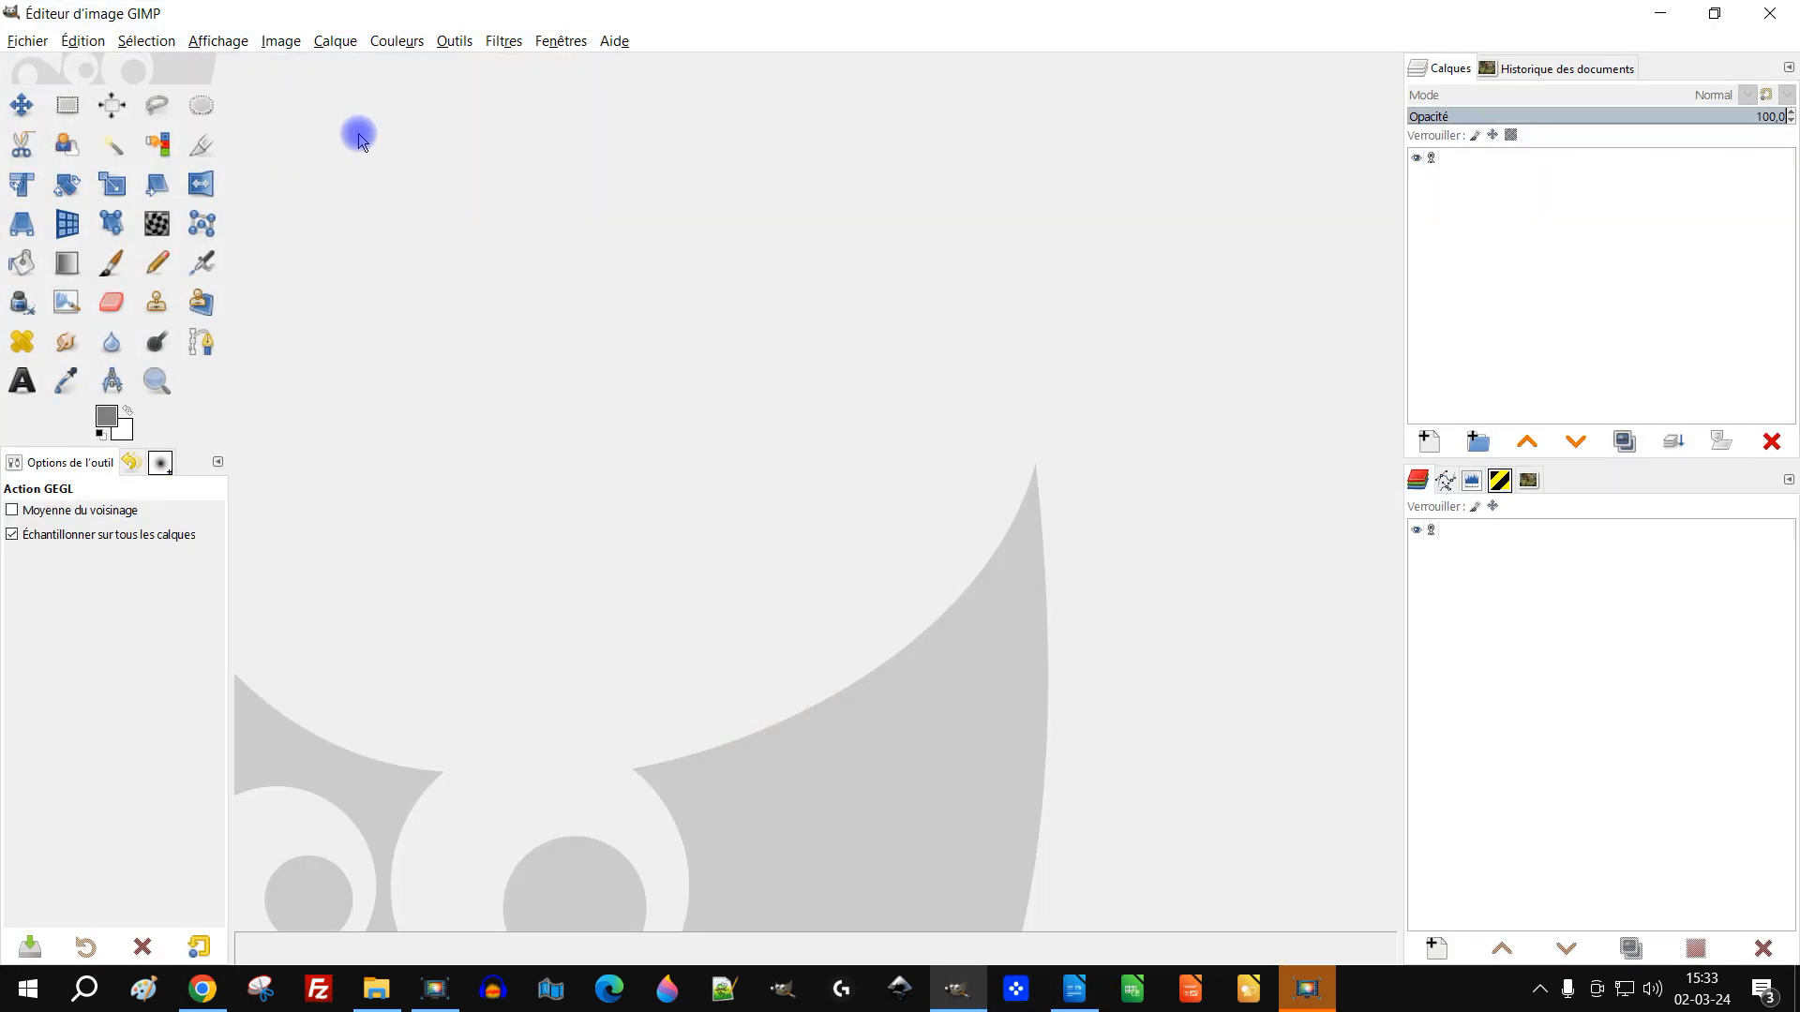
{"action": "left_click", "coordinate": [89, 41]}
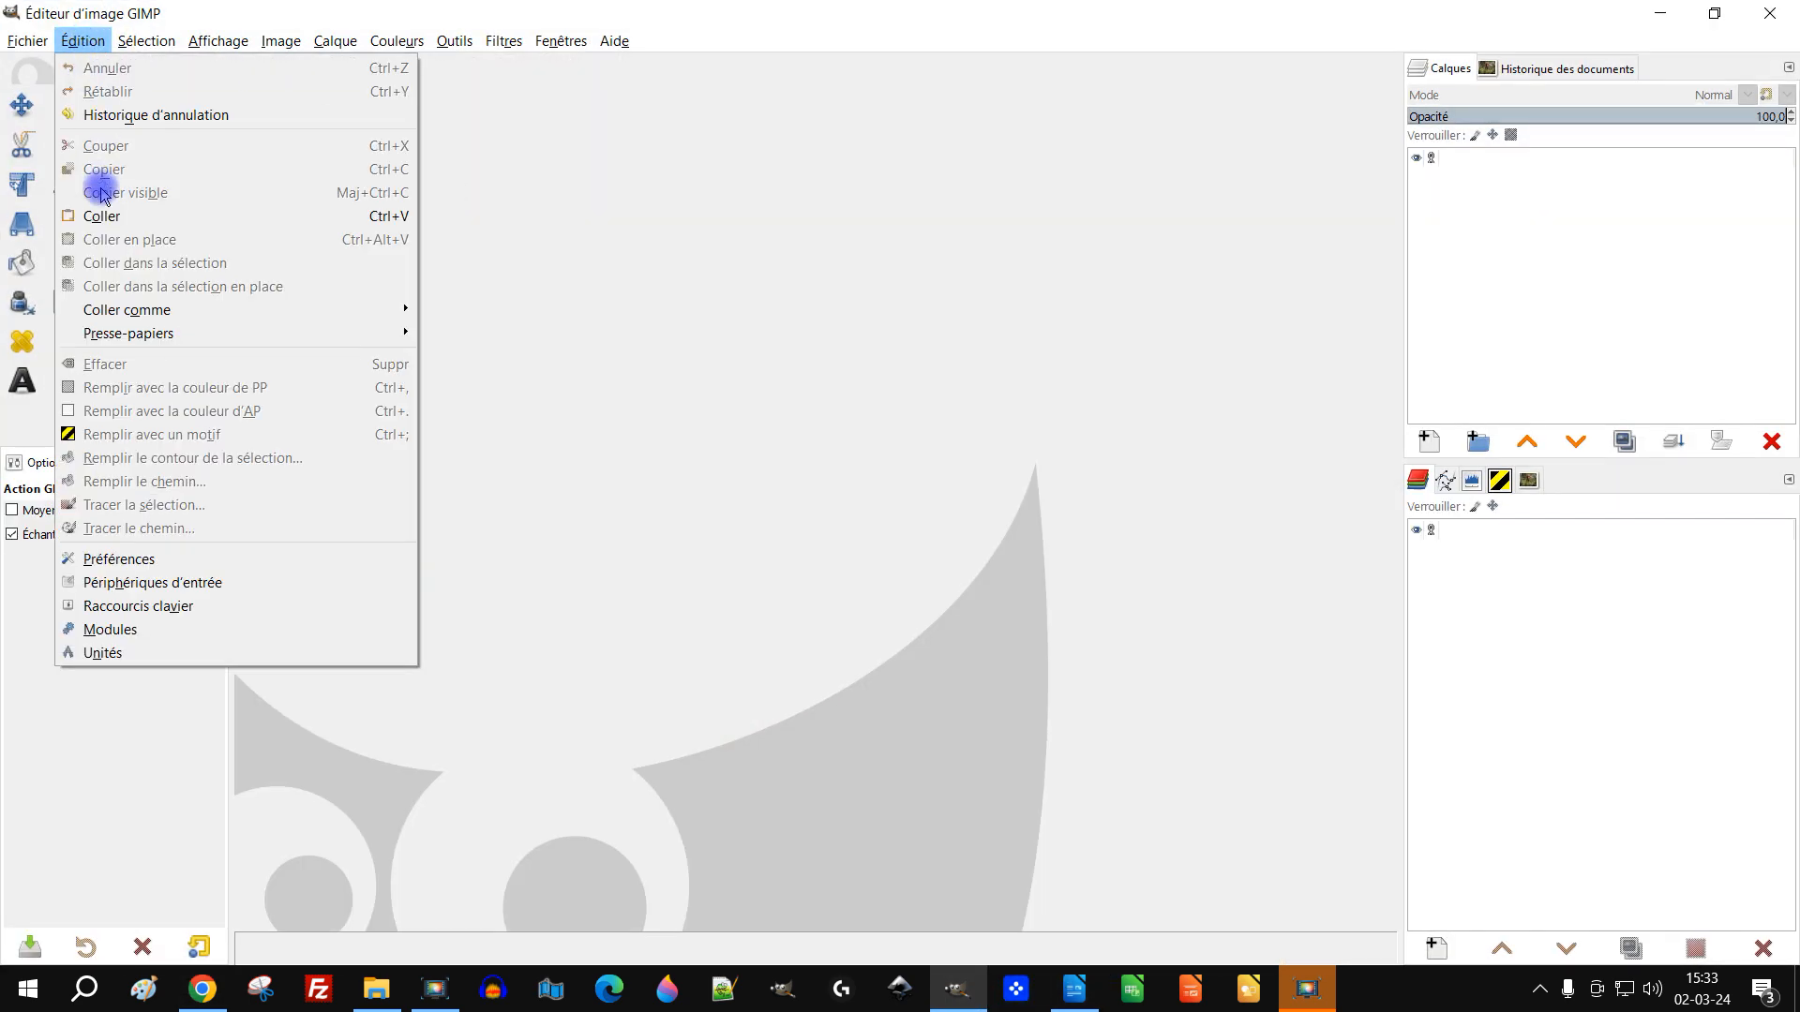
{"action": "left_click", "coordinate": [98, 215]}
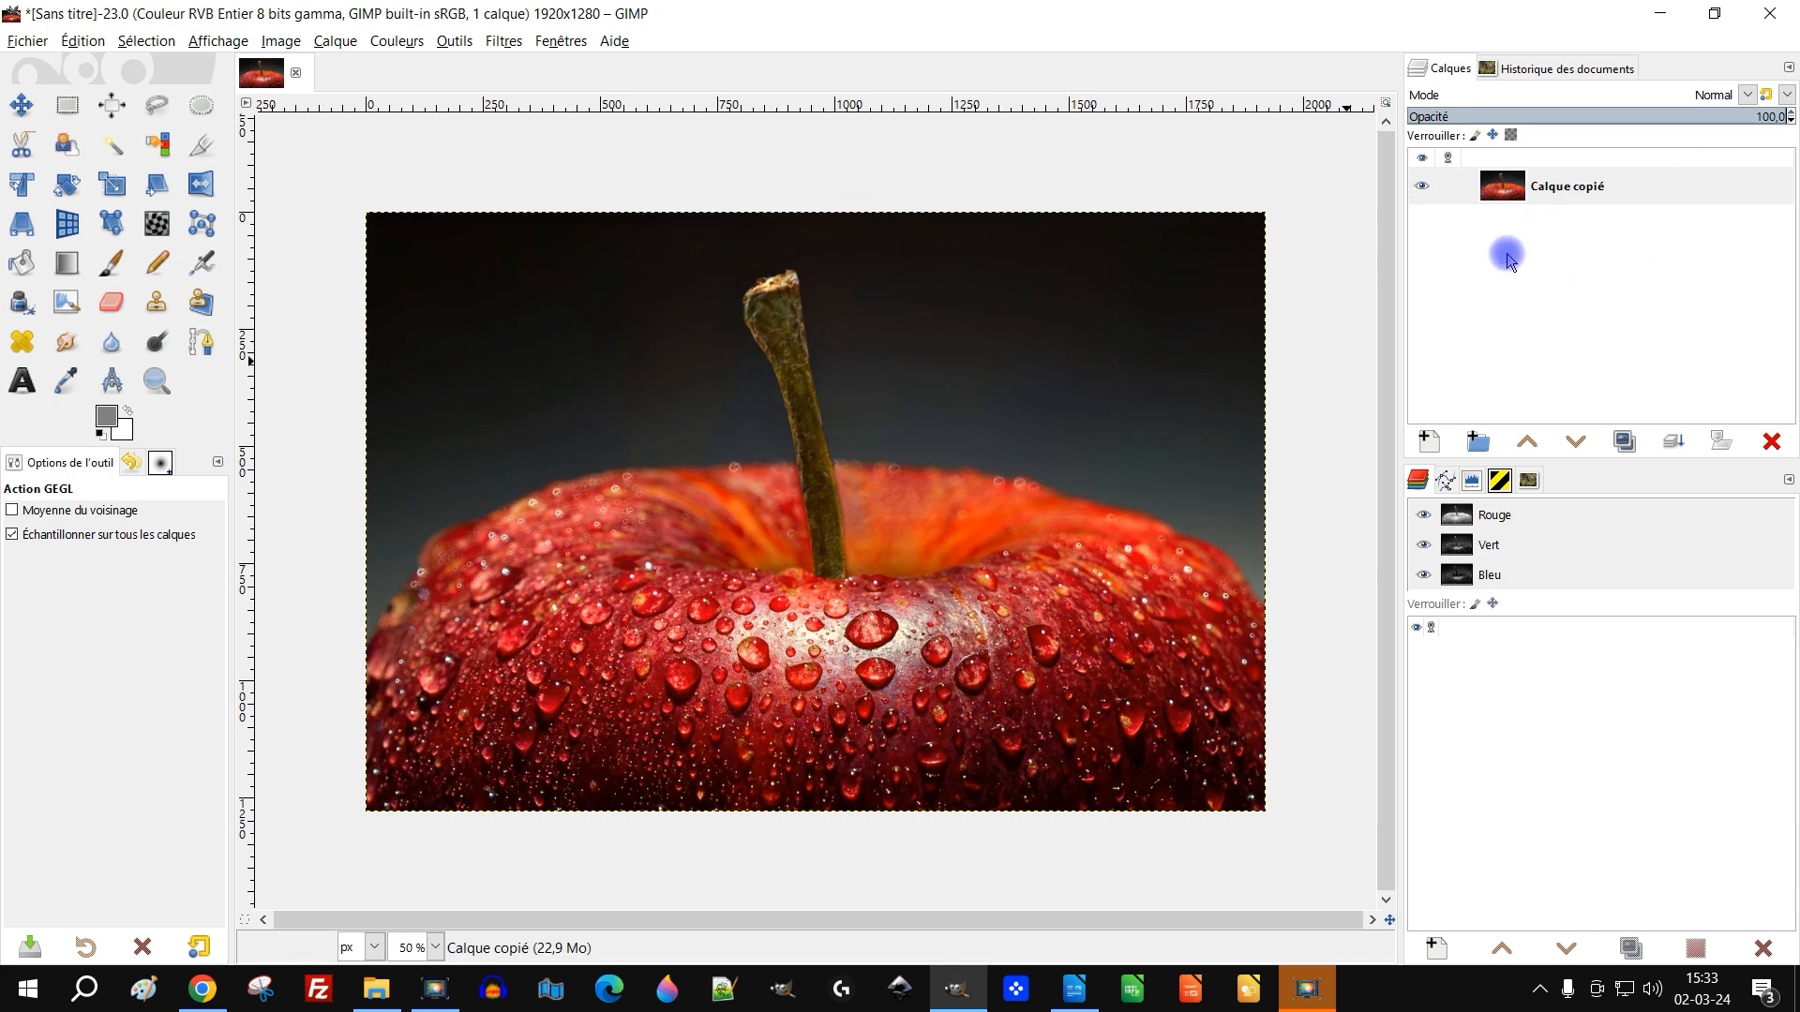
- Rename the pasted layer "pommes en couleur"
{"action": "double_click", "coordinate": [1547, 185]}
{"action": "type", "text": "p"}
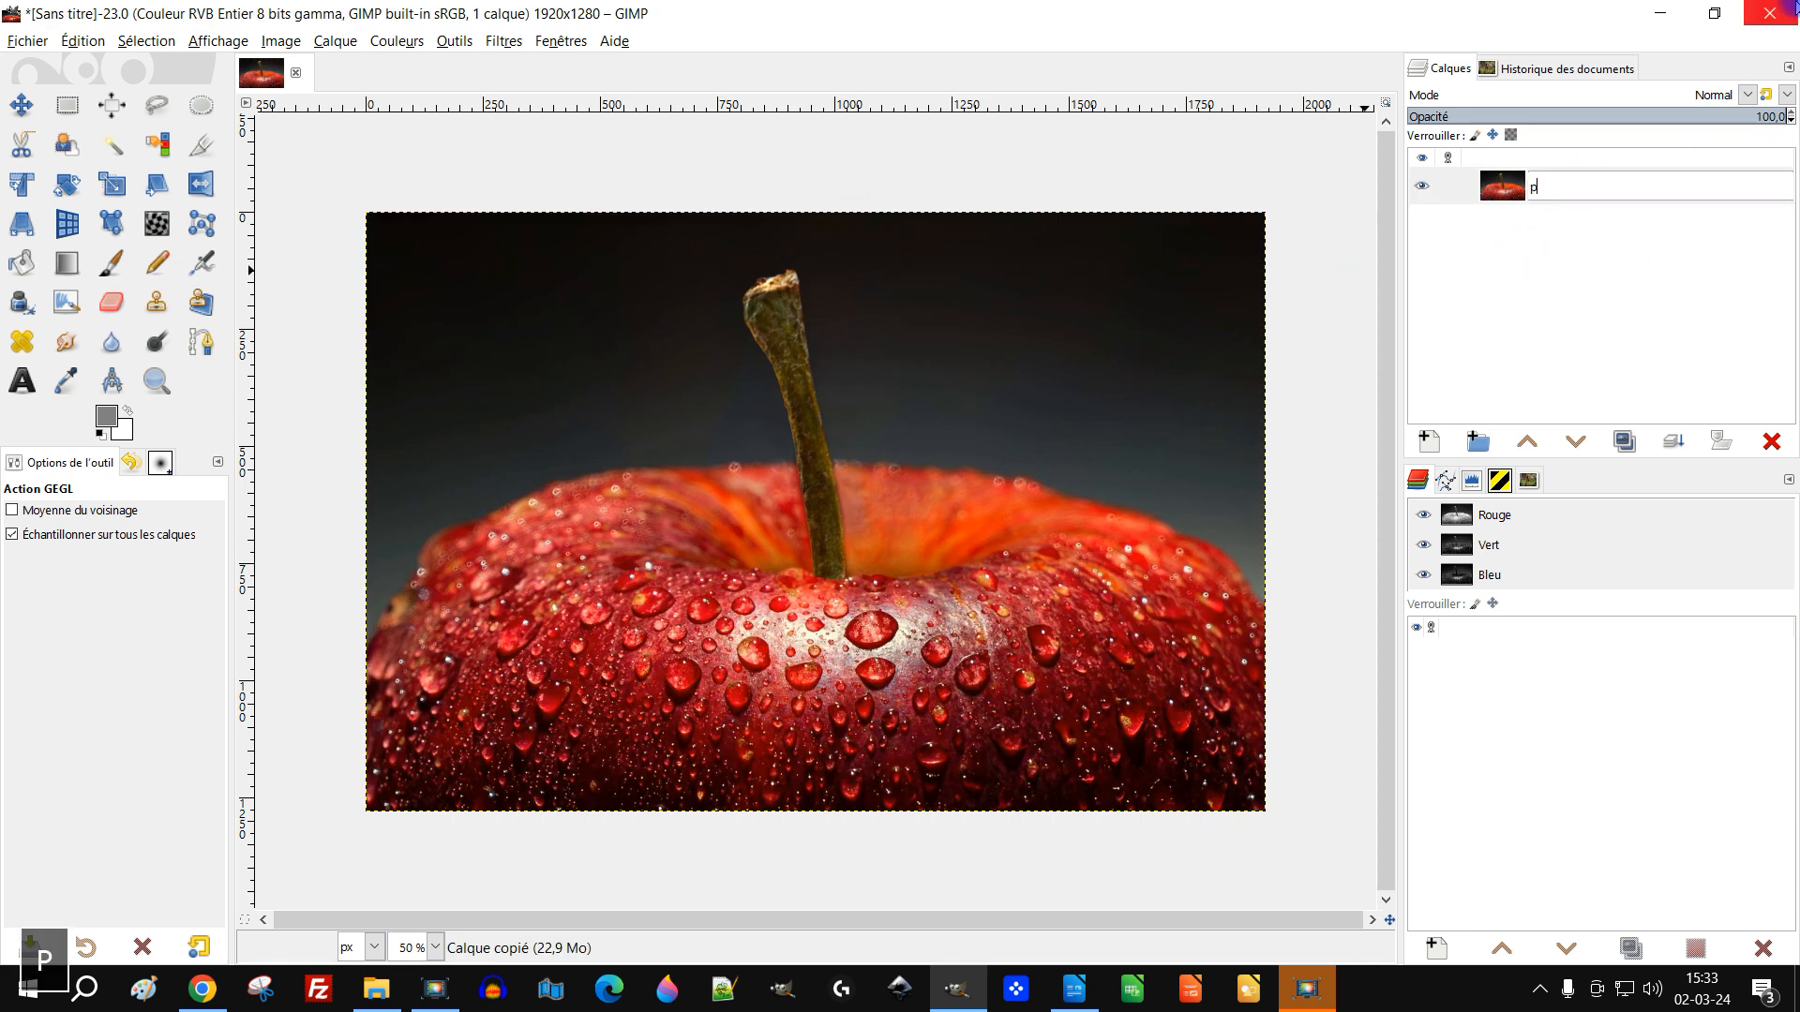
{"action": "type", "text": "ommes "}
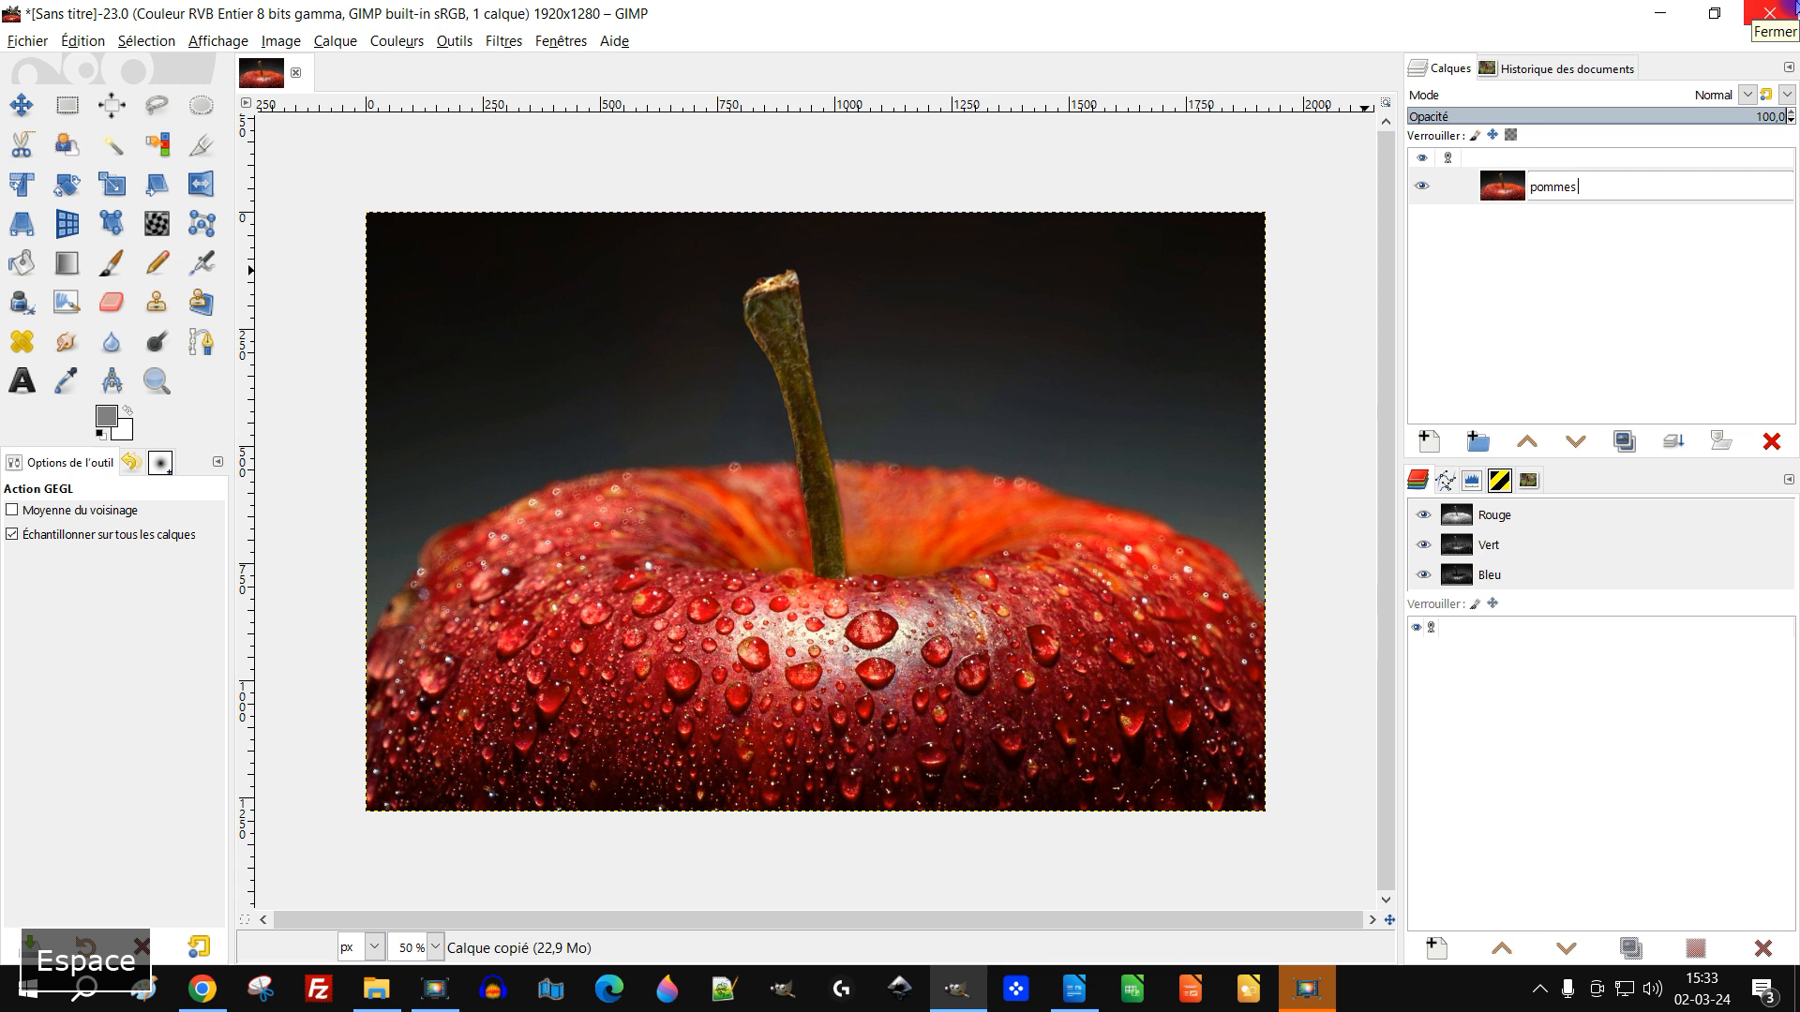
{"action": "type", "text": "en couleur"}
{"action": "key", "text": "Return"}
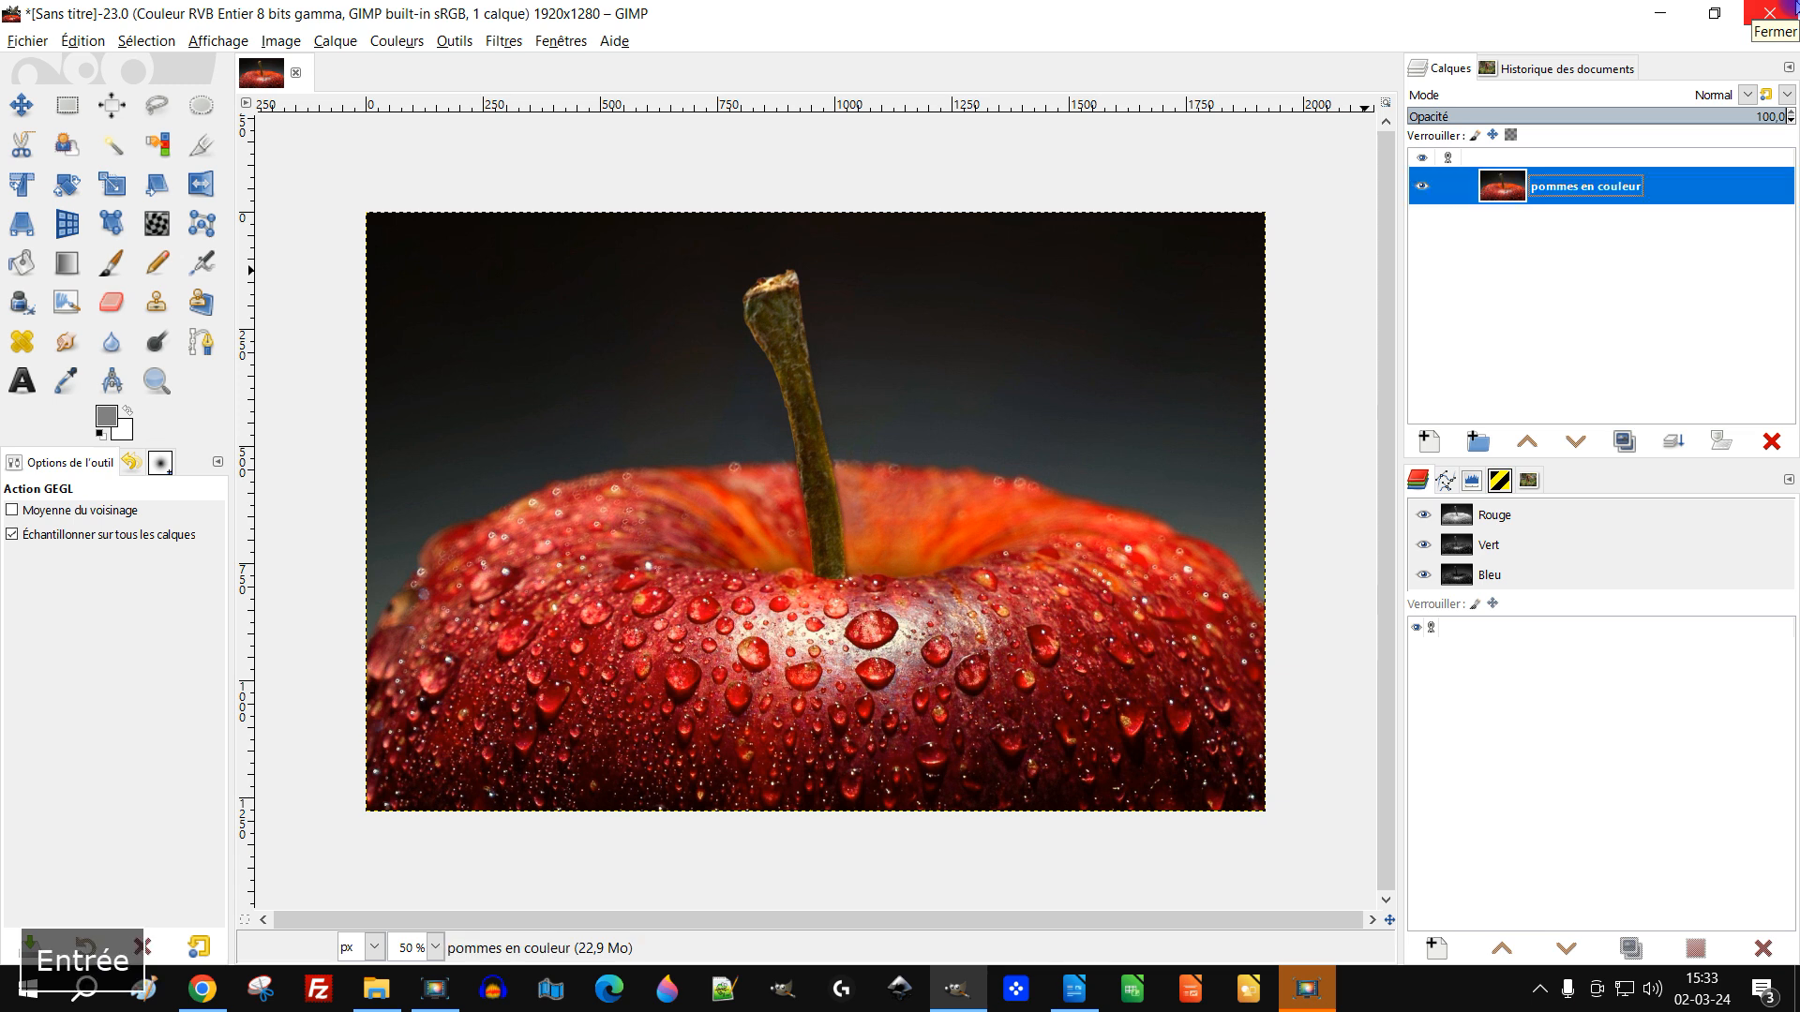
- Duplicate the colour apple layer and name the copy "pomme en NB"
{"action": "left_click", "coordinate": [1624, 444]}
{"action": "double_click", "coordinate": [1583, 185]}
{"action": "type", "text": "pomme e"}
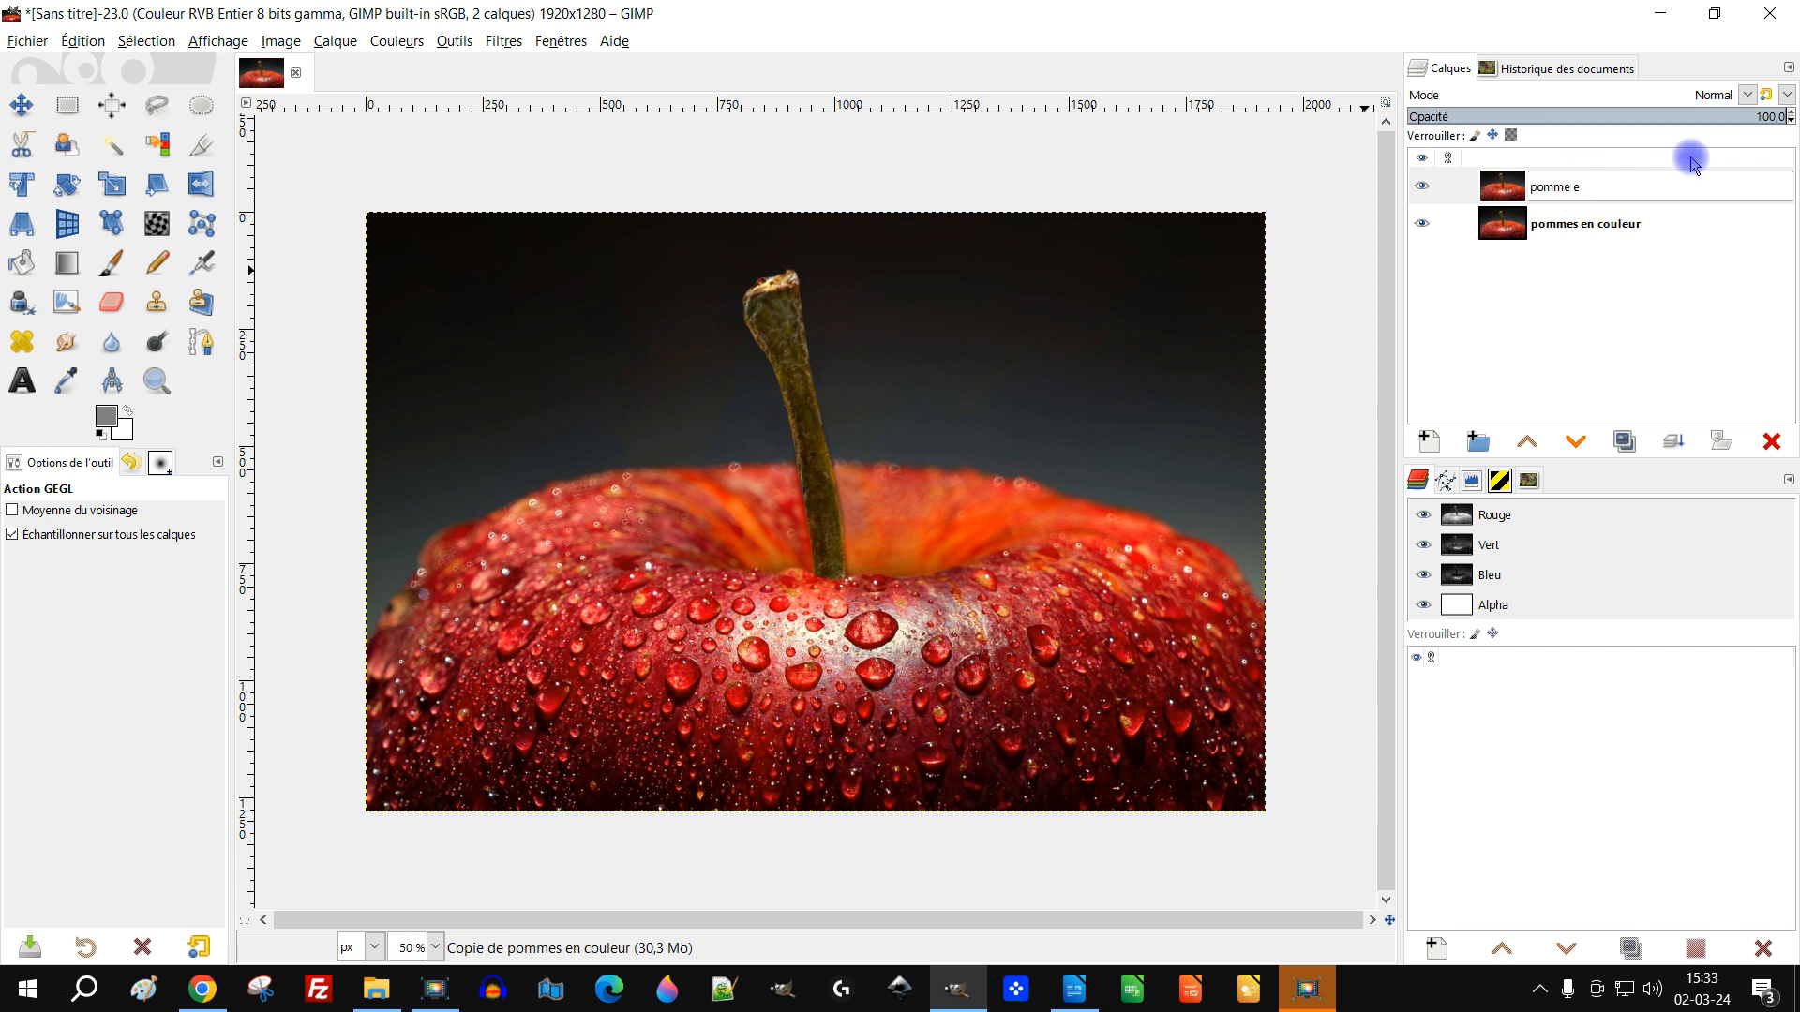
{"action": "type", "text": "n NB"}
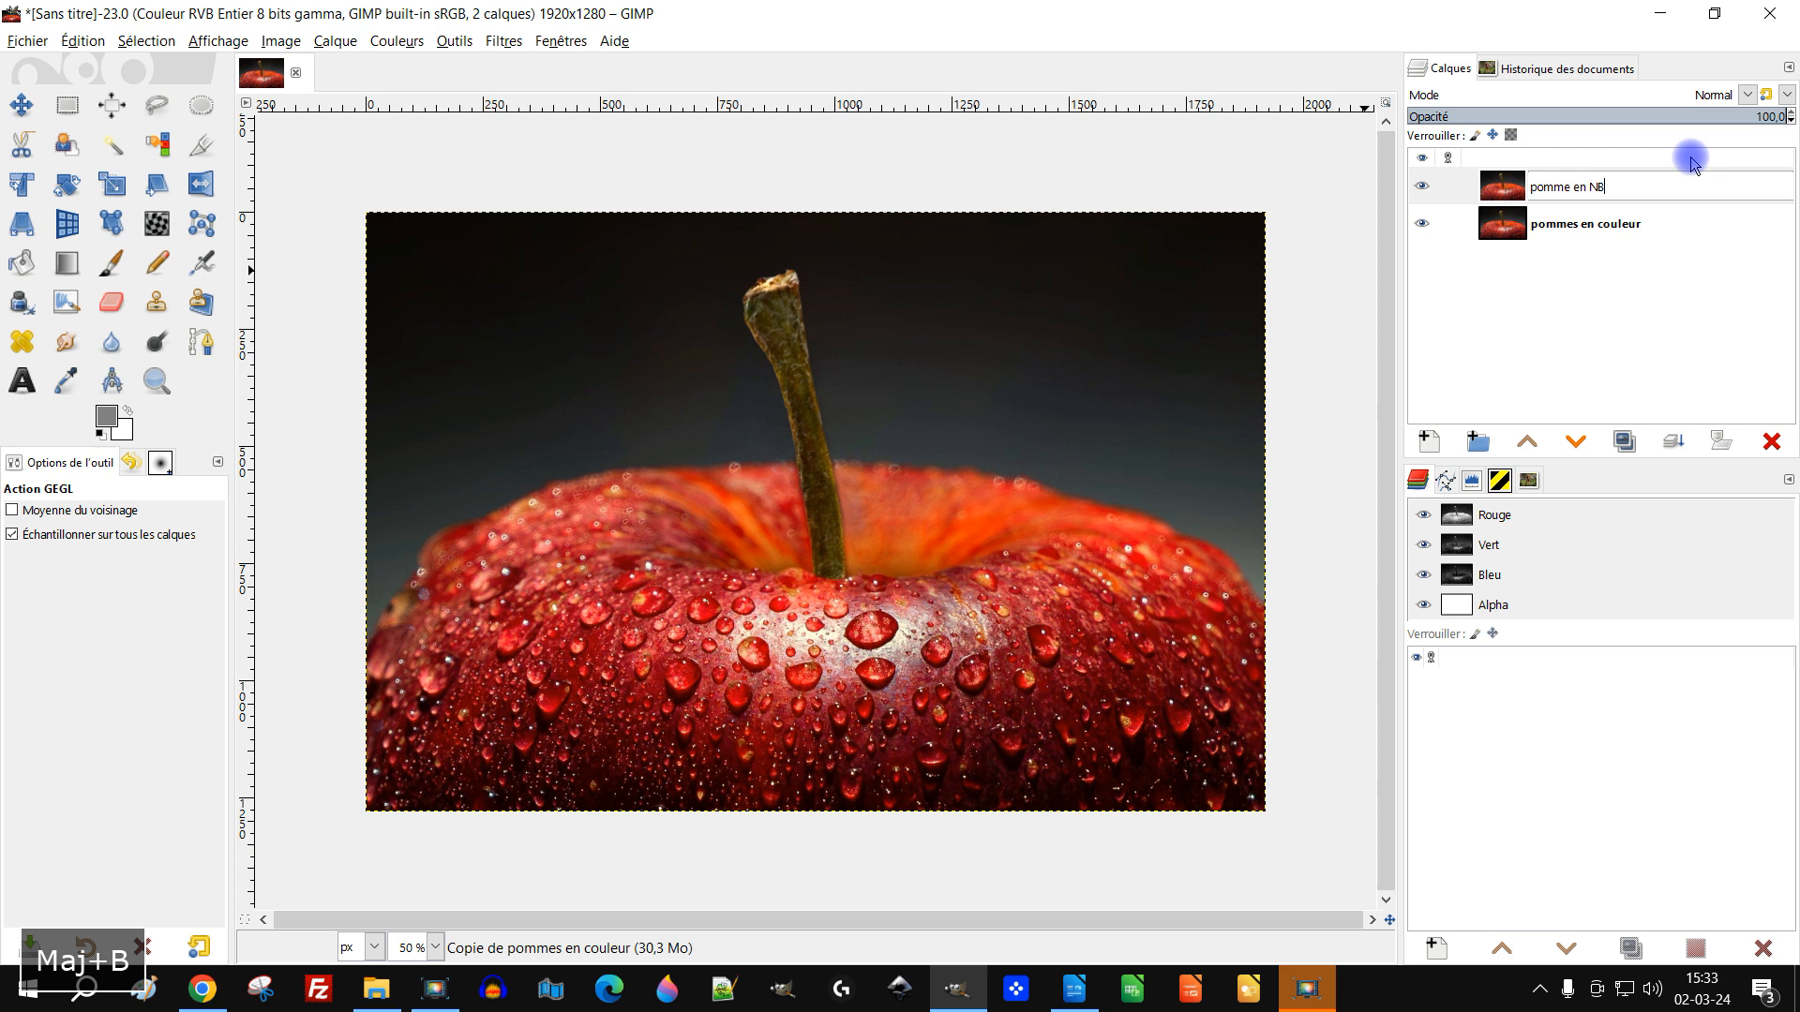
{"action": "key", "text": "Return"}
- Correct the original colour layer's name to "pomme en couleur"
{"action": "key", "text": "Down"}
{"action": "key", "text": "Return"}
{"action": "key", "text": "Left"}
{"action": "key", "text": "Right"}
{"action": "key", "text": "Right"}
{"action": "key", "text": "Right"}
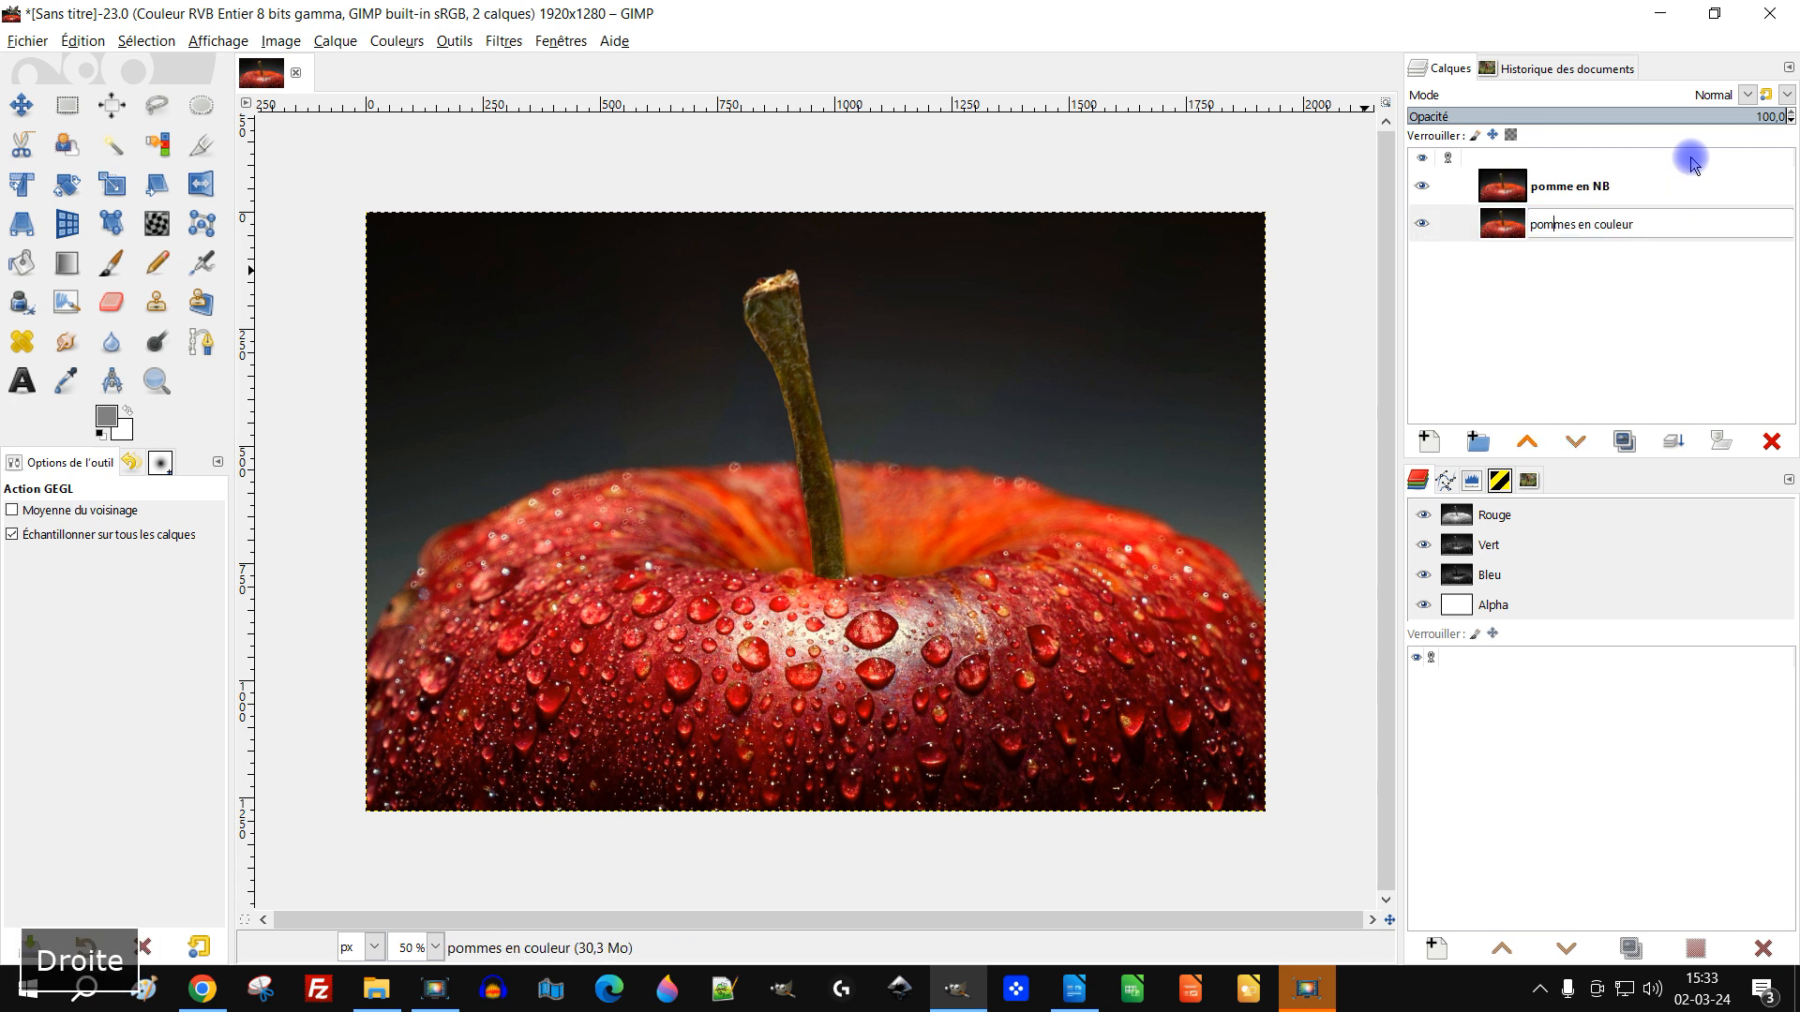
{"action": "key", "text": "Delete"}
{"action": "key", "text": "Return"}
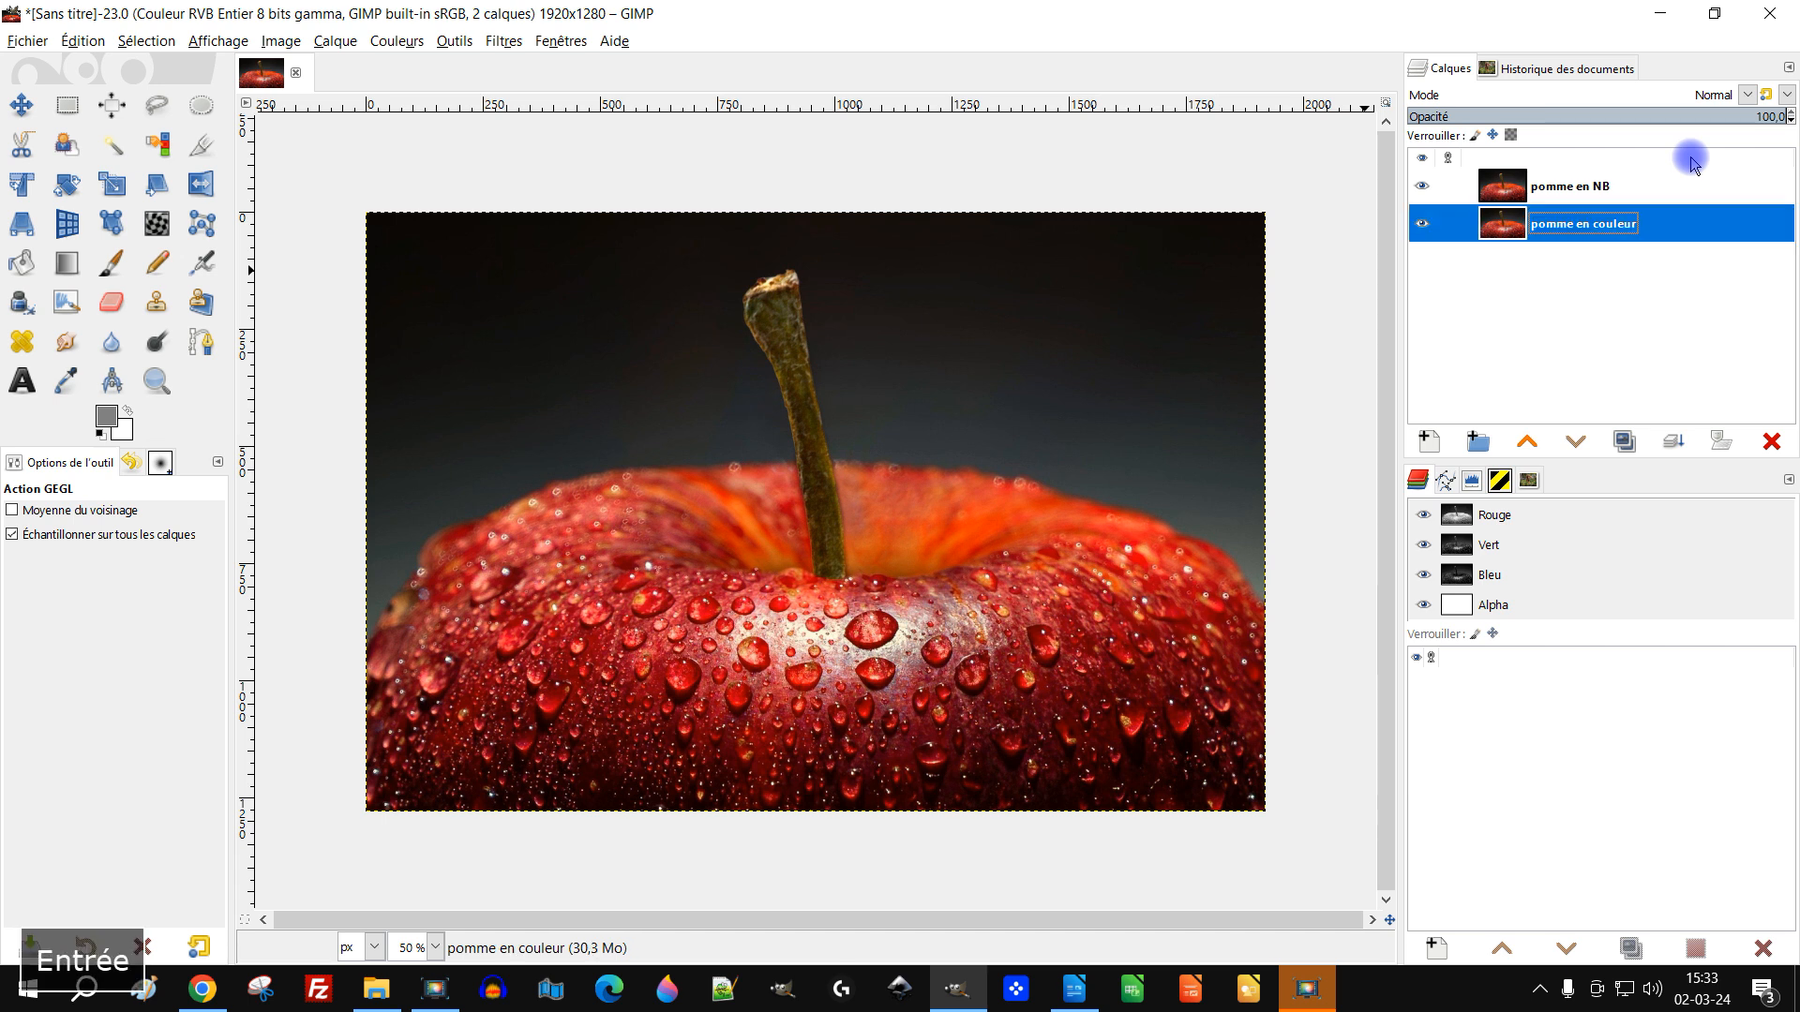
- Extend the black-and-white layer's name to "pomme en NB couleur > desaturation > mixeur mono"
{"action": "left_click", "coordinate": [1551, 186]}
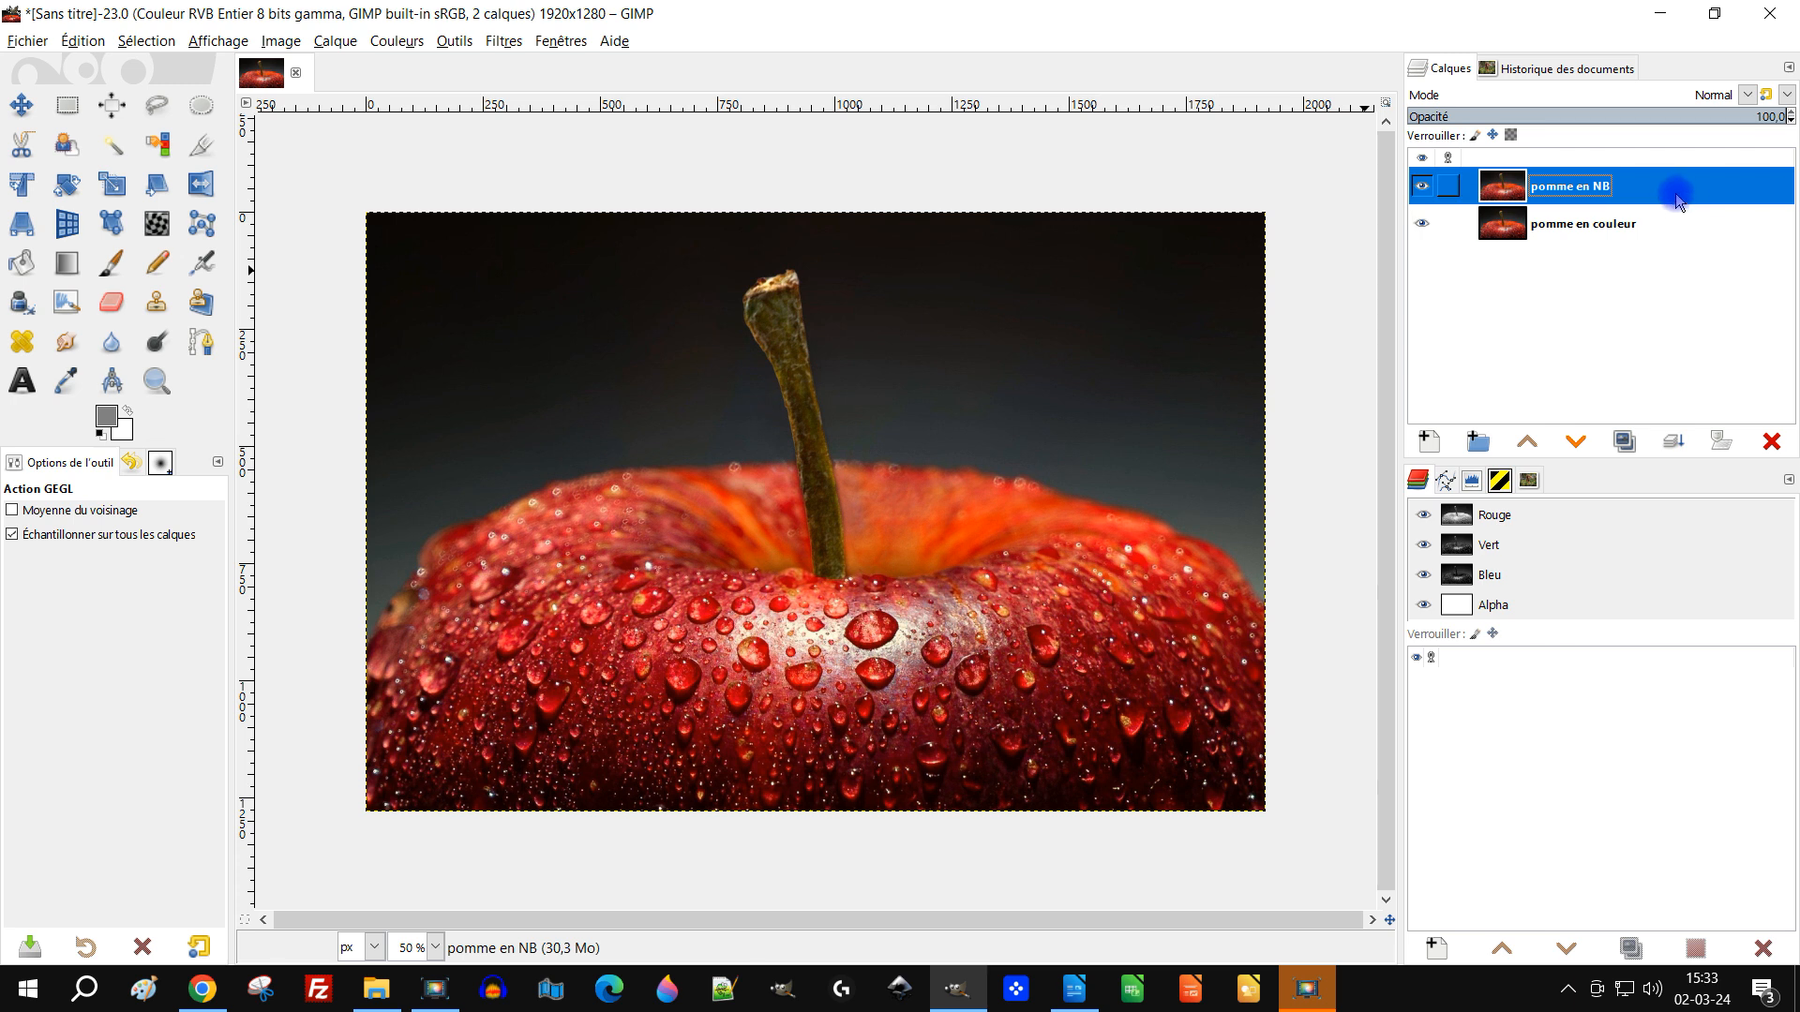
{"action": "left_click_drag", "start_coordinate": [1133, 418], "coordinate": [1078, 362]}
{"action": "left_click", "coordinate": [156, 381]}
{"action": "left_click_drag", "start_coordinate": [302, 149], "coordinate": [1228, 785]}
{"action": "left_click", "coordinate": [1600, 187]}
{"action": "double_click", "coordinate": [1600, 187]}
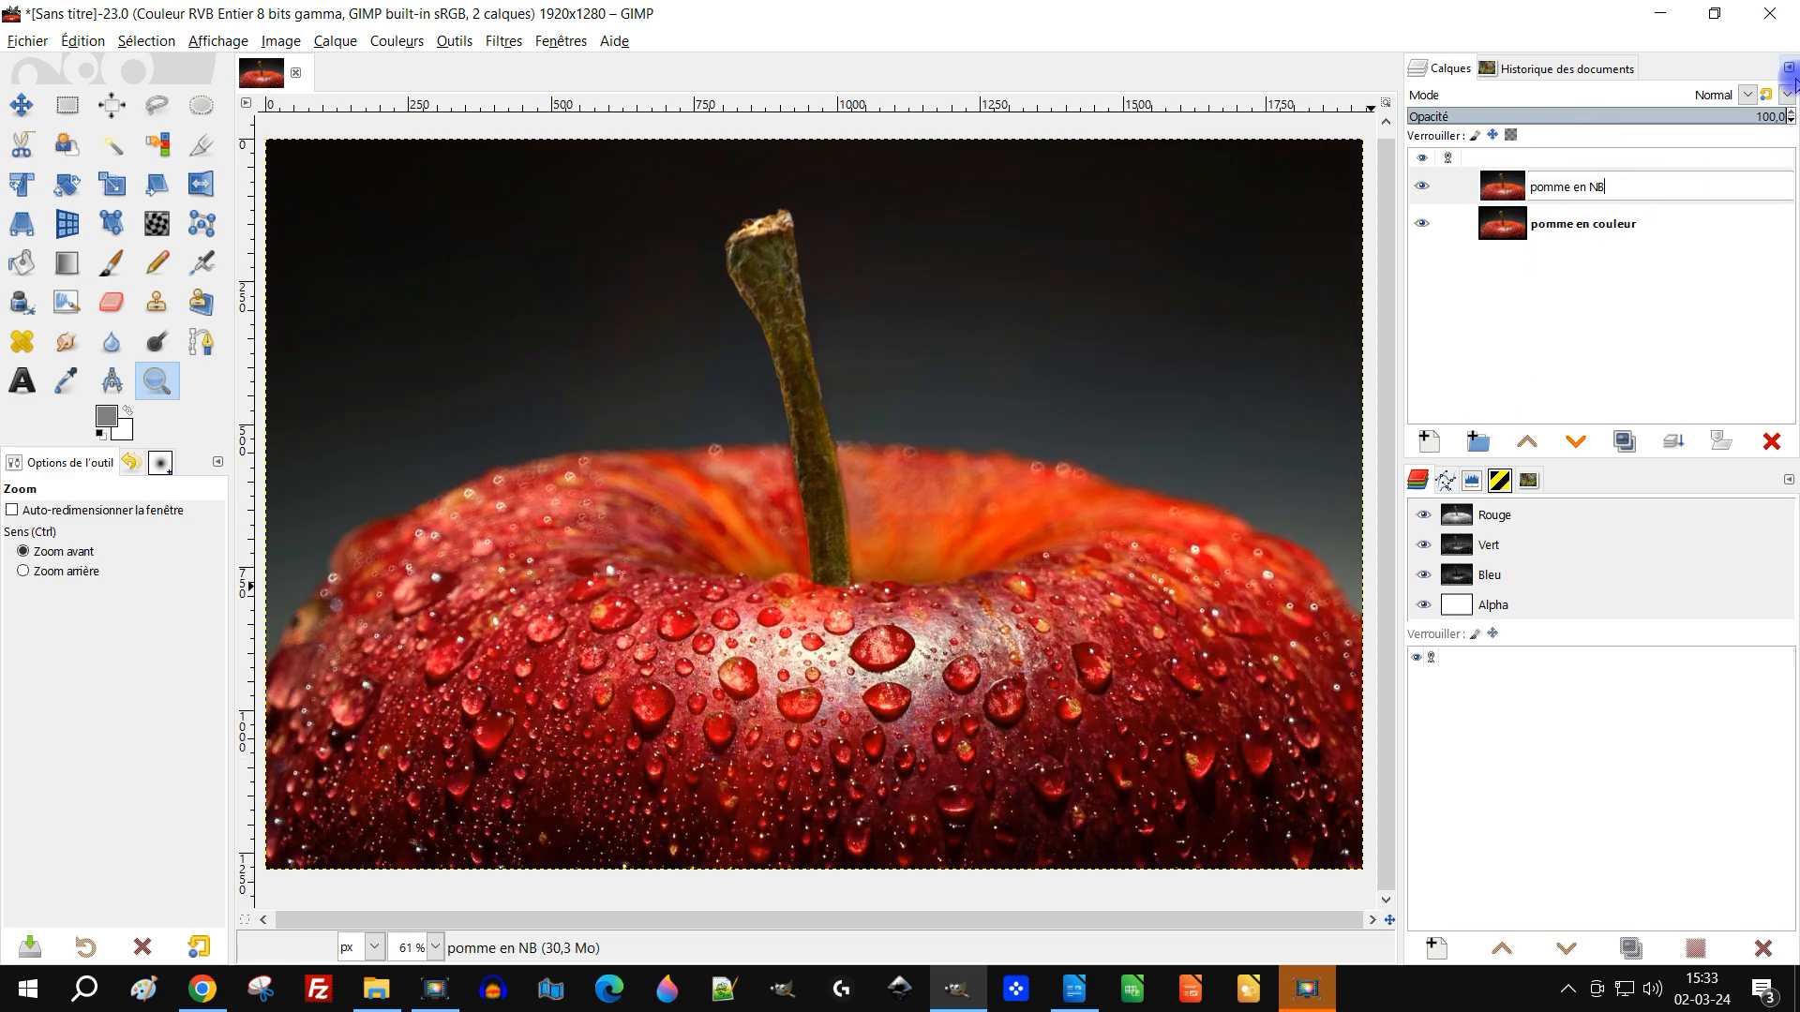
{"action": "type", "text": "couleur > de"}
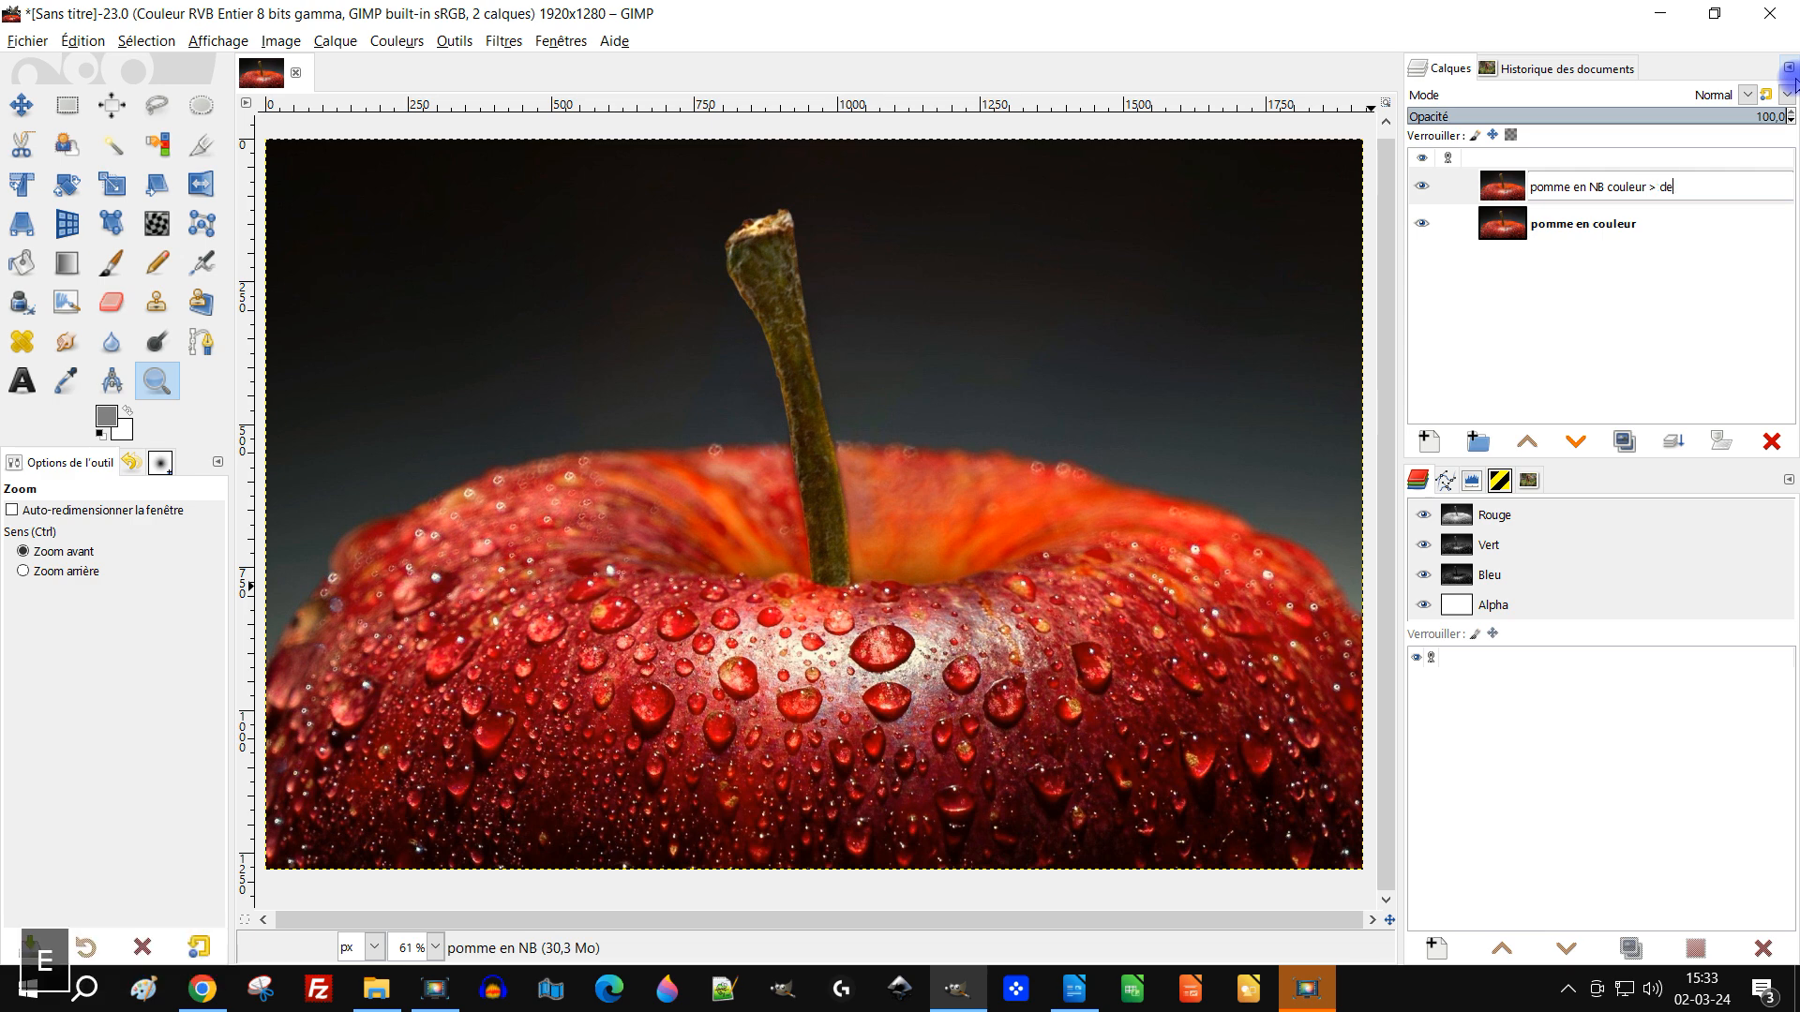
{"action": "type", "text": "saturation > mixeur "}
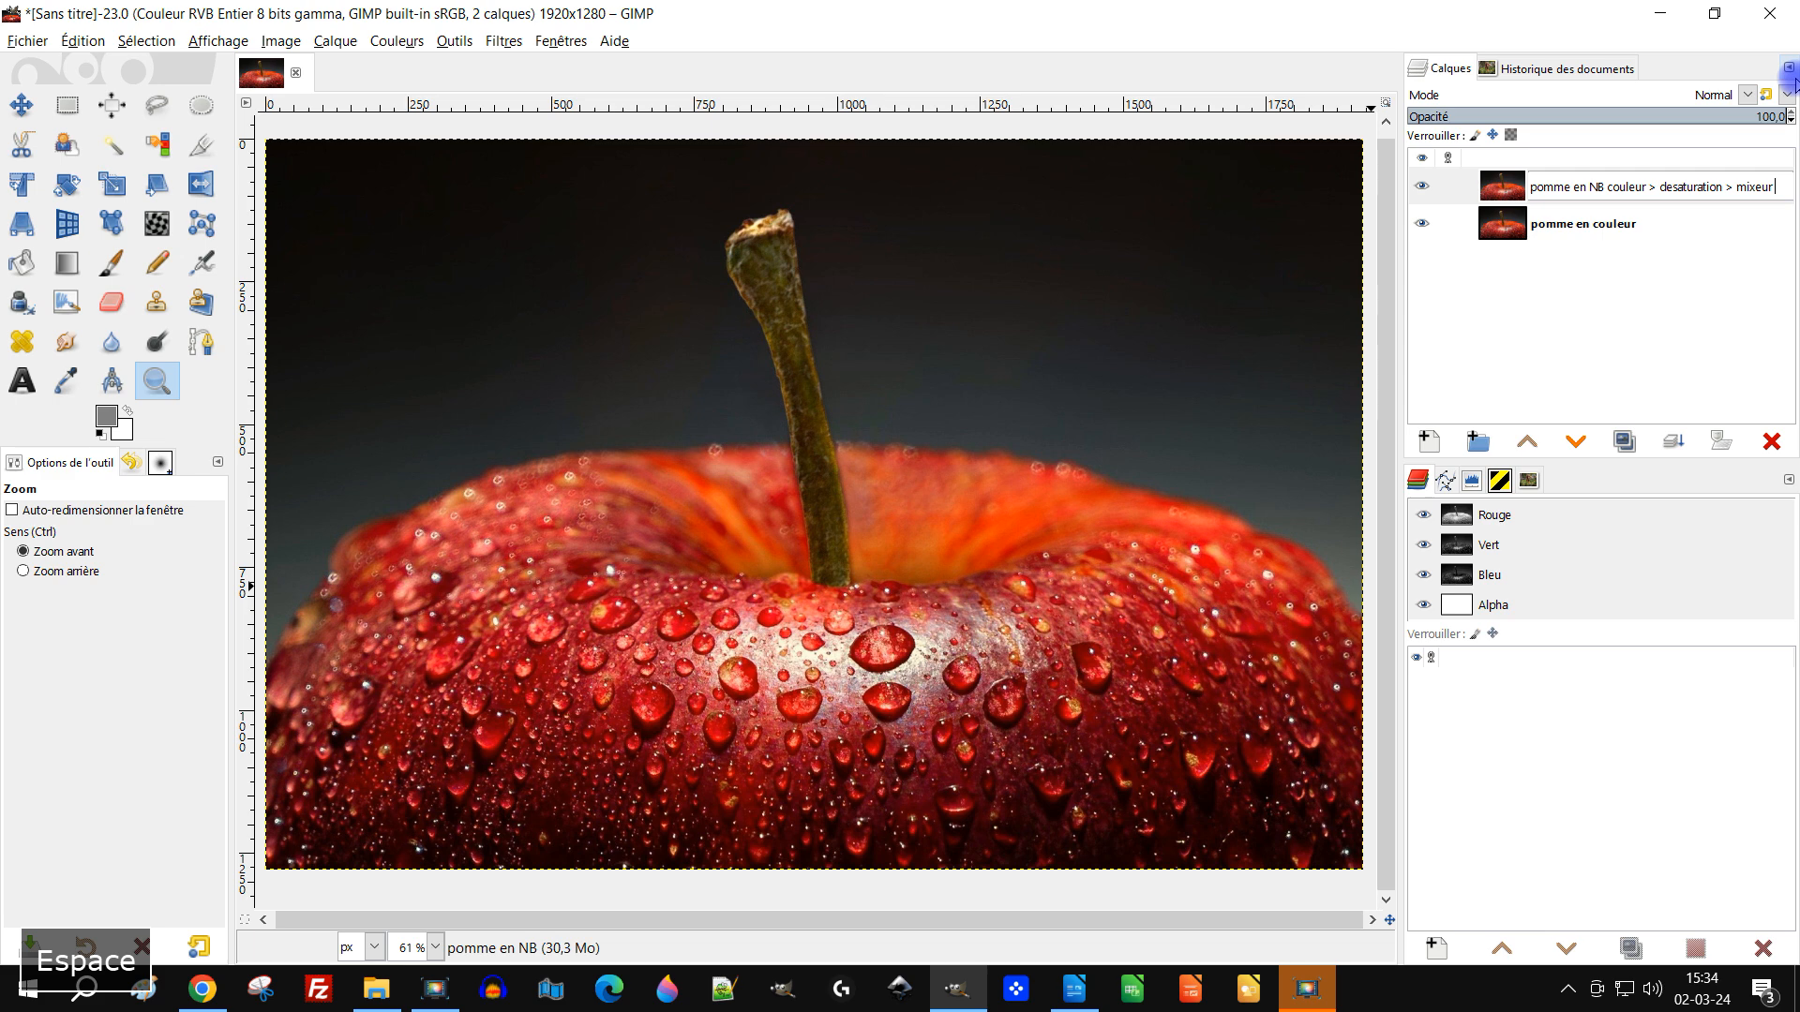
{"action": "type", "text": "mono"}
{"action": "key", "text": "Return"}
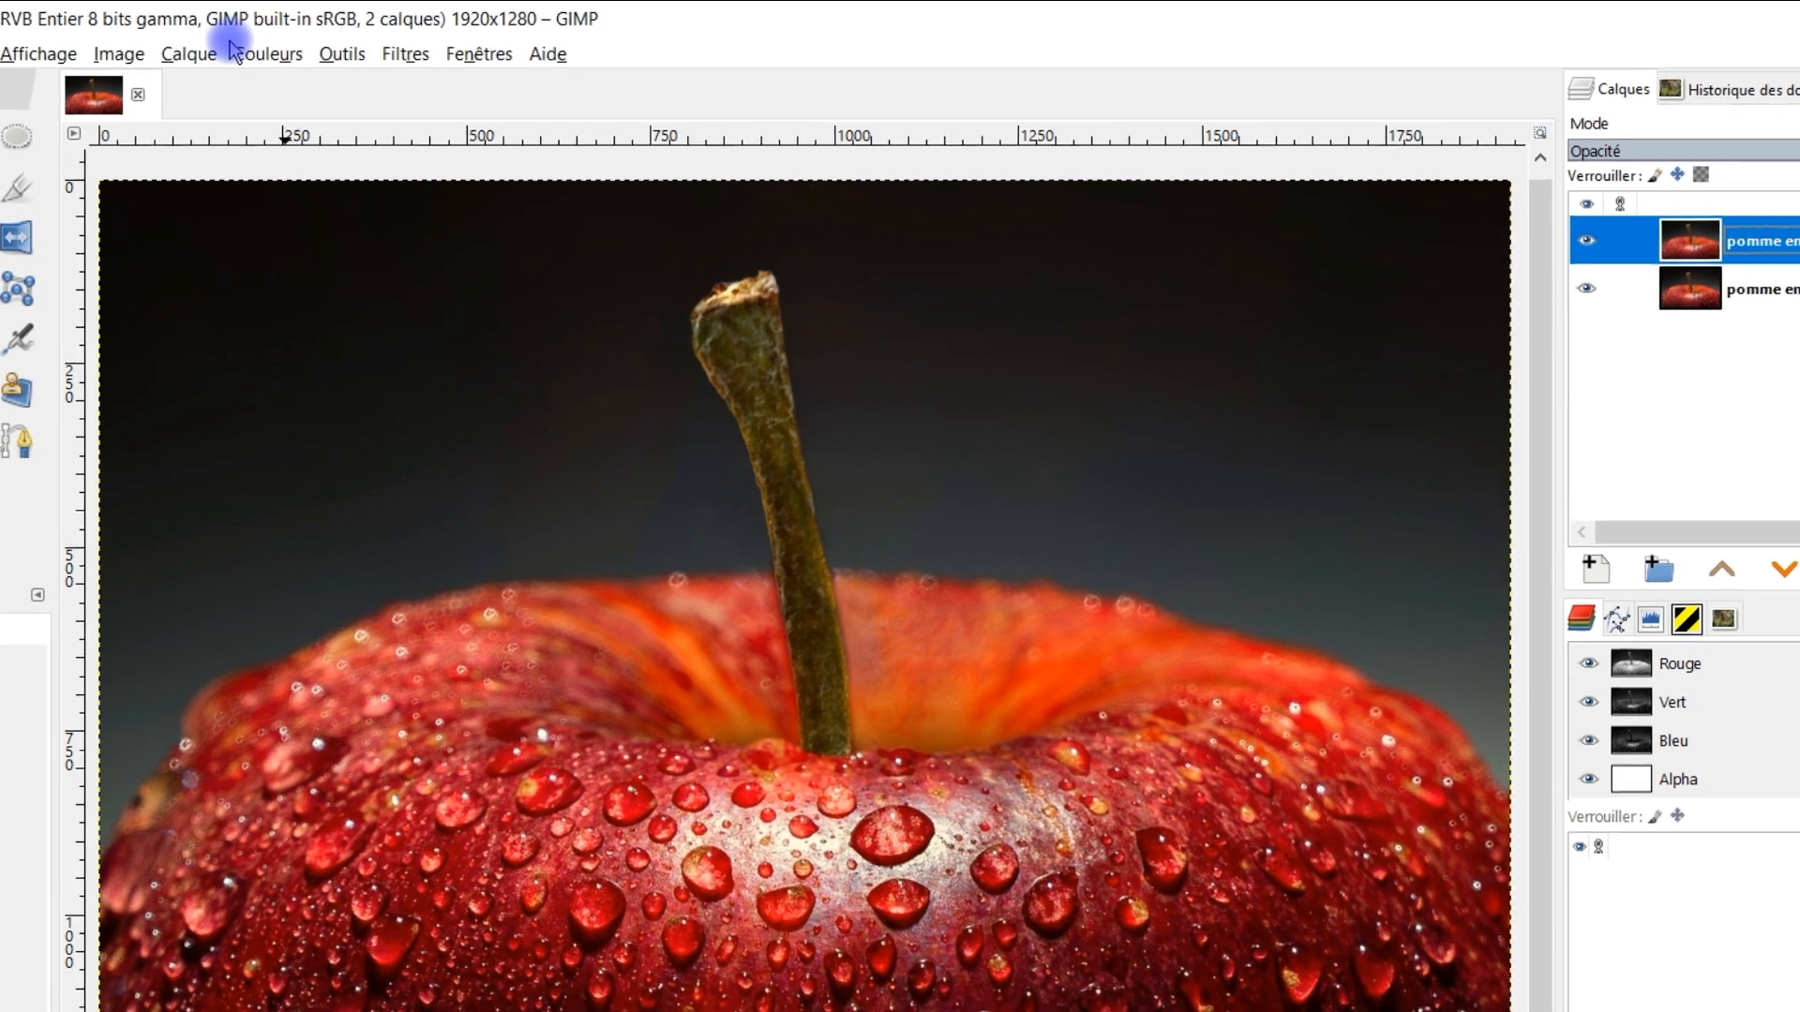
- Start the Mixeur mono desaturation filter on the "pomme en NB" layer and set its Green Channel Multiplier to 1,233
{"action": "left_click", "coordinate": [310, 50]}
{"action": "mouse_move", "coordinate": [354, 596]}
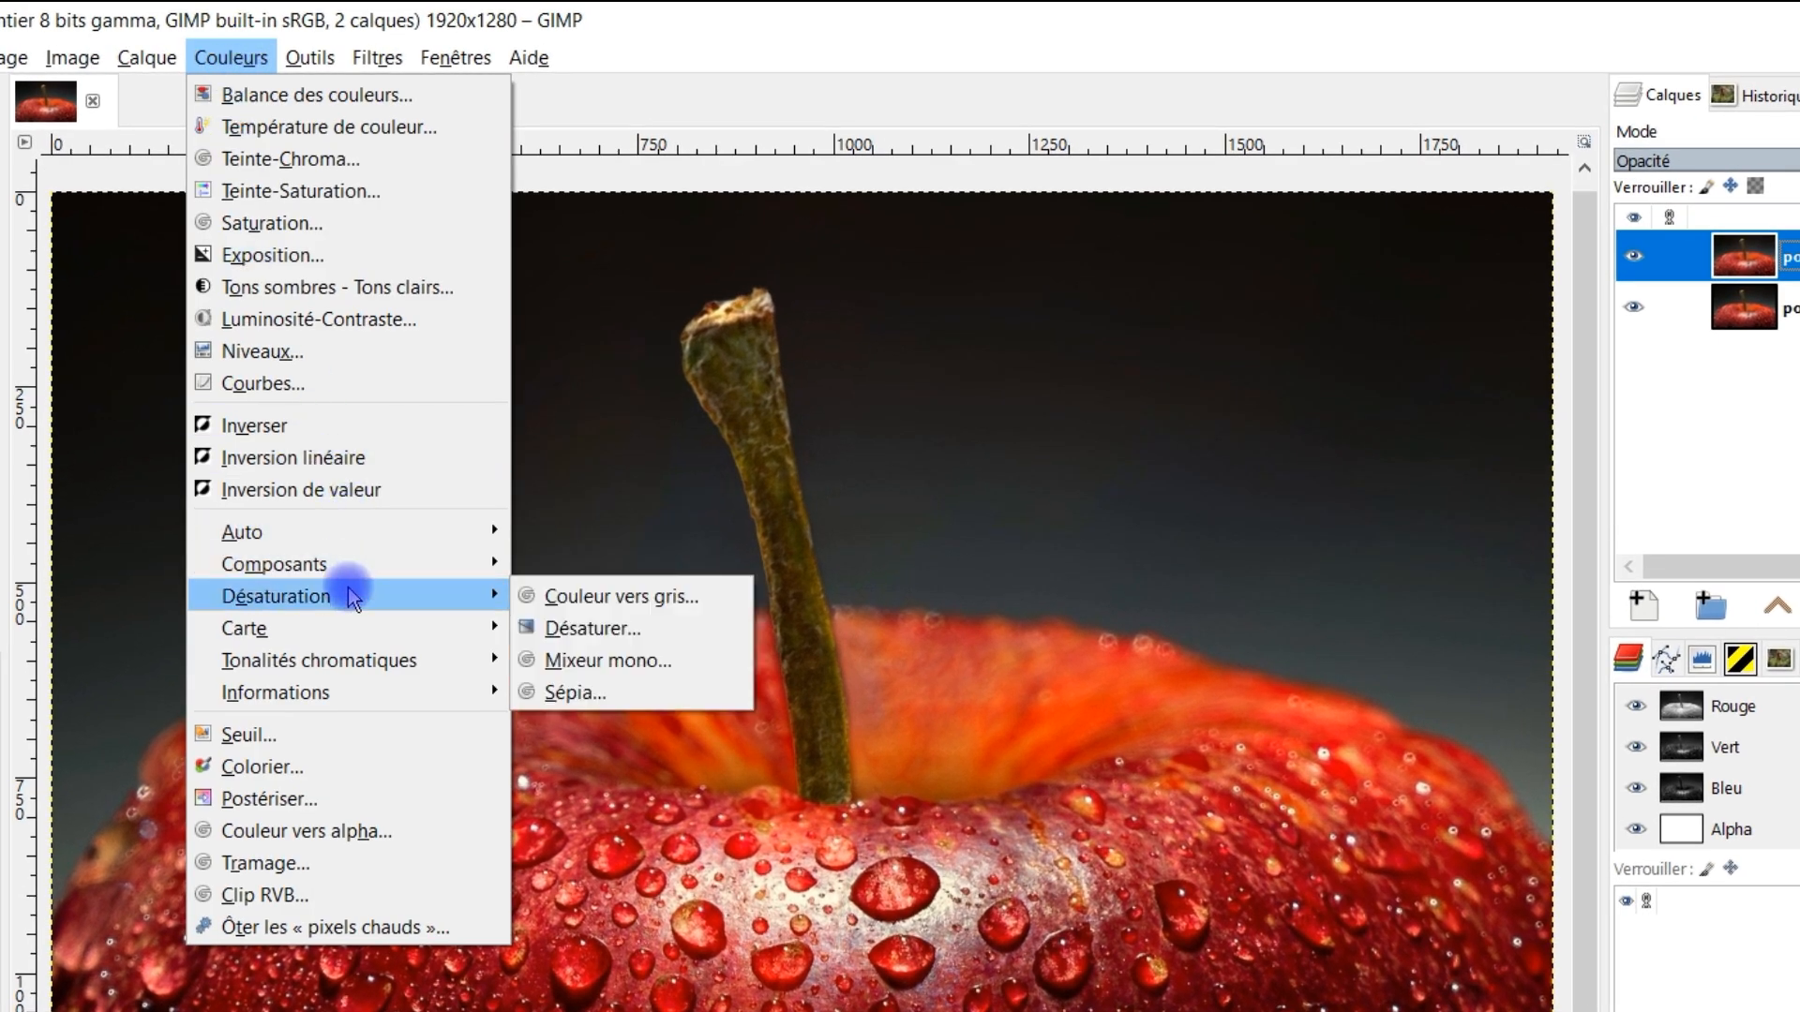
{"action": "left_click", "coordinate": [637, 661]}
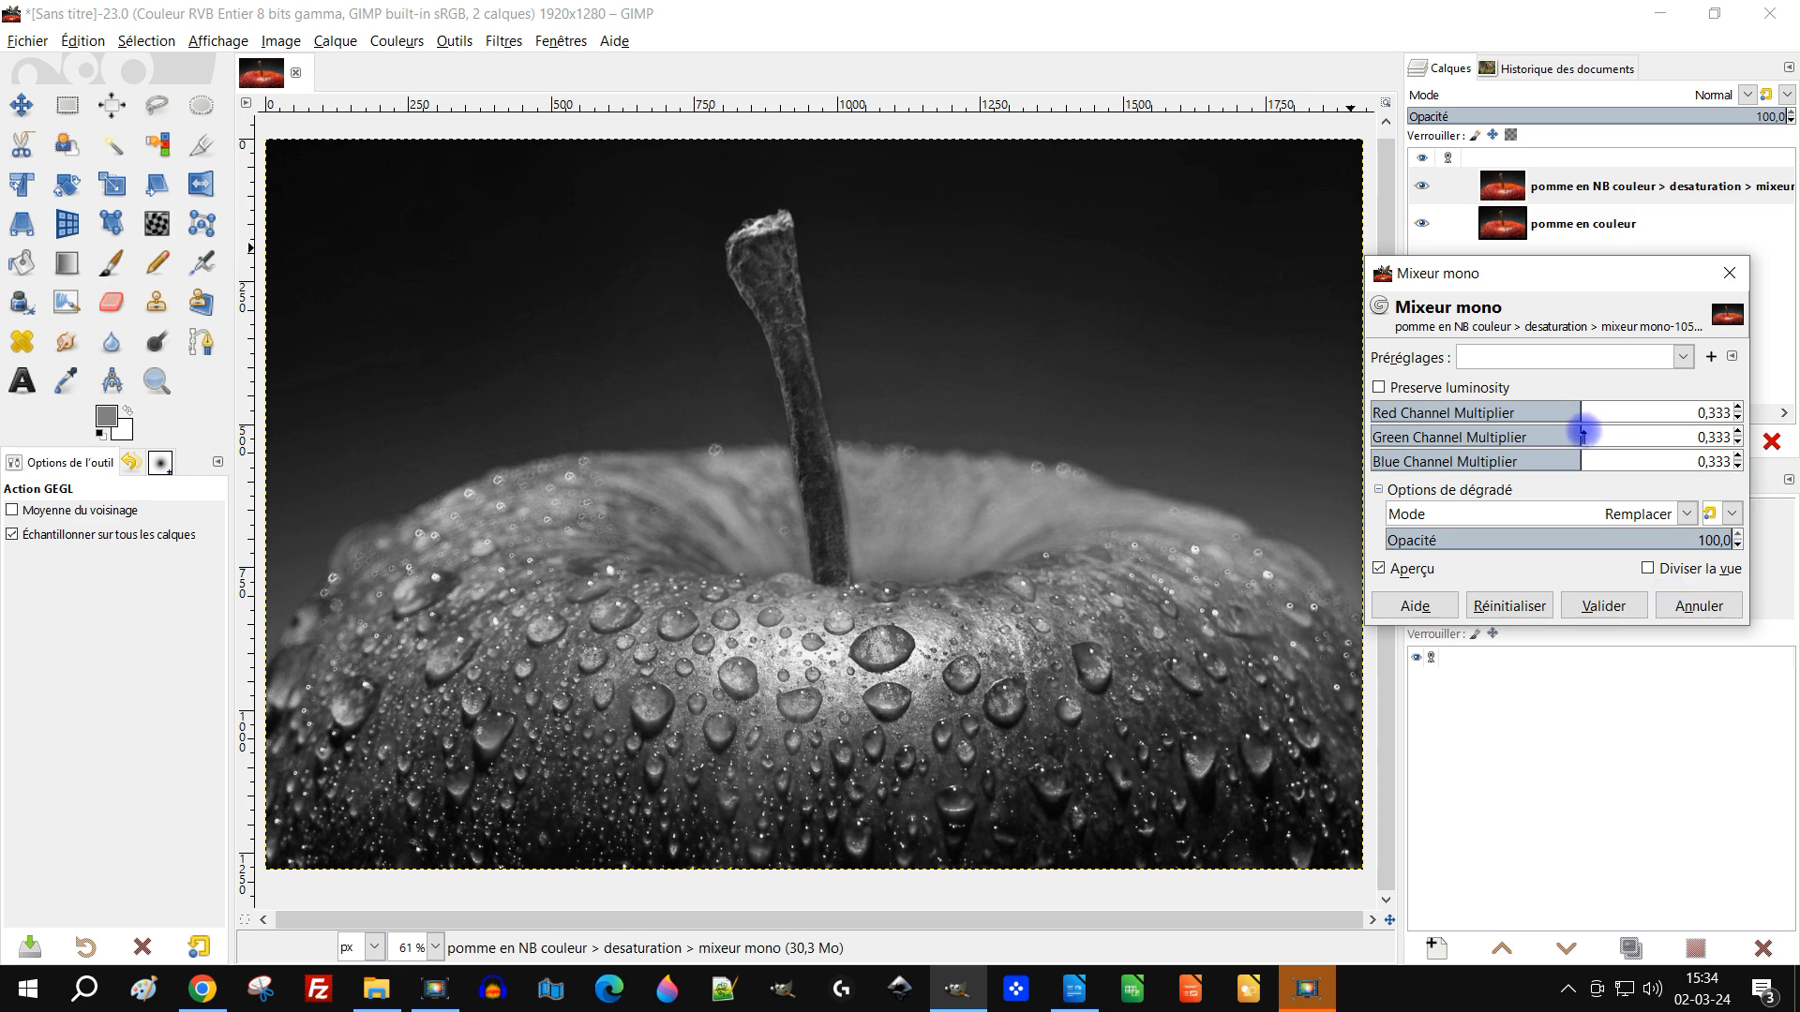
{"action": "left_click_drag", "start_coordinate": [1582, 434], "coordinate": [1660, 428]}
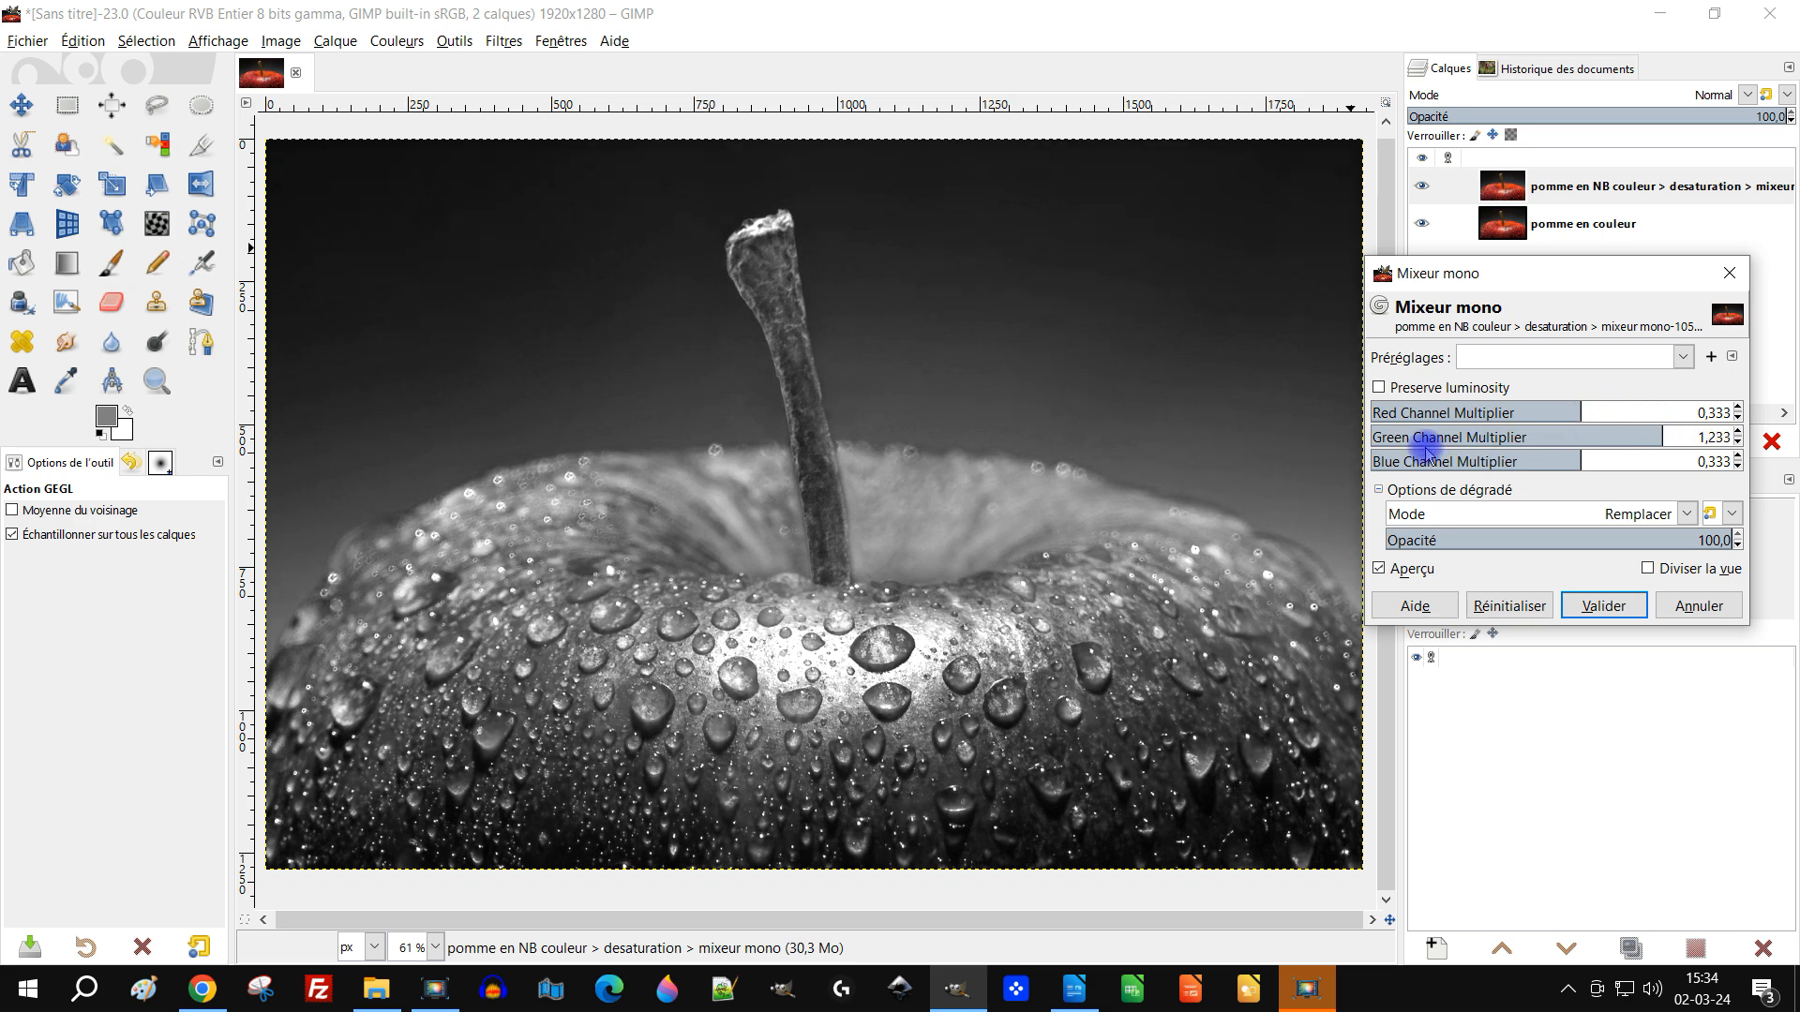
- Set the Red Channel Multiplier to 0,010 and the Blue Channel Multiplier to 0,580 in the Mixeur mono filter
{"action": "left_click", "coordinate": [1578, 412]}
{"action": "left_click_drag", "start_coordinate": [1578, 413], "coordinate": [1552, 414]}
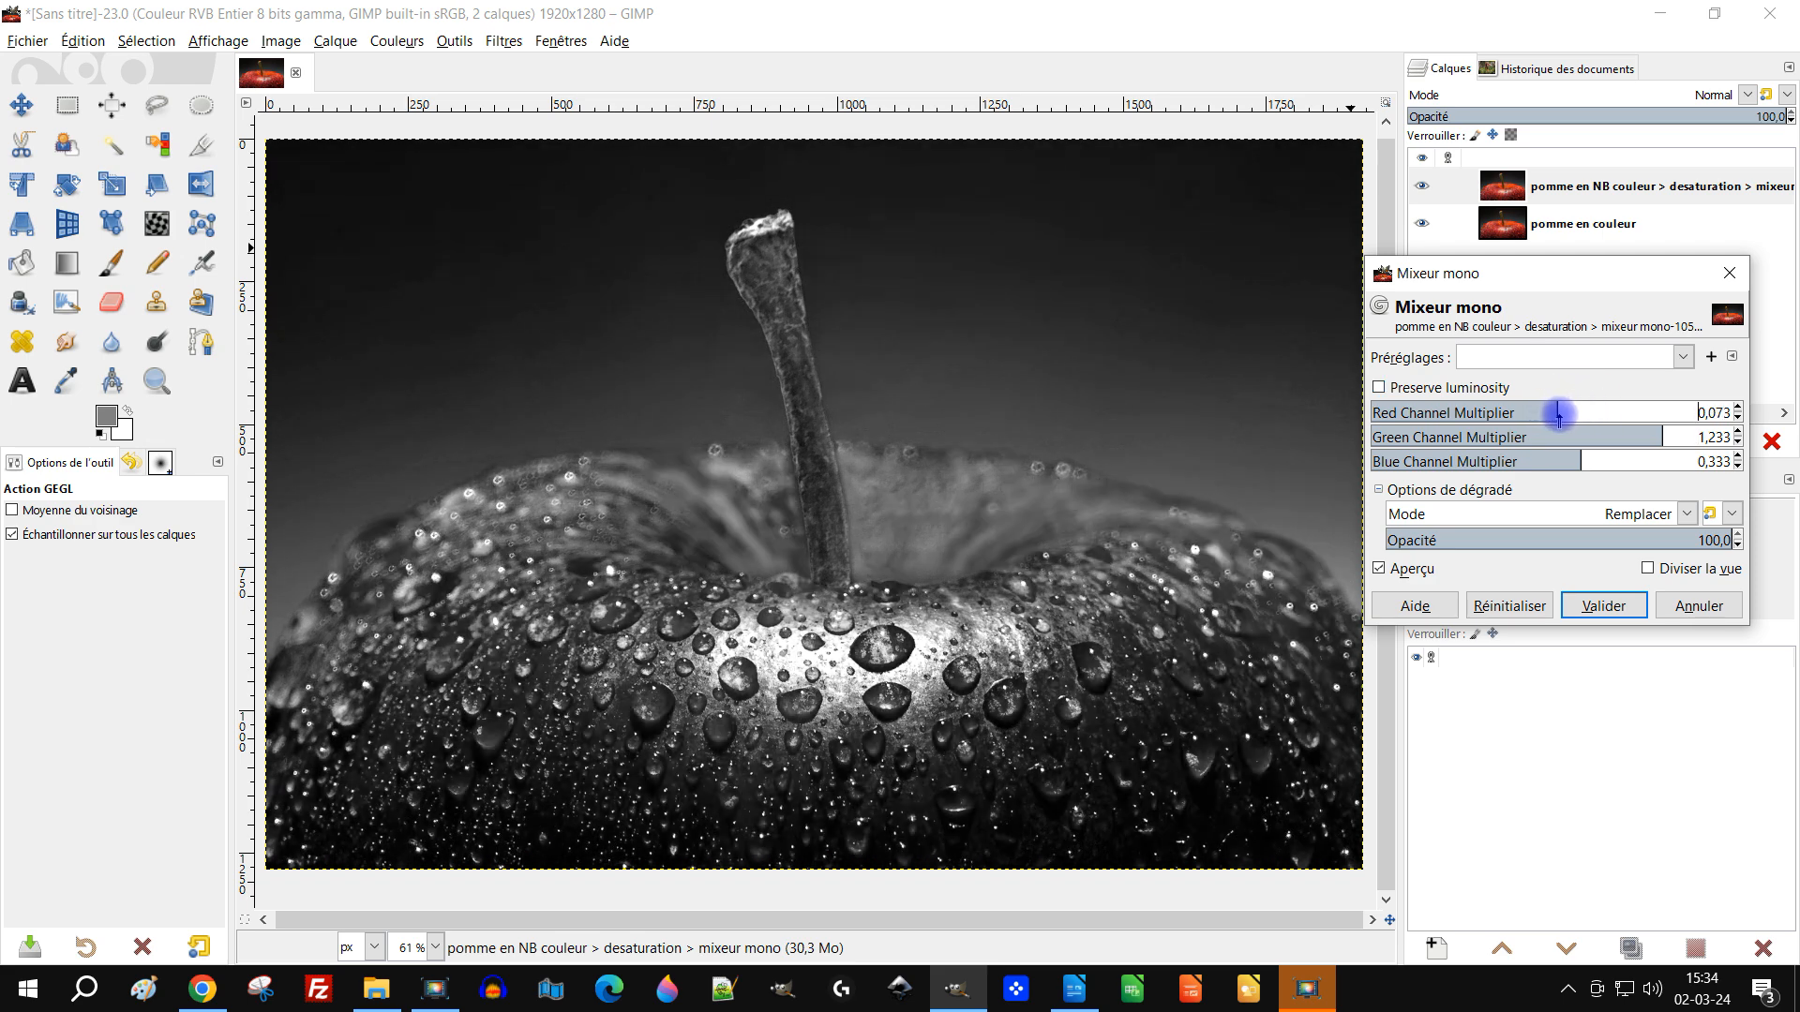
{"action": "left_click_drag", "start_coordinate": [1554, 413], "coordinate": [1552, 412]}
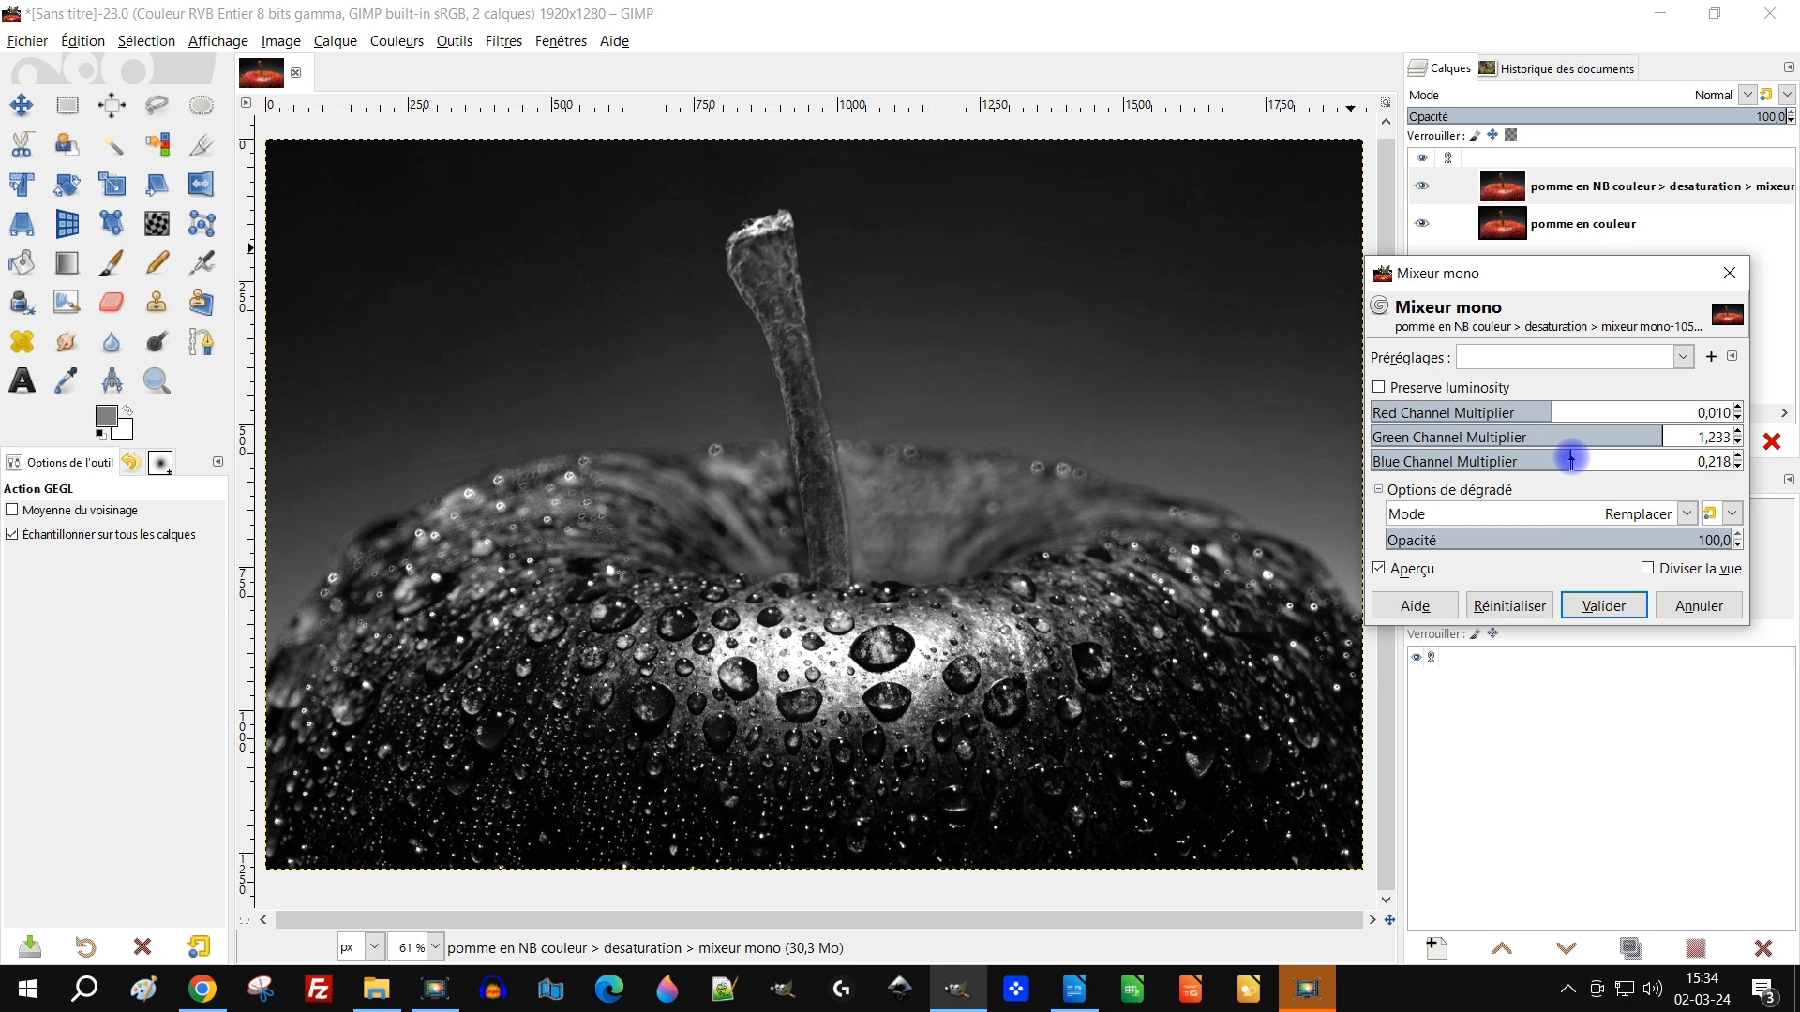
{"action": "left_click_drag", "start_coordinate": [1568, 459], "coordinate": [1584, 460]}
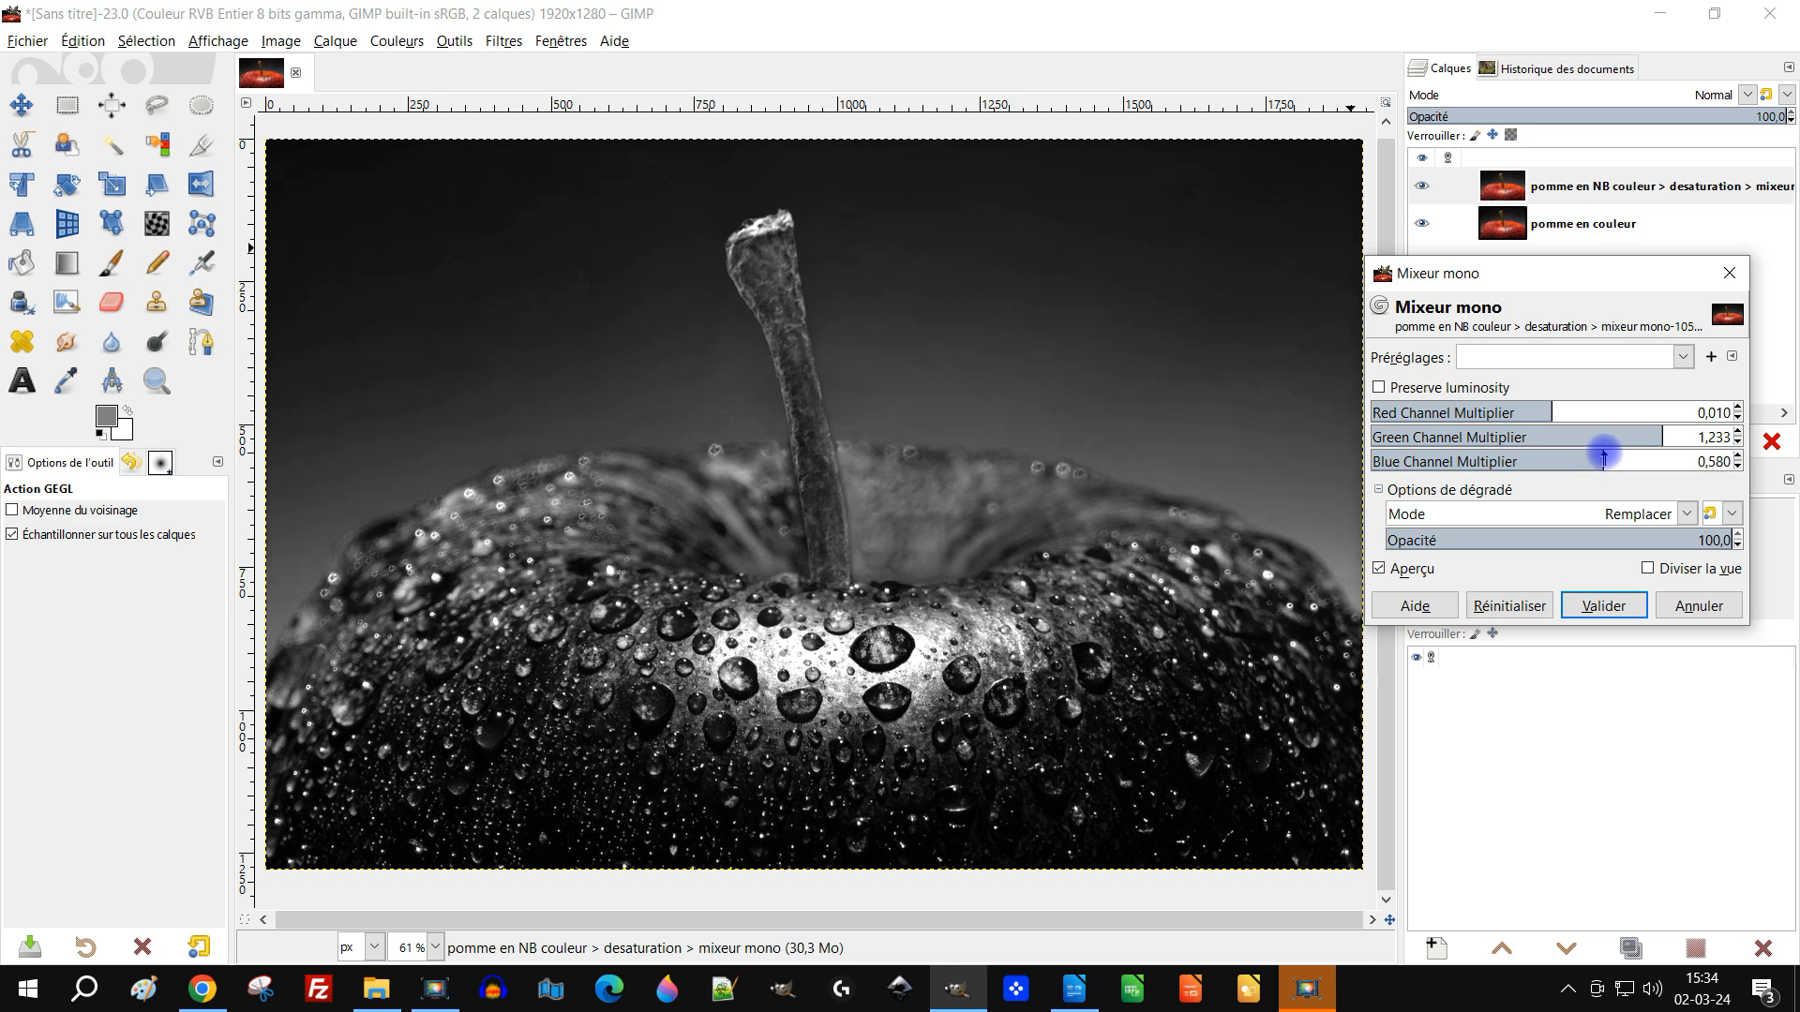
- Raise the Green Channel Multiplier to 1,461 and check the effect on the stem and background
{"action": "scroll", "coordinate": [985, 302], "scroll_direction": "up", "scroll_amount": 3}
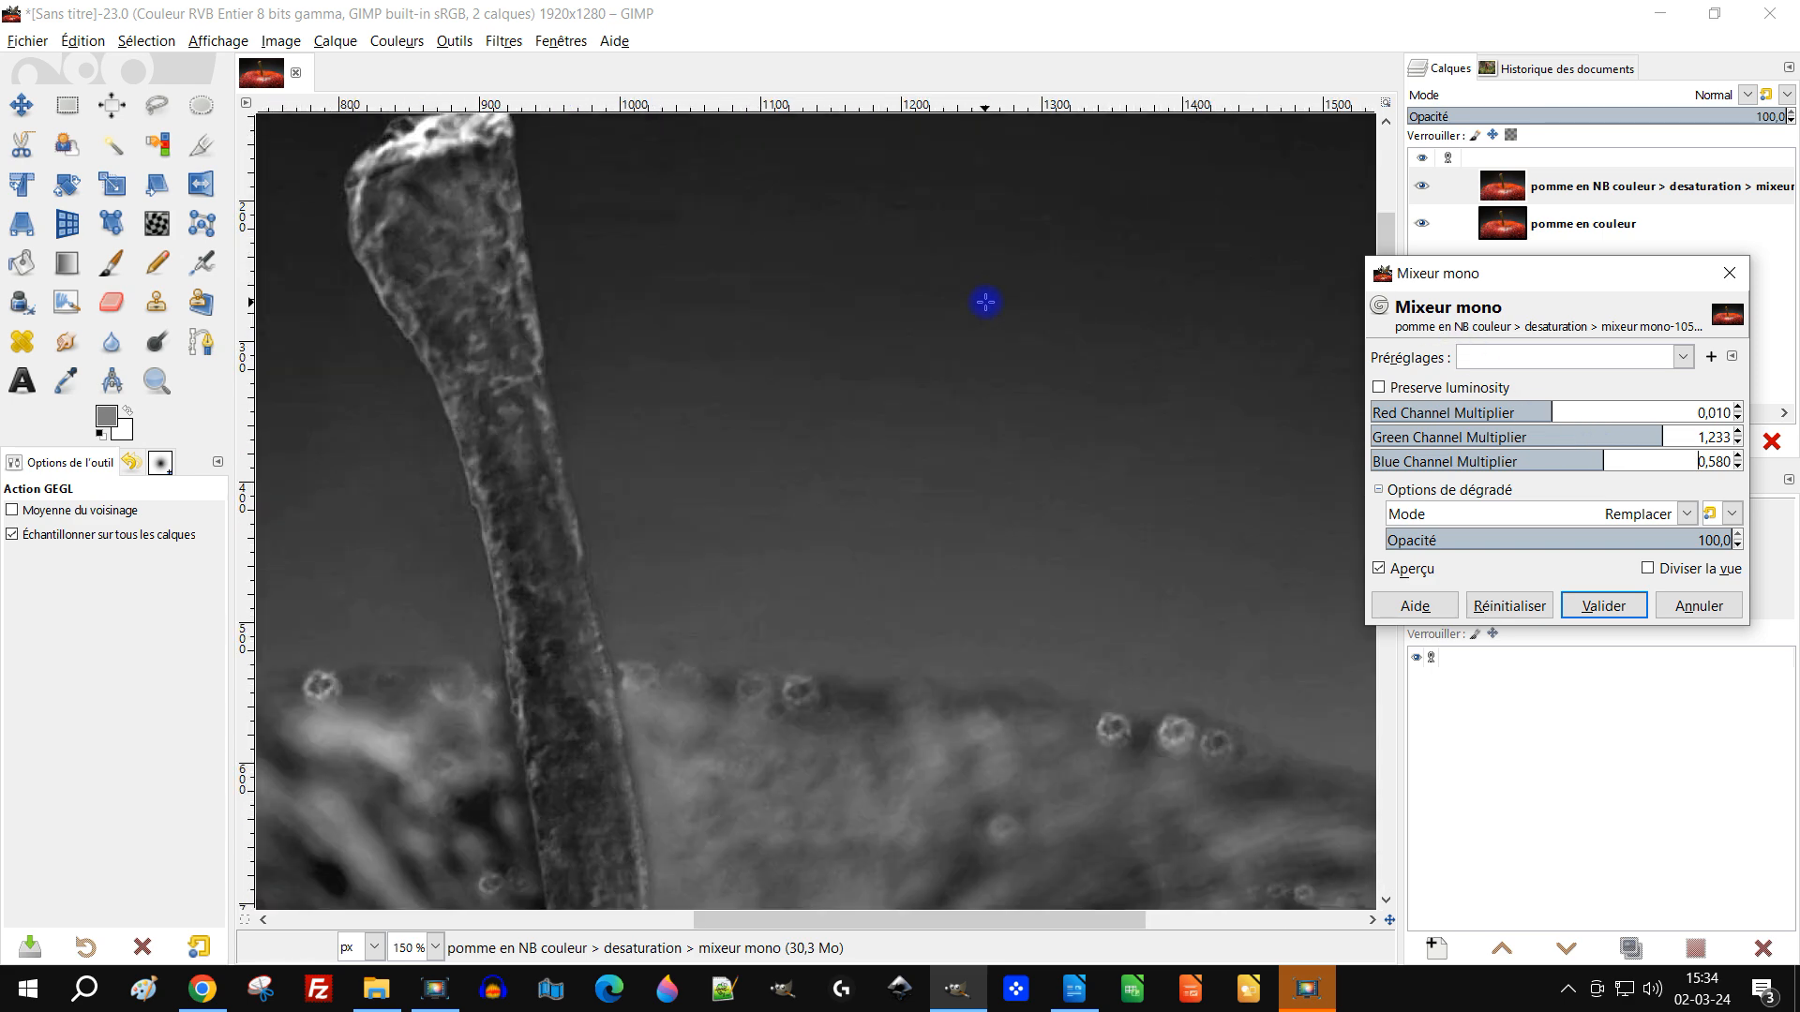
{"action": "scroll", "coordinate": [985, 301], "scroll_direction": "up", "scroll_amount": 1}
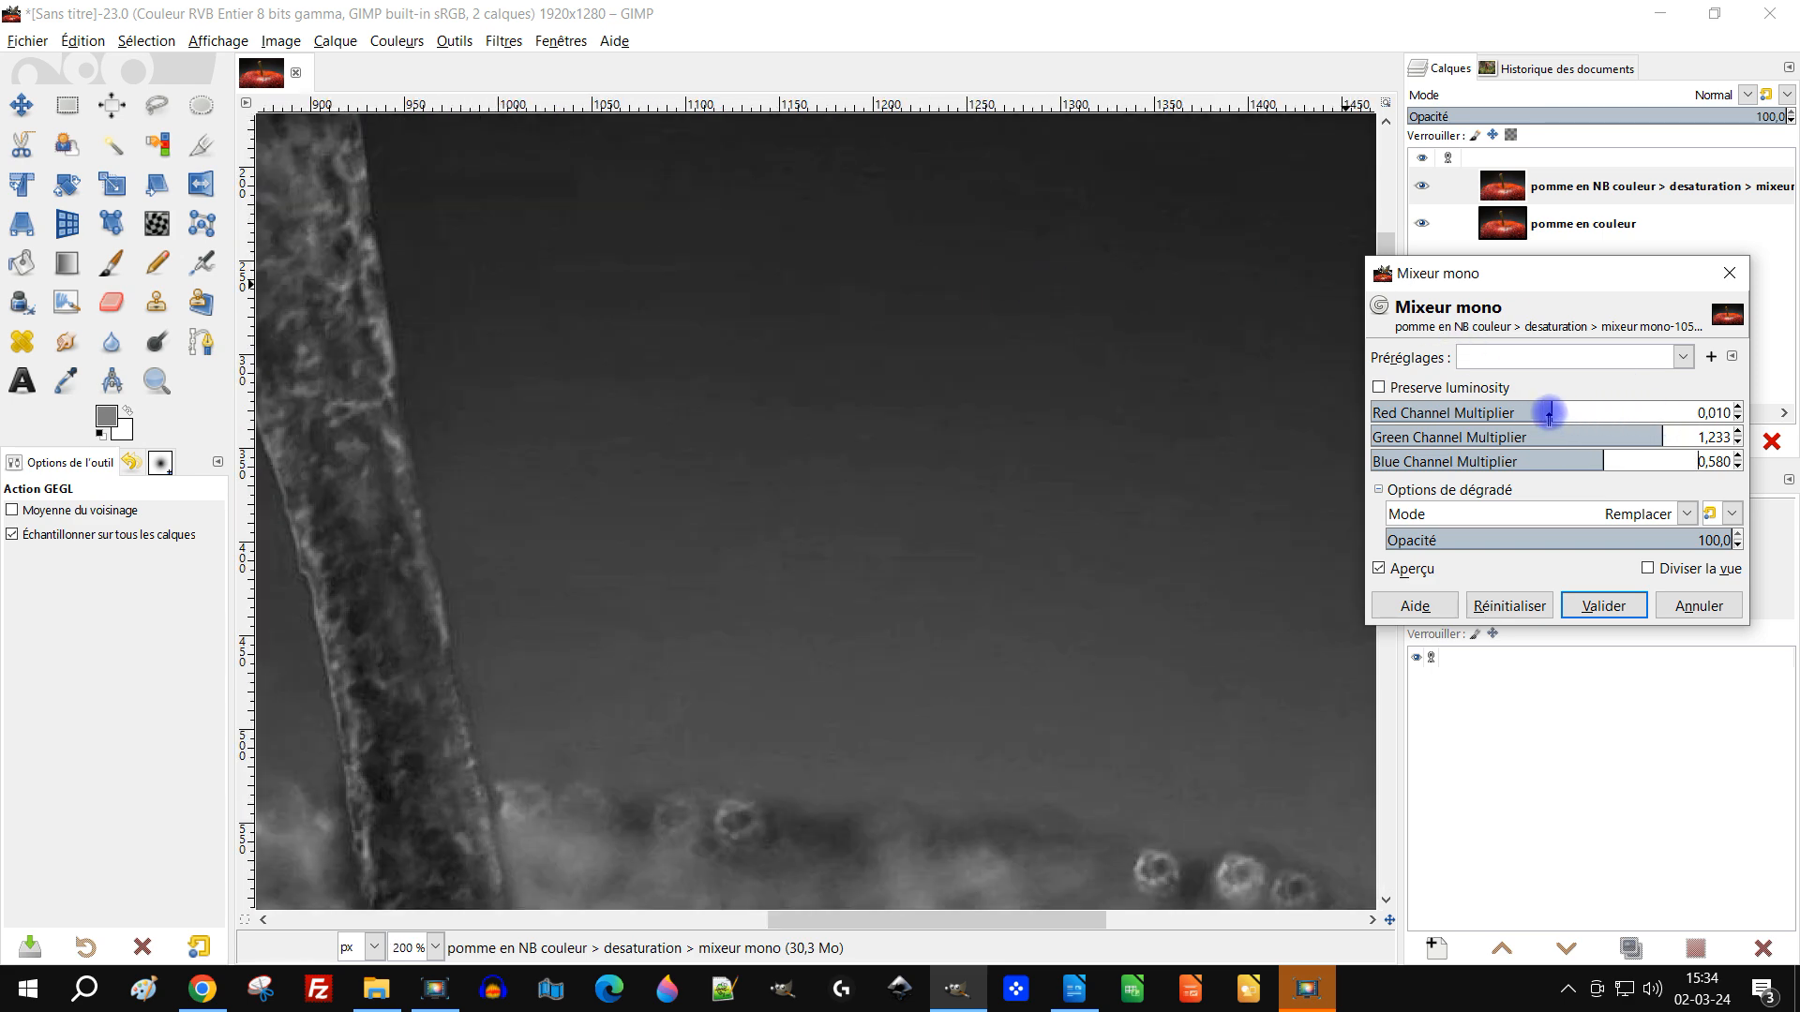
{"action": "left_click_drag", "start_coordinate": [1660, 433], "coordinate": [1689, 437]}
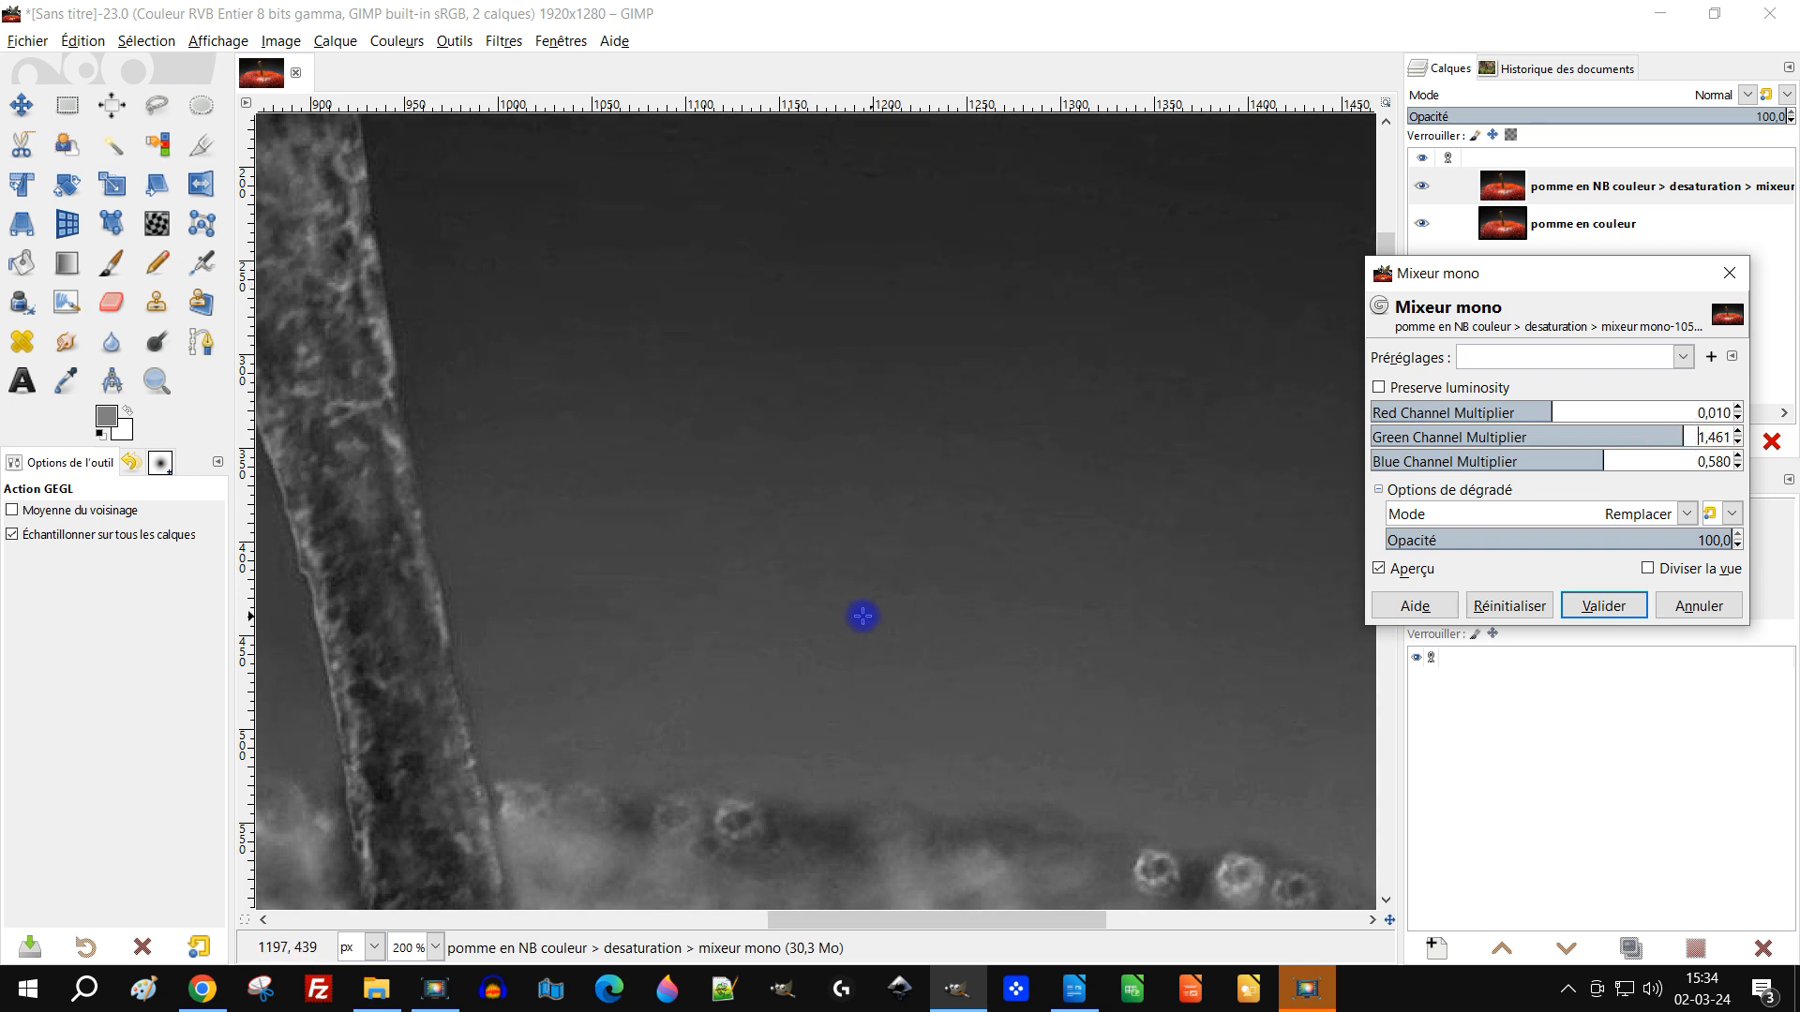
{"action": "scroll", "coordinate": [849, 615], "scroll_direction": "down", "scroll_amount": 3}
{"action": "left_click_drag", "start_coordinate": [944, 701], "coordinate": [853, 490]}
{"action": "scroll", "coordinate": [815, 720], "scroll_direction": "up", "scroll_amount": 1}
{"action": "scroll", "coordinate": [872, 673], "scroll_direction": "down", "scroll_amount": 2}
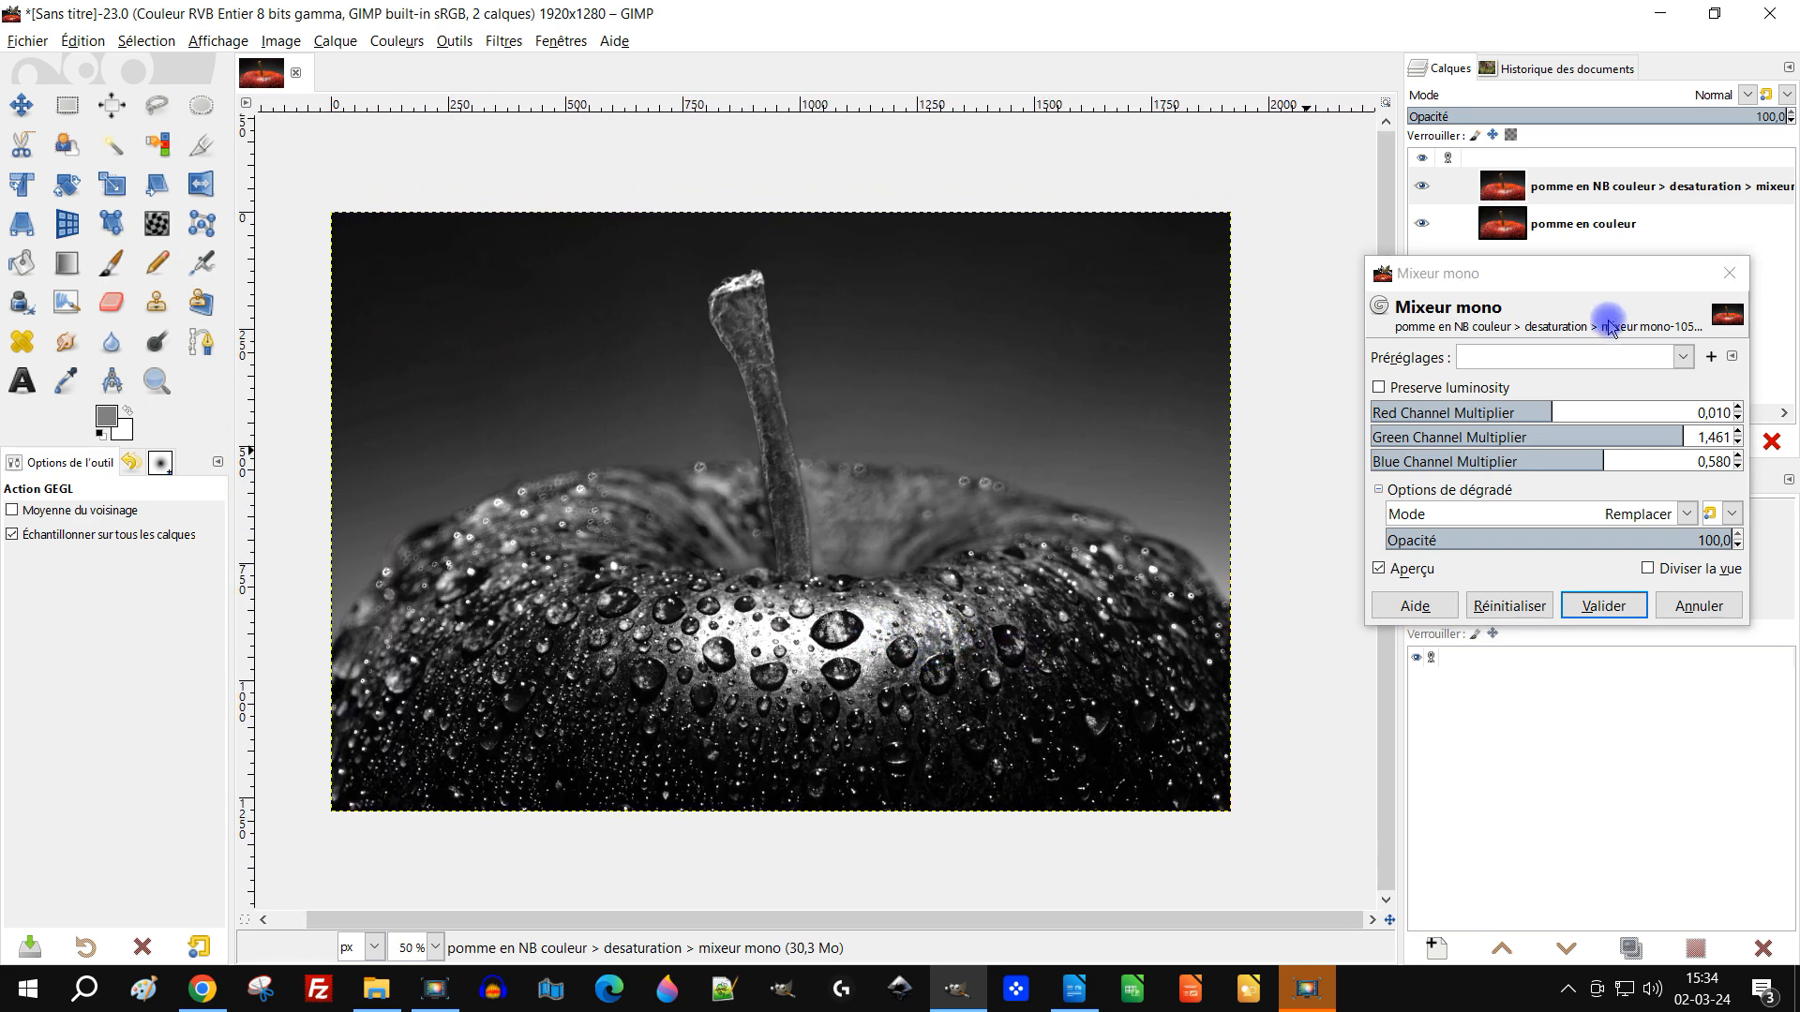
- Fine-tune the Red Channel Multiplier to 0,073 in the Mixeur mono filter
{"action": "left_click", "coordinate": [1538, 413]}
{"action": "left_click_drag", "start_coordinate": [1542, 412], "coordinate": [1549, 413]}
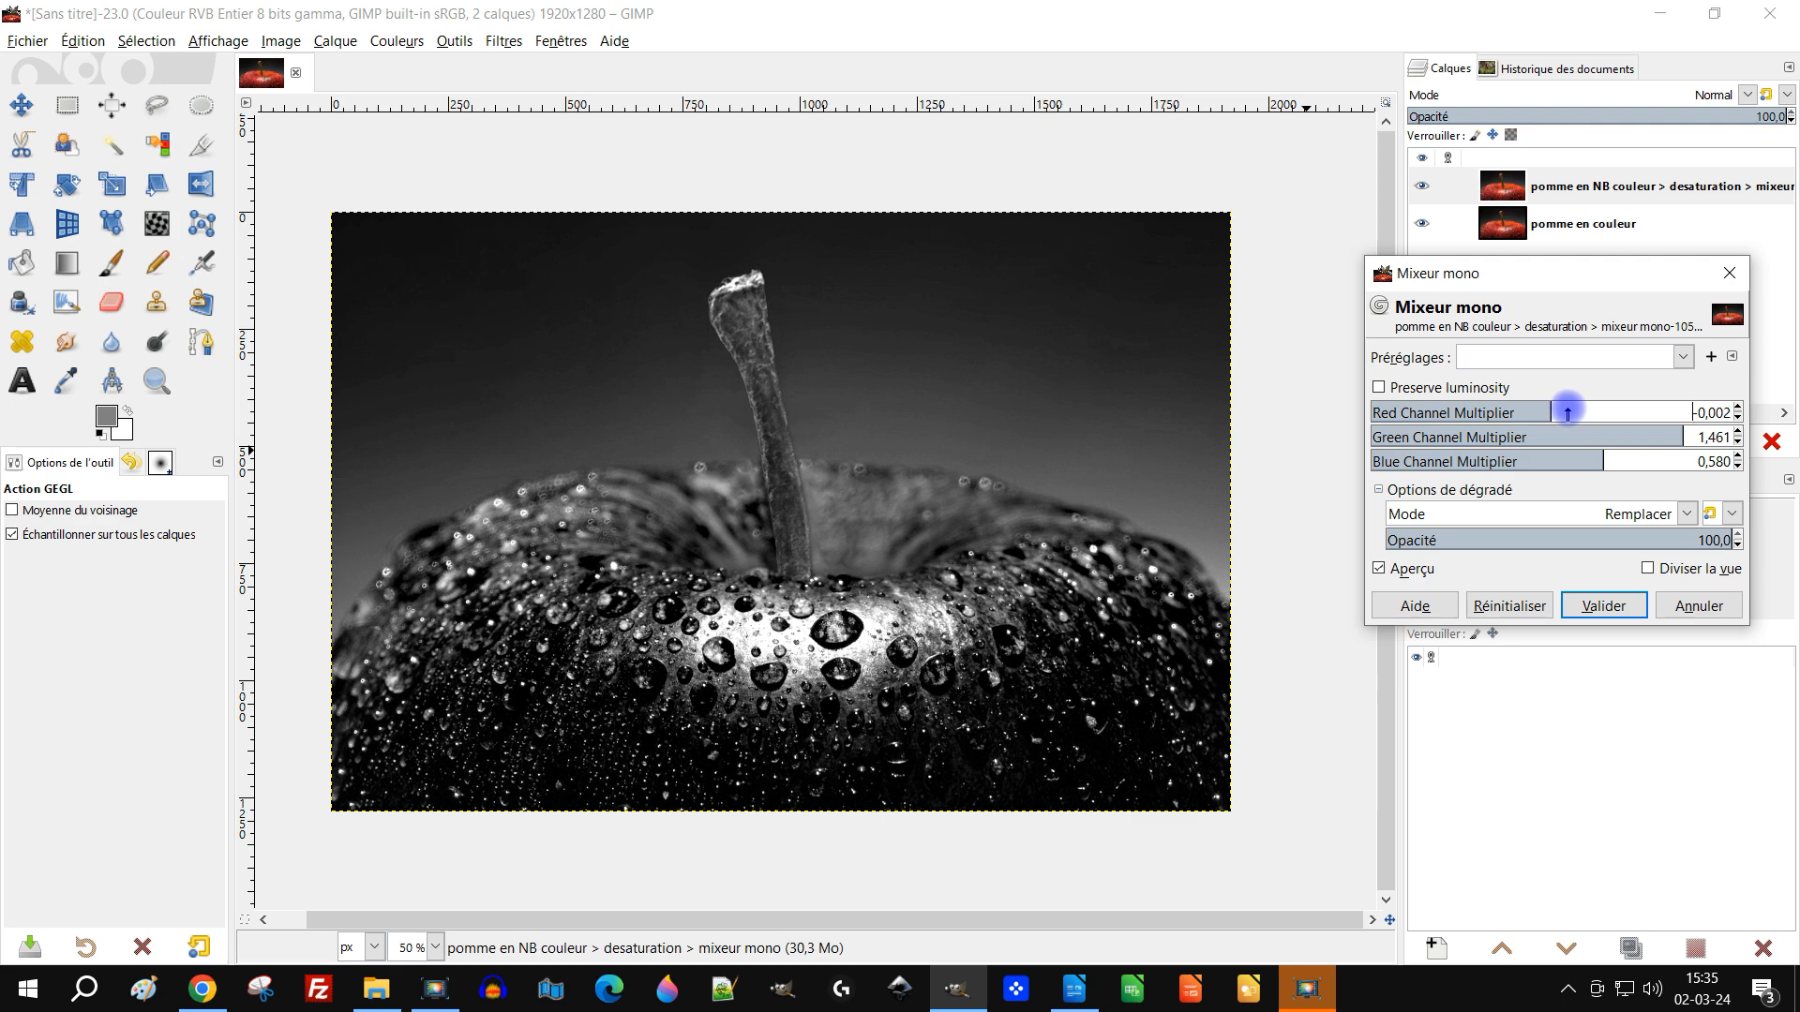
{"action": "scroll", "coordinate": [1567, 412], "scroll_direction": "up", "scroll_amount": 6}
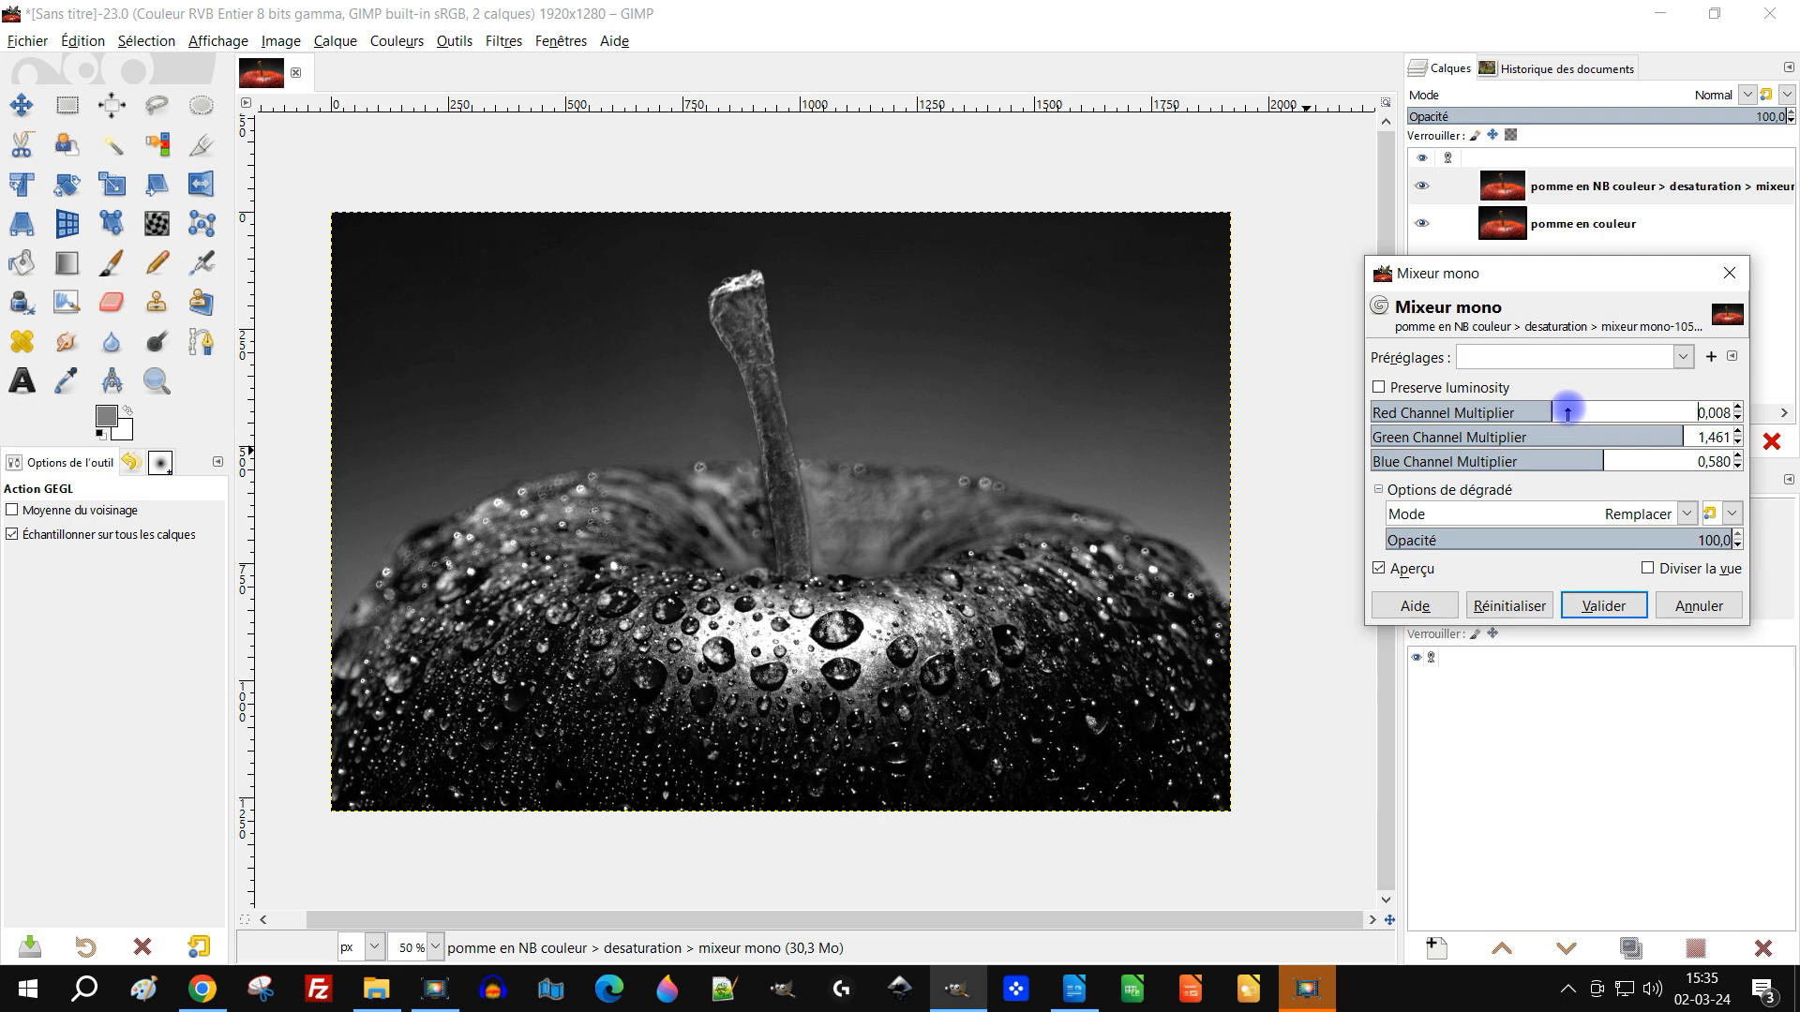
{"action": "left_click_drag", "start_coordinate": [1561, 410], "coordinate": [1579, 405]}
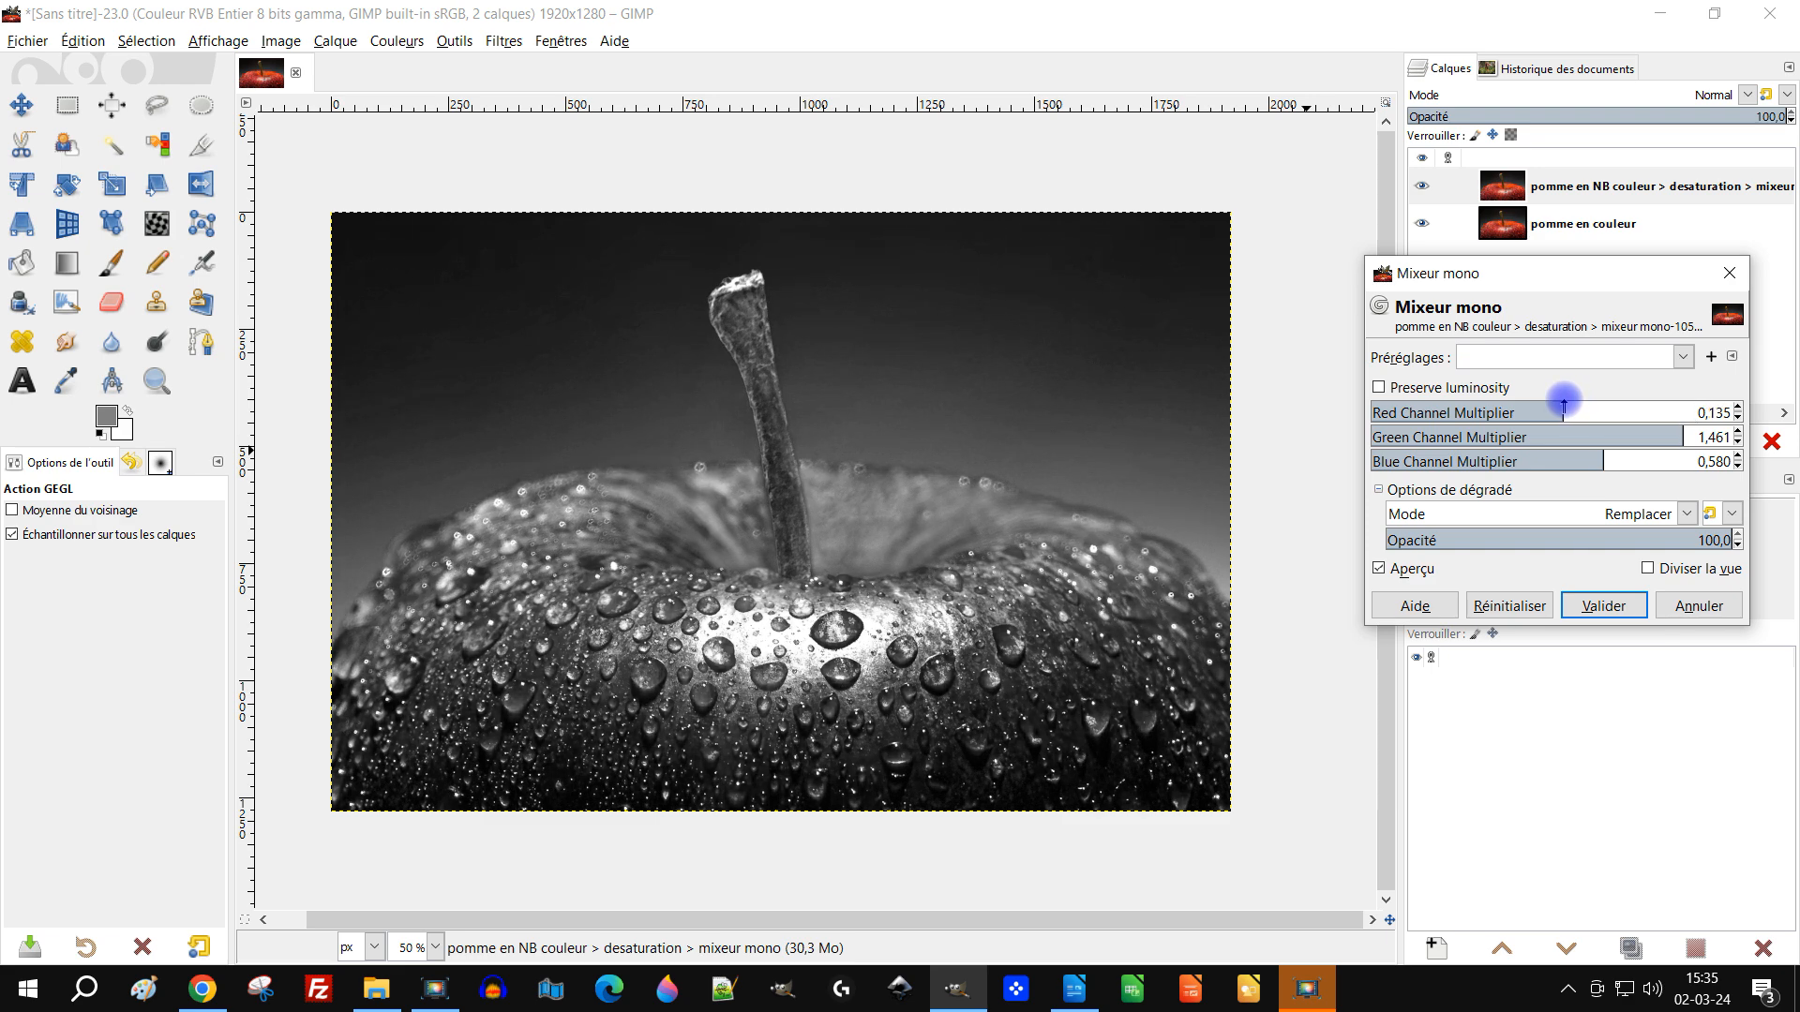
{"action": "left_click_drag", "start_coordinate": [1559, 409], "coordinate": [1557, 407]}
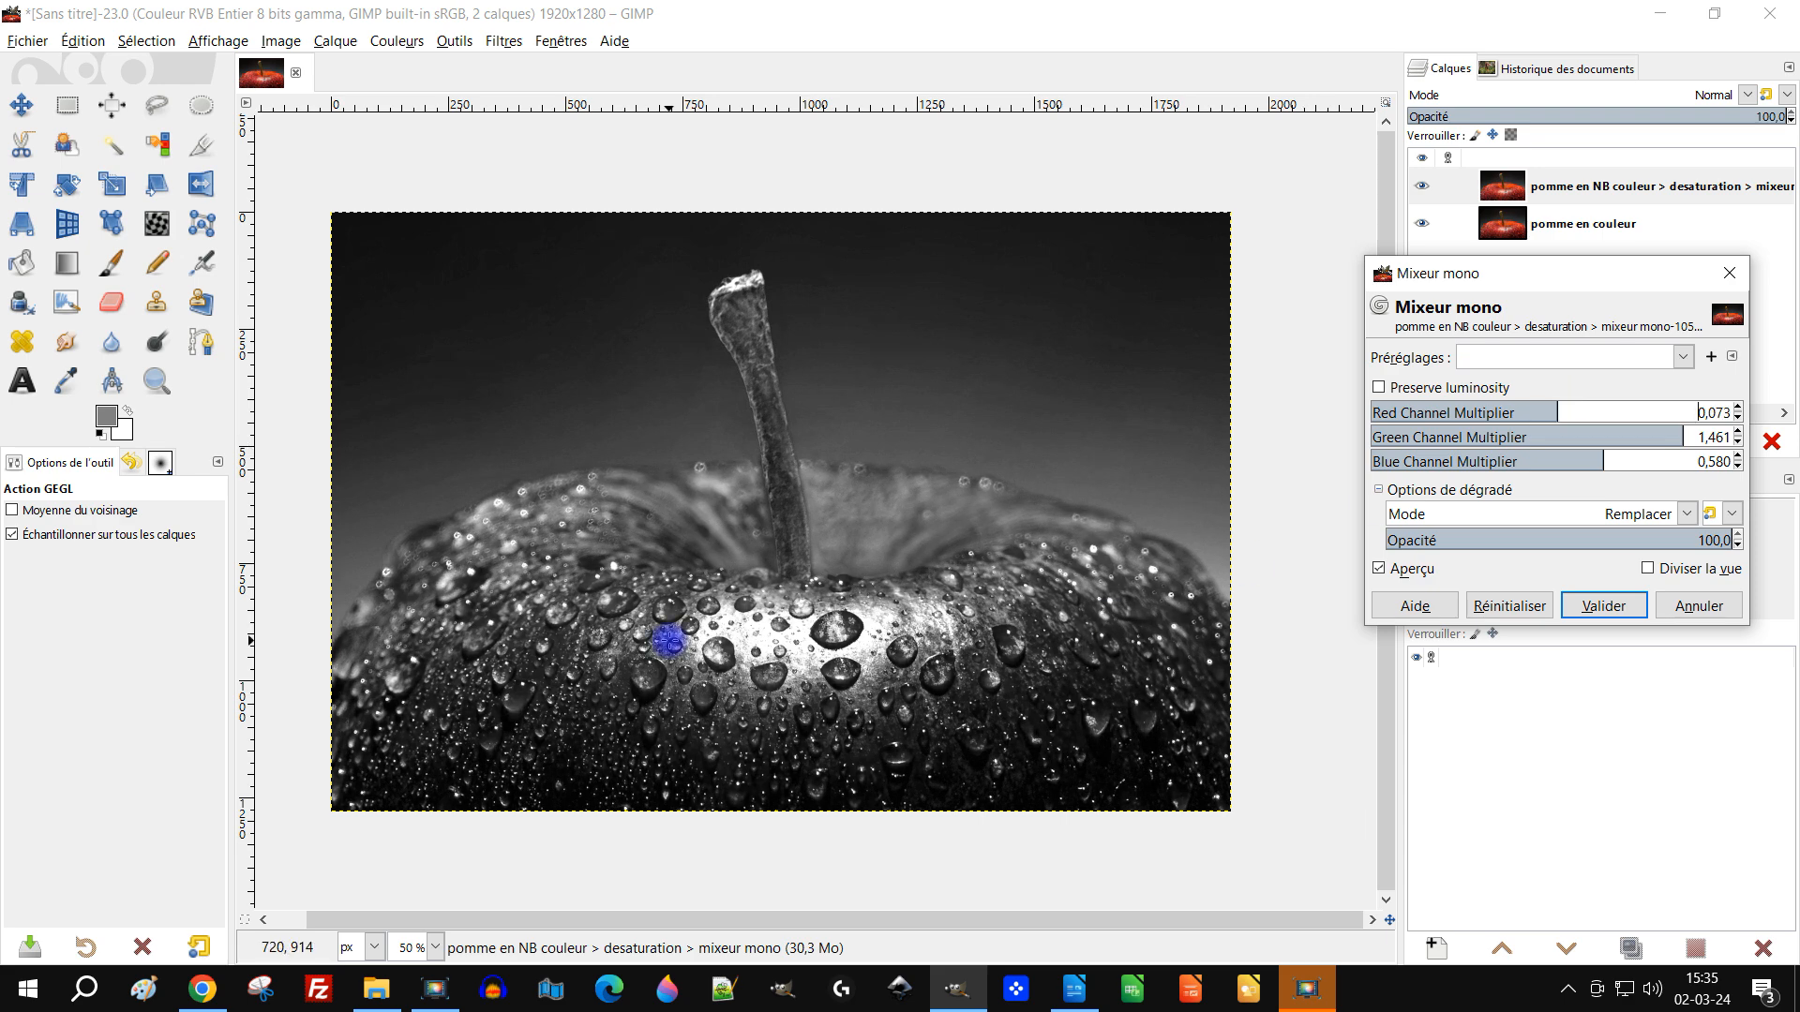
- Try a Green Channel Multiplier of 2,508 and inspect the dark background and stem up close
{"action": "scroll", "coordinate": [732, 590], "scroll_direction": "up", "scroll_amount": 1}
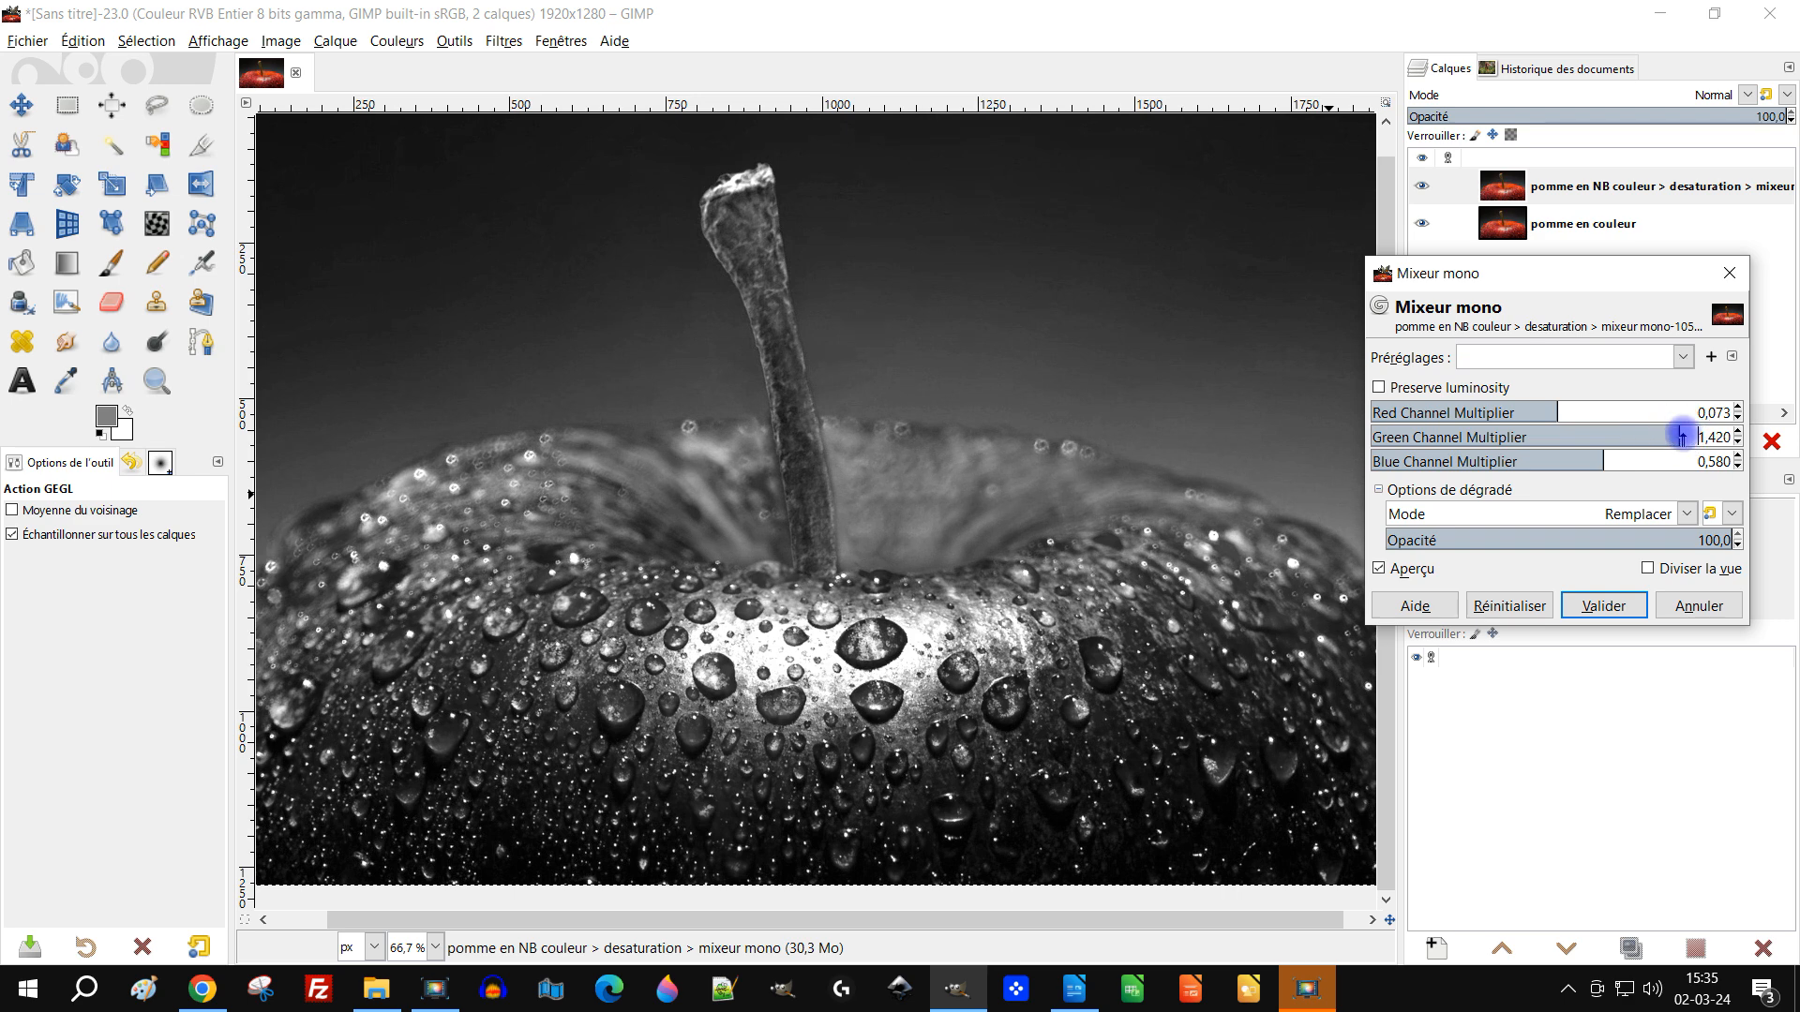
{"action": "left_click_drag", "start_coordinate": [1688, 436], "coordinate": [1777, 439]}
{"action": "left_click_drag", "start_coordinate": [1109, 233], "coordinate": [1034, 412]}
{"action": "scroll", "coordinate": [1011, 453], "scroll_direction": "up", "scroll_amount": 3}
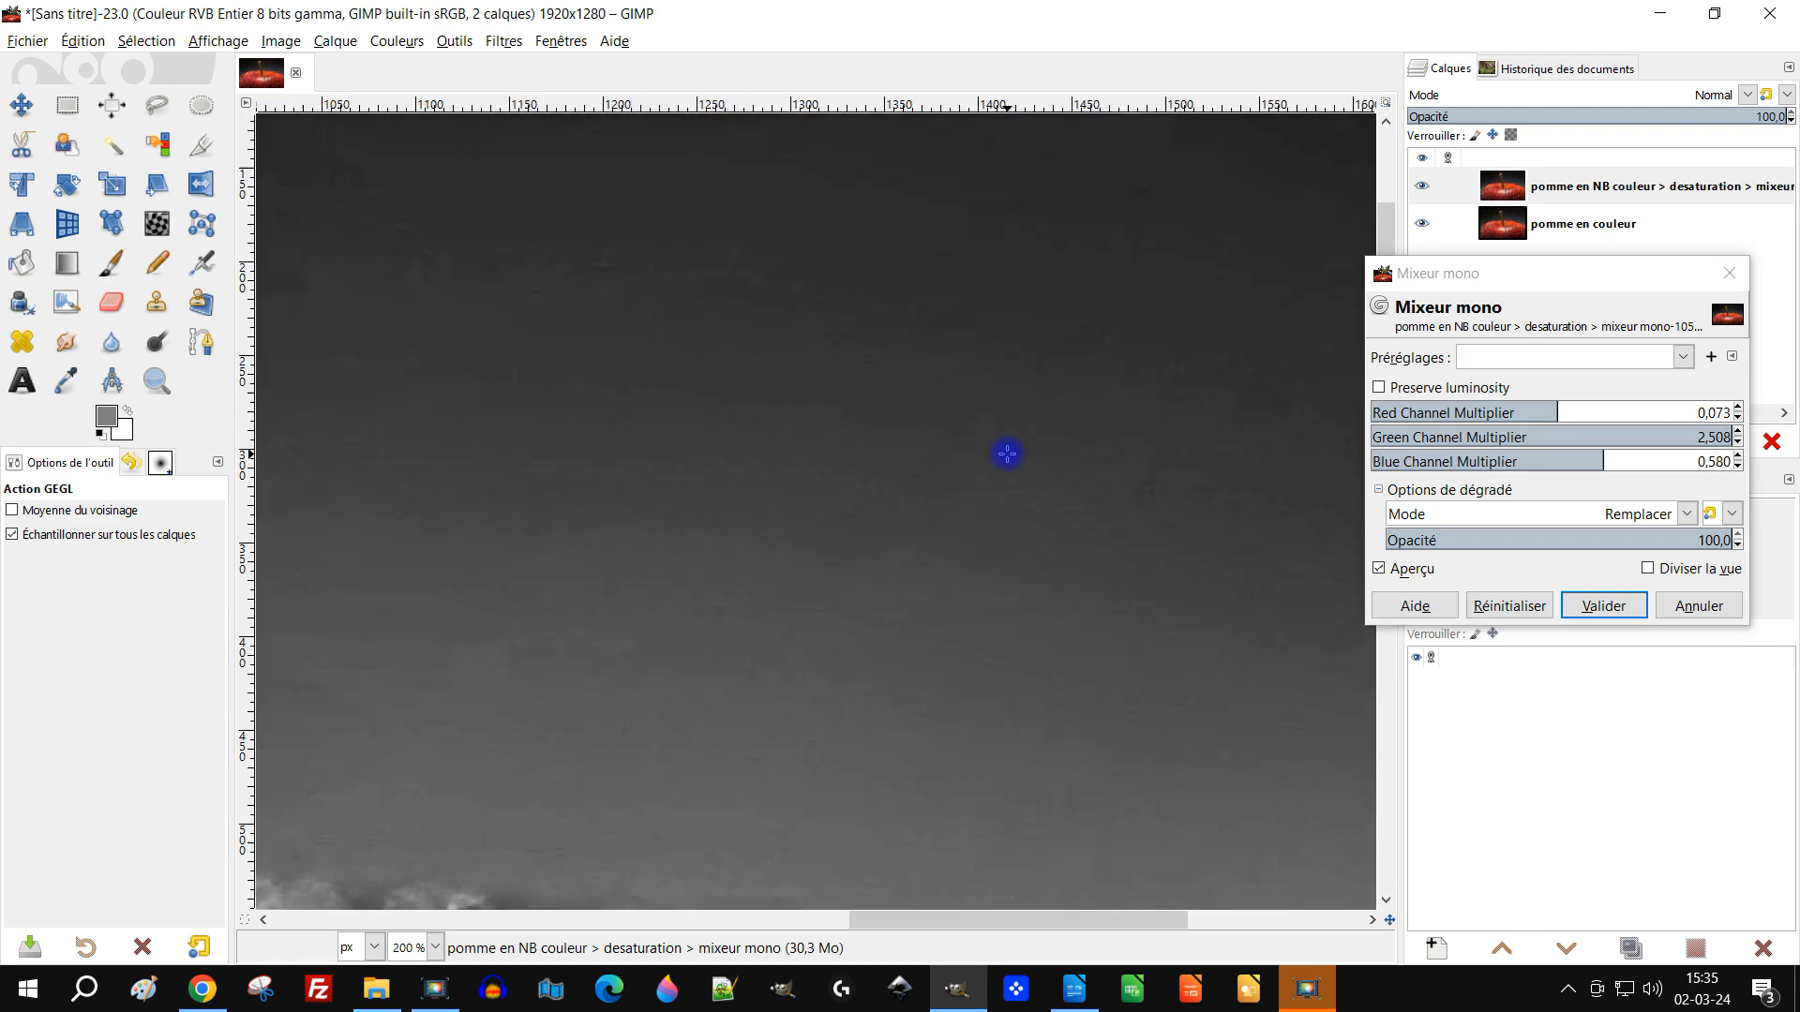
{"action": "scroll", "coordinate": [1010, 454], "scroll_direction": "down", "scroll_amount": 1}
{"action": "scroll", "coordinate": [634, 604], "scroll_direction": "up", "scroll_amount": 1}
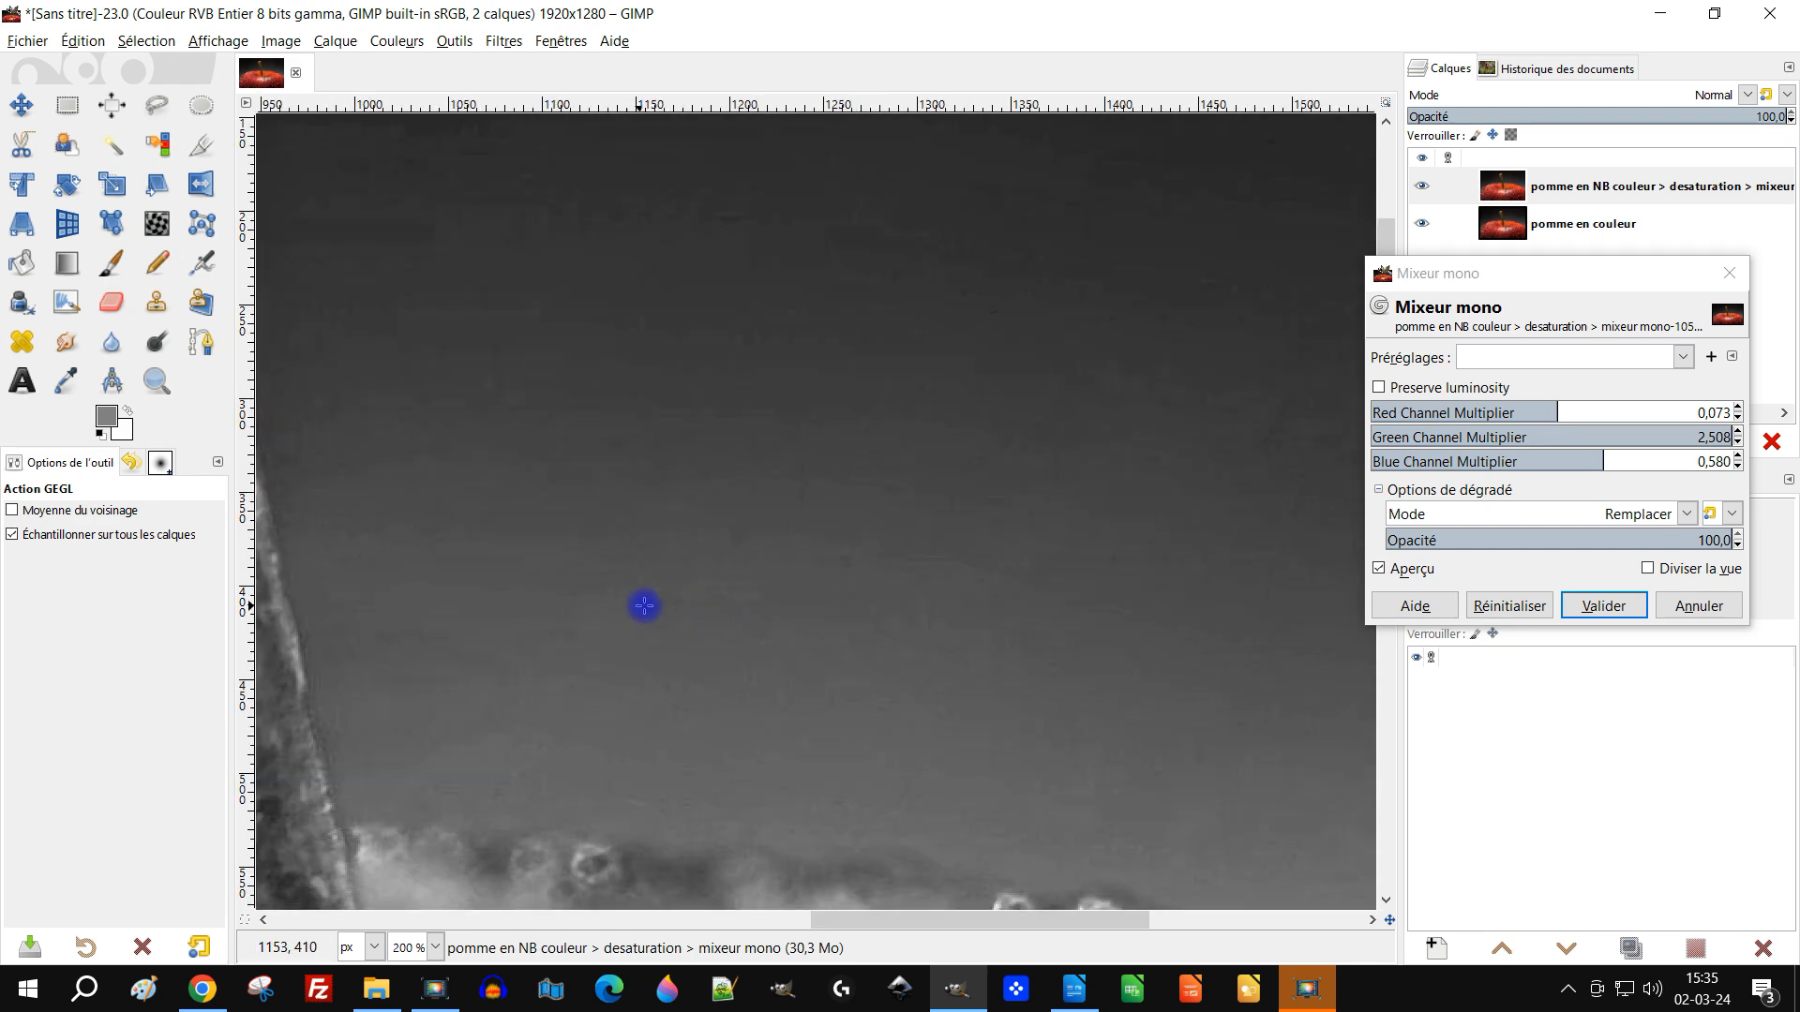
{"action": "left_click_drag", "start_coordinate": [722, 602], "coordinate": [852, 498]}
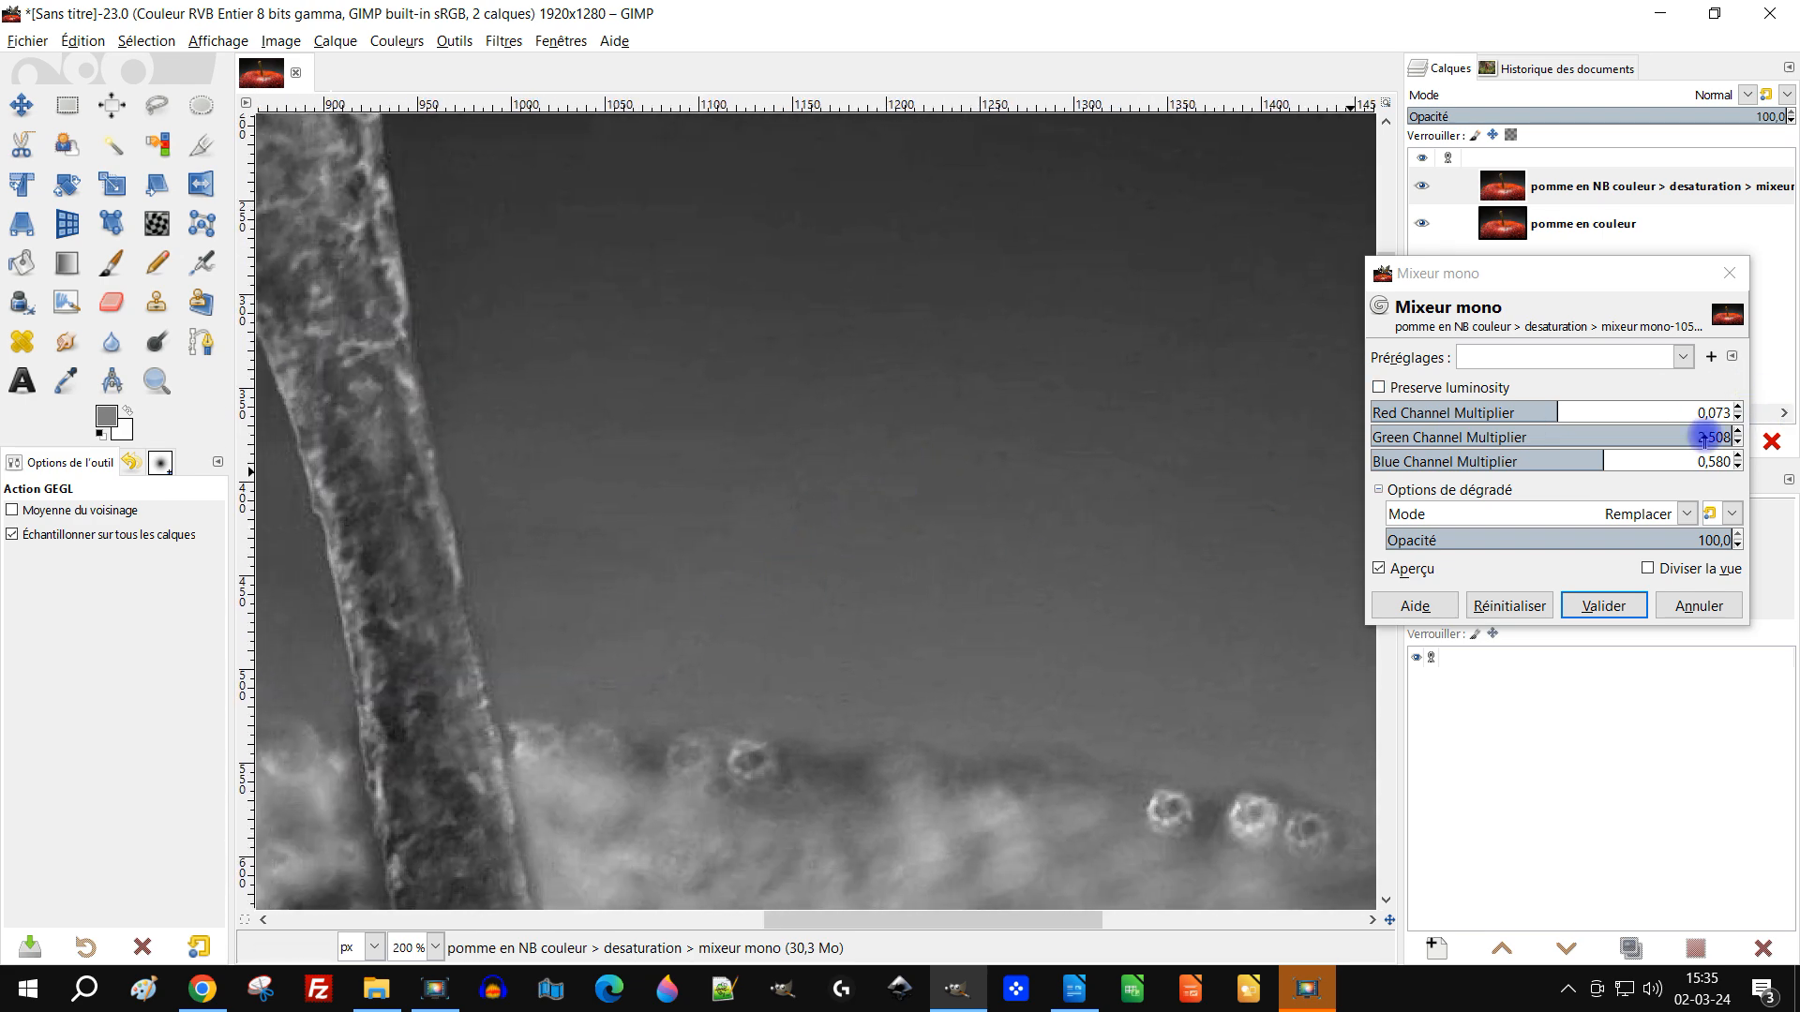
- Set the Green Channel Multiplier to 1,699 and check the water drops on the apple
{"action": "left_click", "coordinate": [1706, 436]}
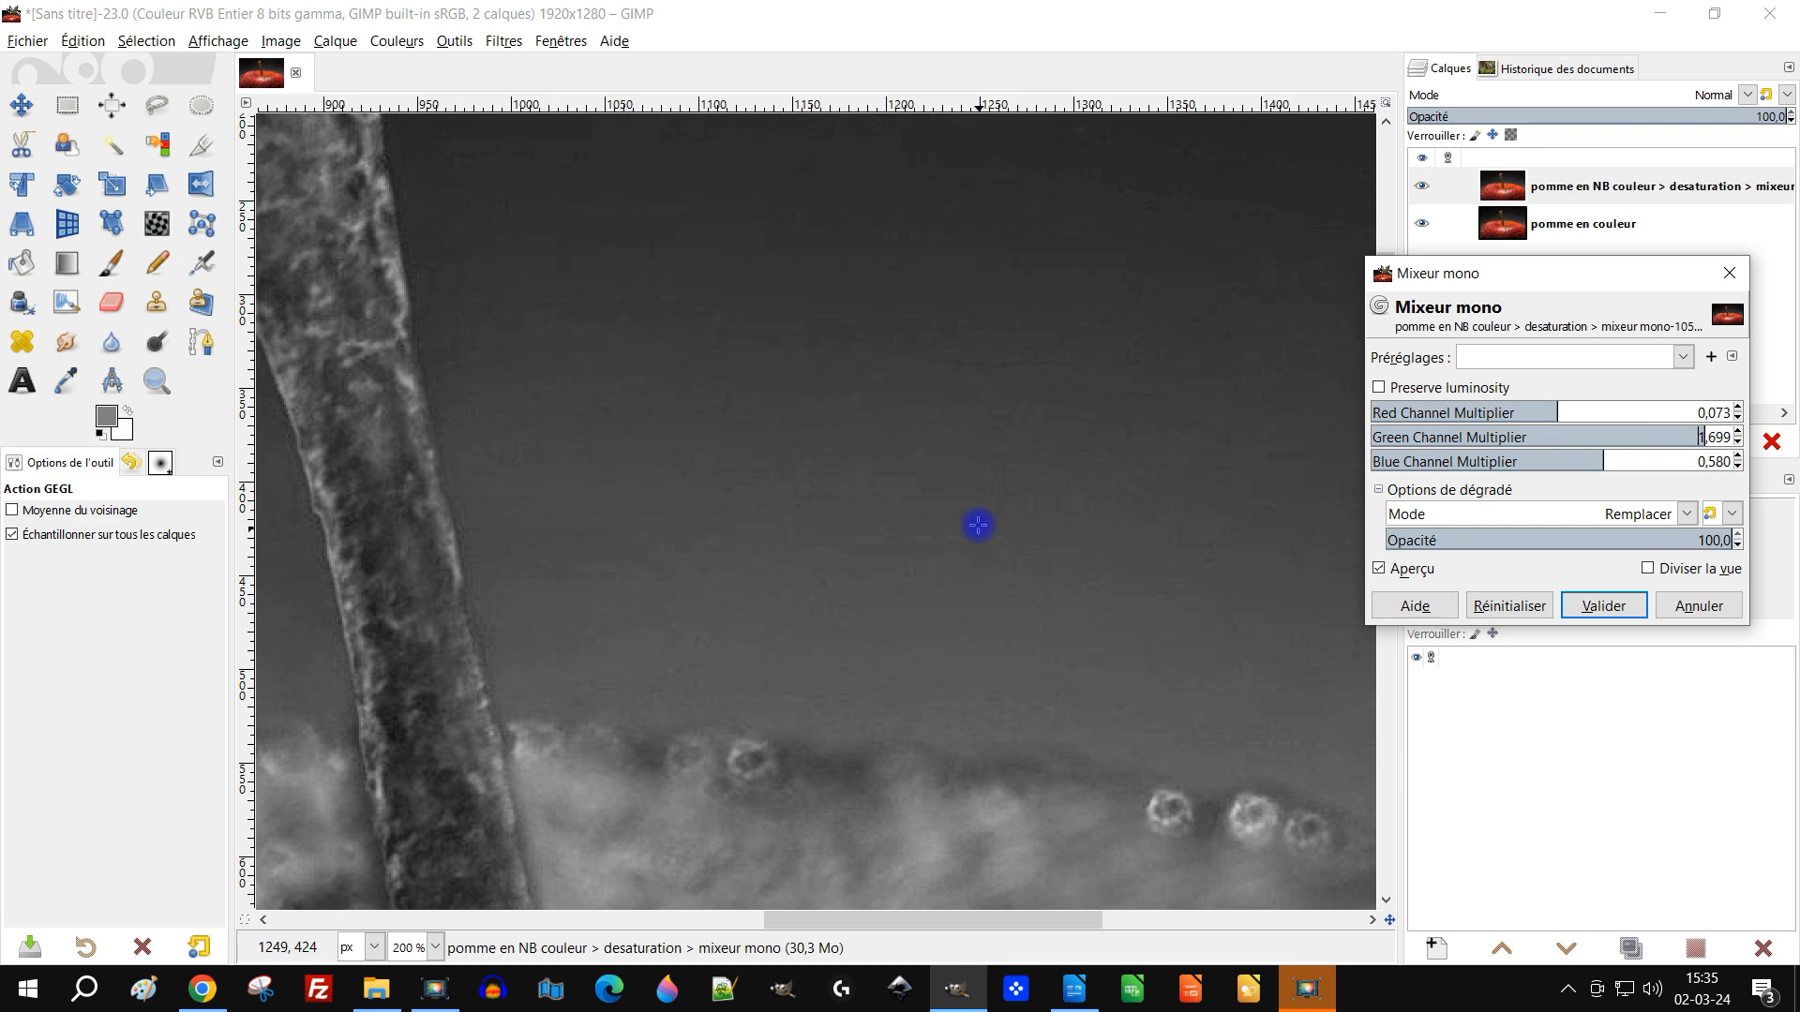
{"action": "scroll", "coordinate": [980, 528], "scroll_direction": "down", "scroll_amount": 2}
{"action": "left_click_drag", "start_coordinate": [1019, 747], "coordinate": [993, 346]}
{"action": "scroll", "coordinate": [994, 378], "scroll_direction": "down", "scroll_amount": 1}
{"action": "scroll", "coordinate": [921, 448], "scroll_direction": "up", "scroll_amount": 1}
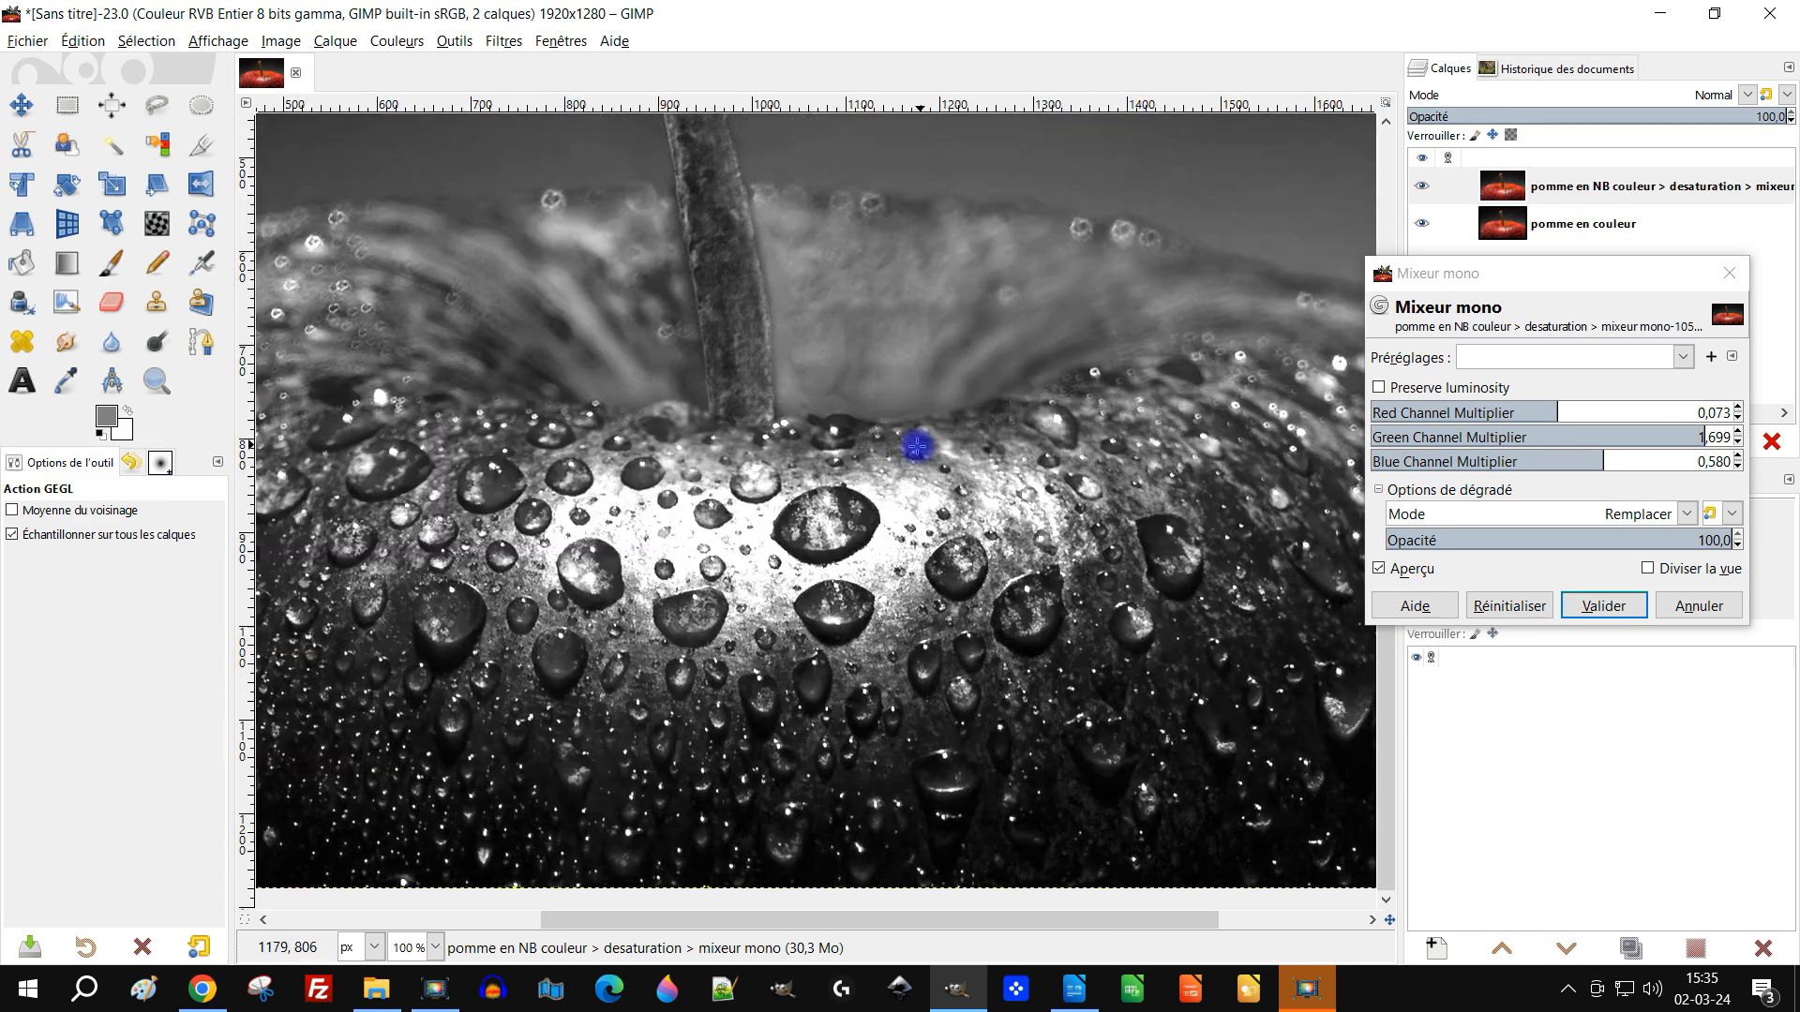
- Set the Green Channel Multiplier to 1,326 and the Blue Channel Multiplier to 0,249, and apply the Mixeur mono filter
{"action": "scroll", "coordinate": [694, 598], "scroll_direction": "up", "scroll_amount": 1}
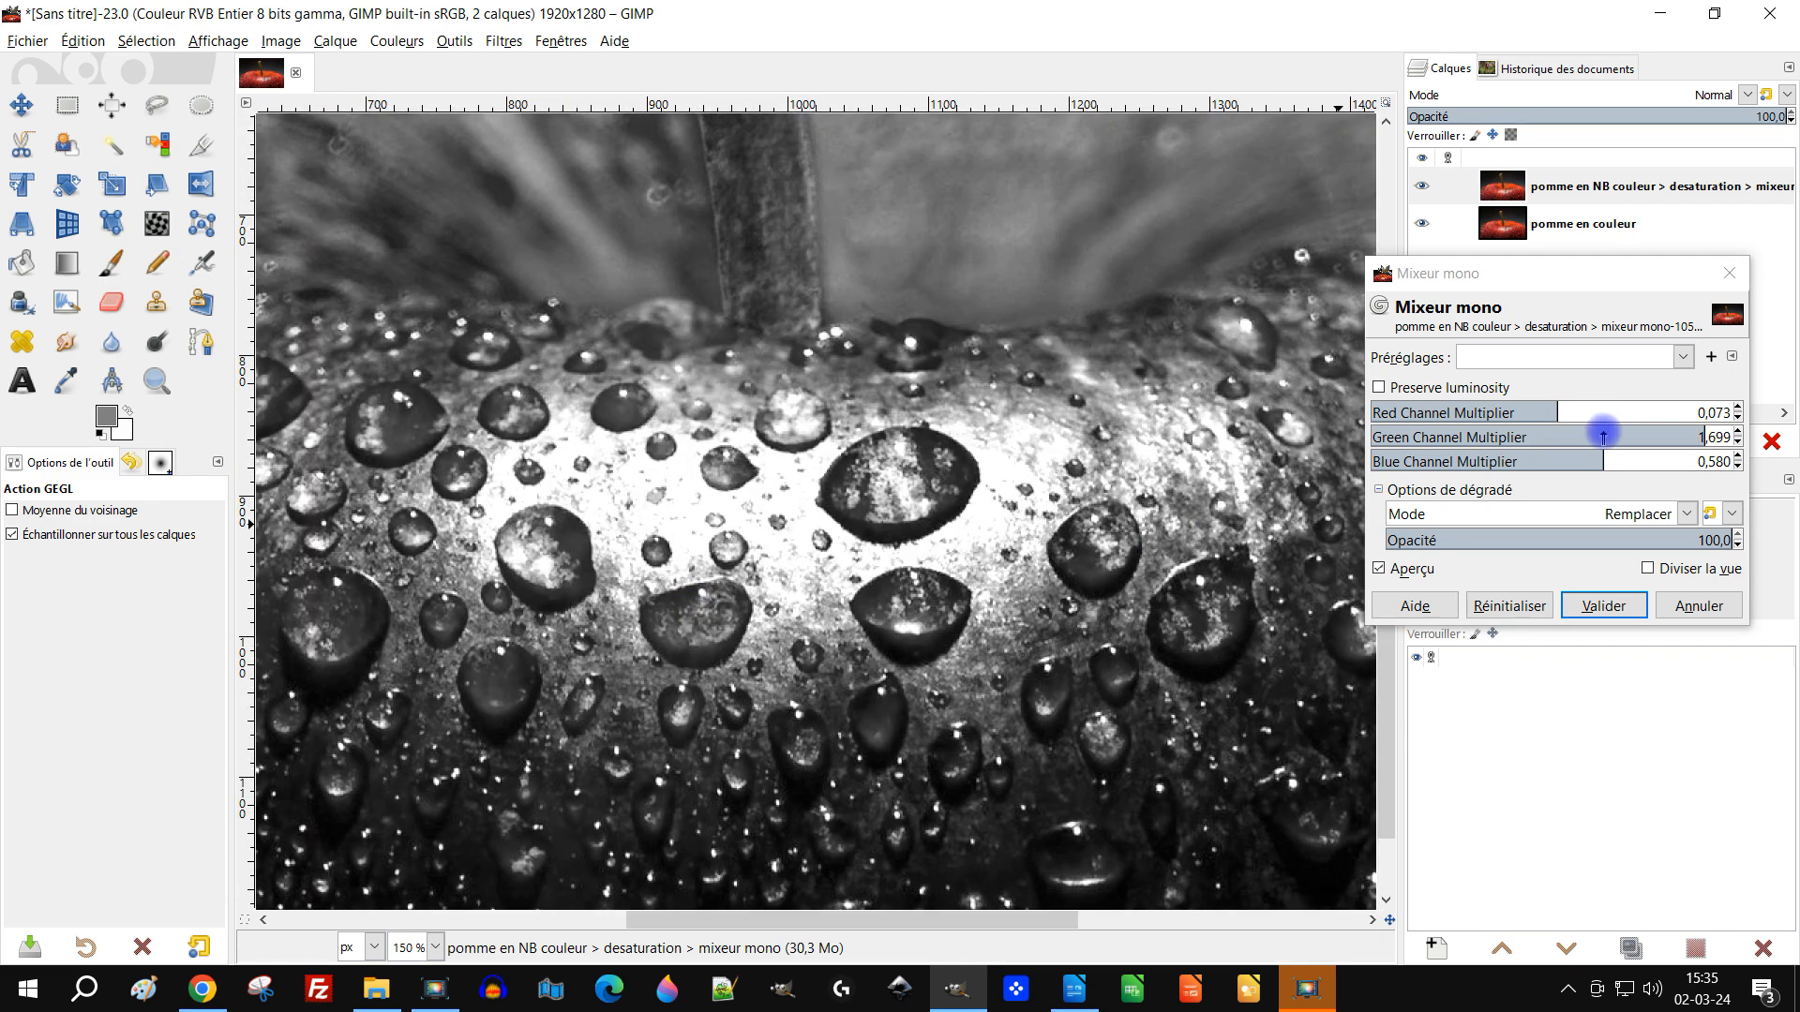
{"action": "left_click_drag", "start_coordinate": [1695, 437], "coordinate": [1671, 432]}
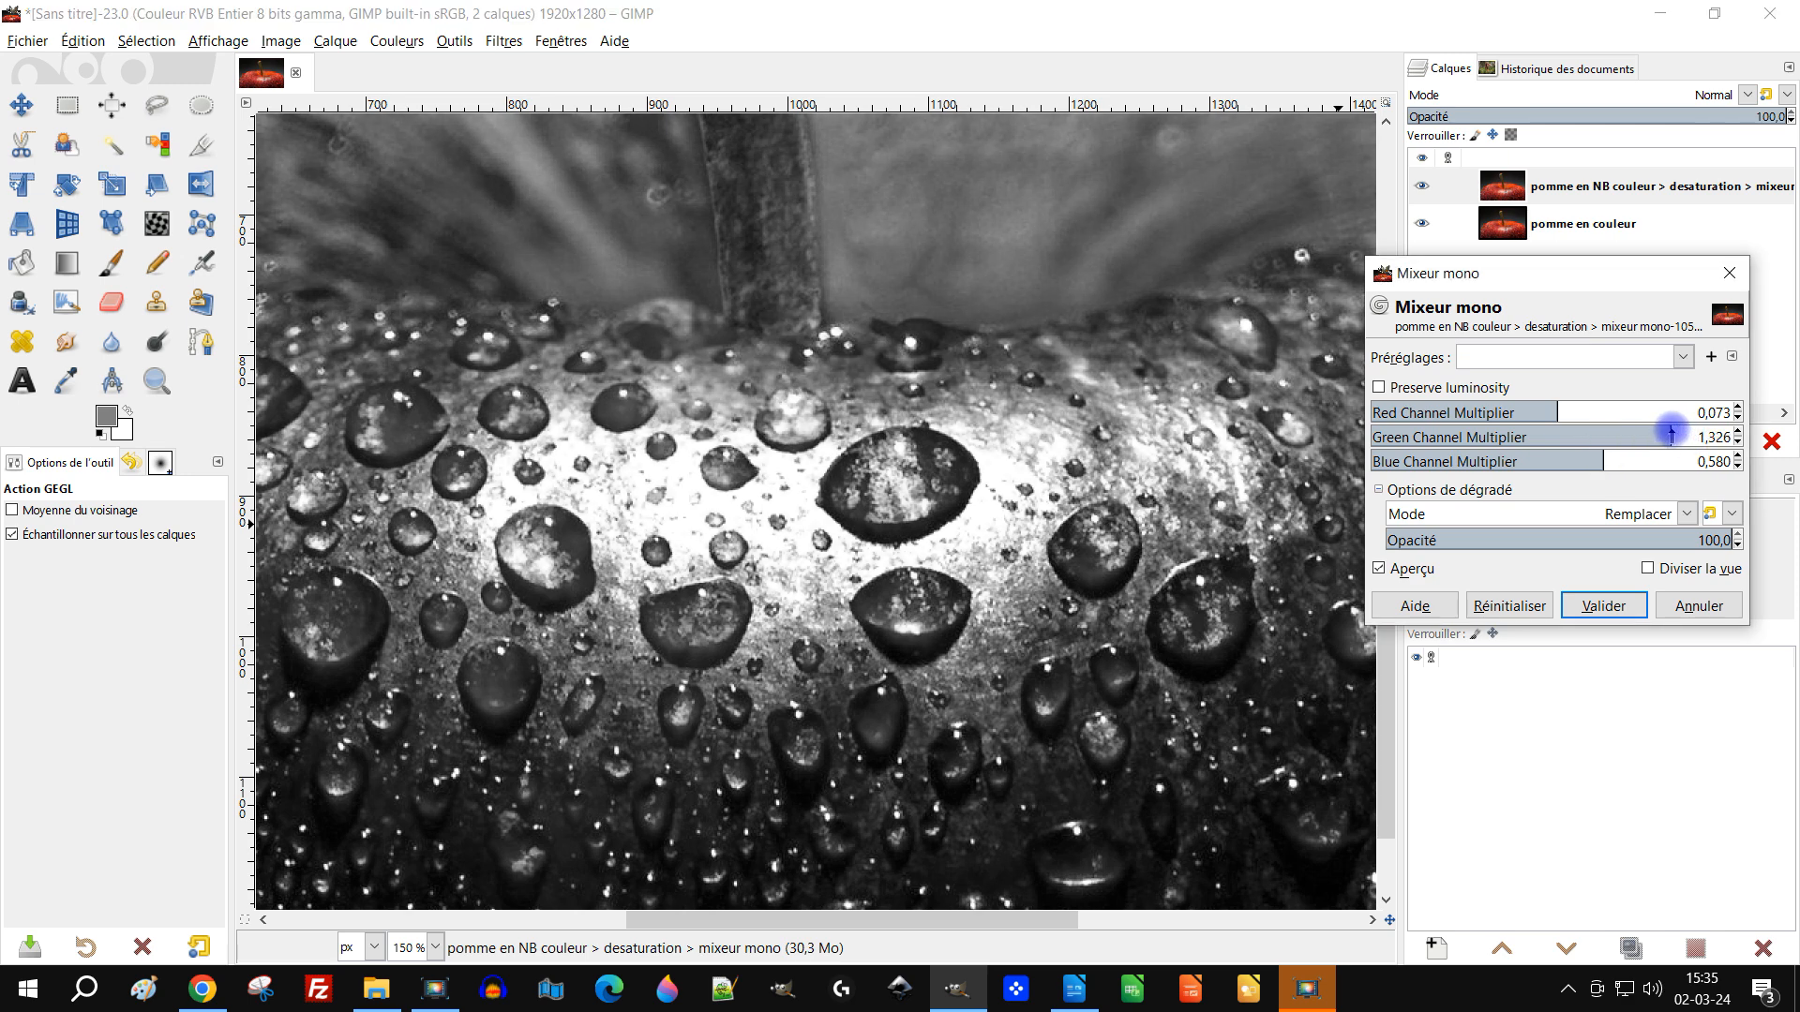
{"action": "left_click_drag", "start_coordinate": [1599, 460], "coordinate": [1574, 461]}
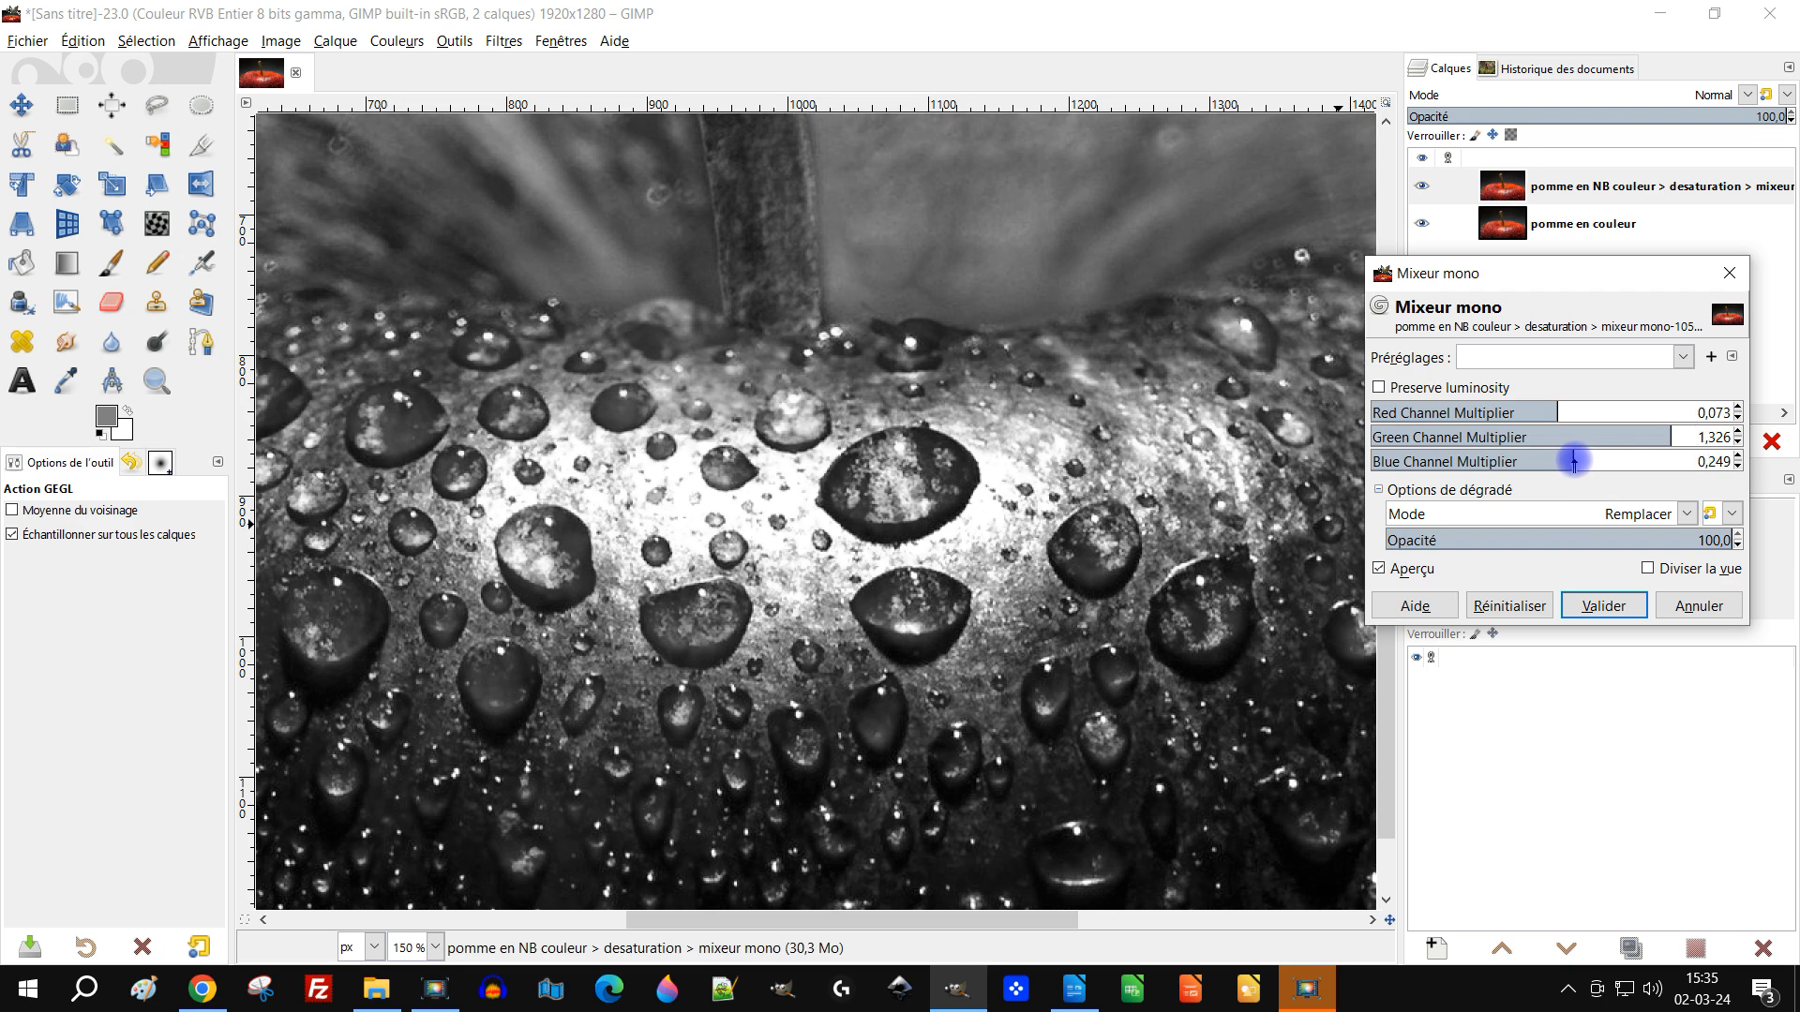
{"action": "scroll", "coordinate": [791, 475], "scroll_direction": "down", "scroll_amount": 3}
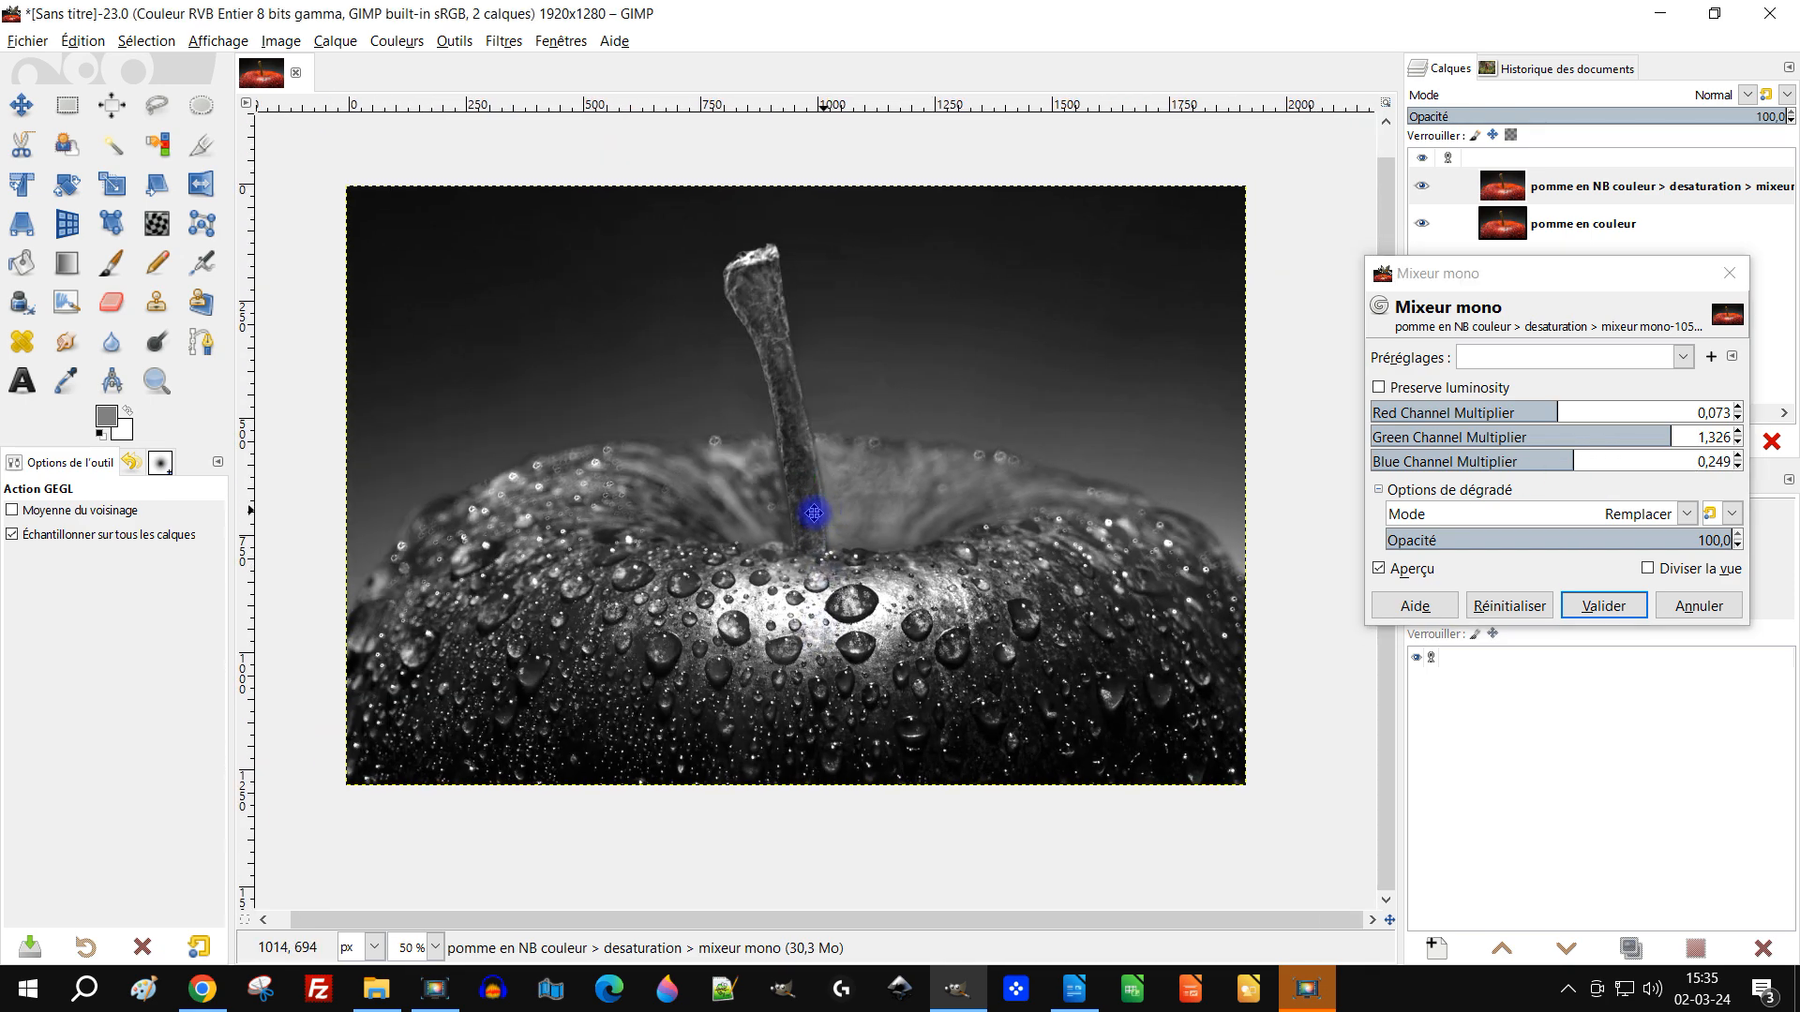
{"action": "scroll", "coordinate": [778, 517], "scroll_direction": "up", "scroll_amount": 1}
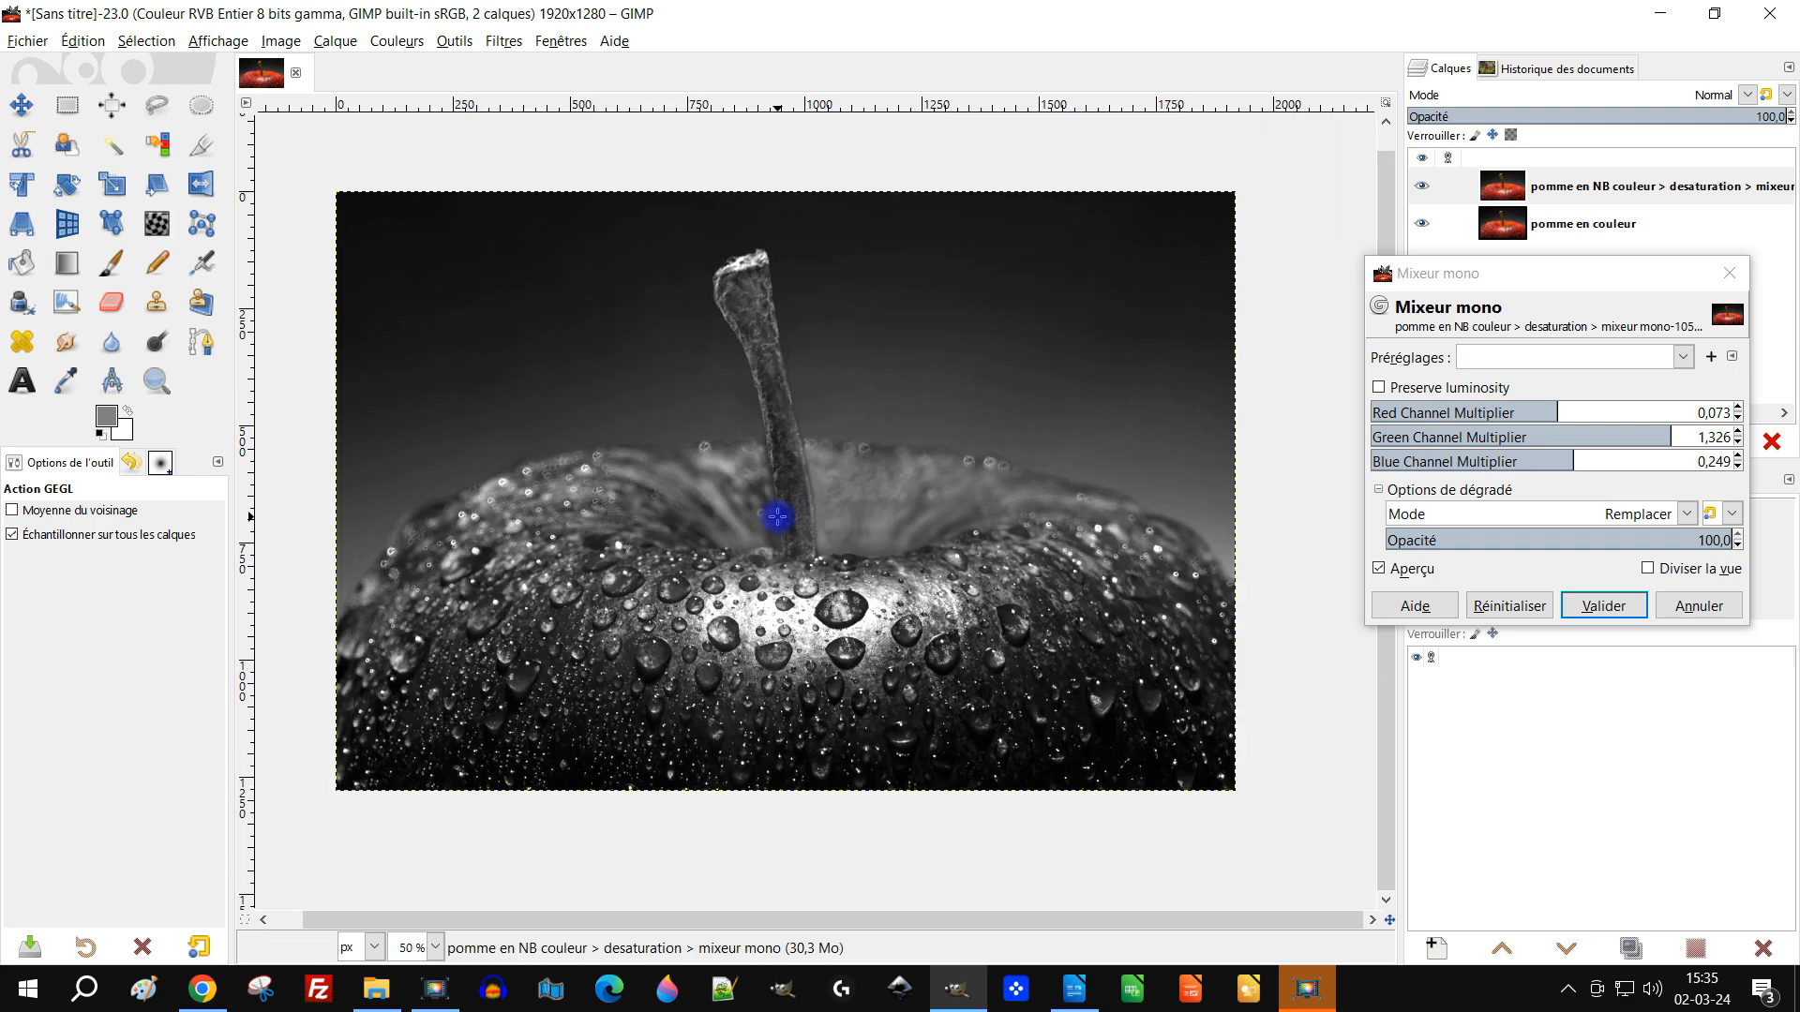
{"action": "scroll", "coordinate": [876, 566], "scroll_direction": "down", "scroll_amount": 1}
{"action": "scroll", "coordinate": [881, 568], "scroll_direction": "up", "scroll_amount": 1}
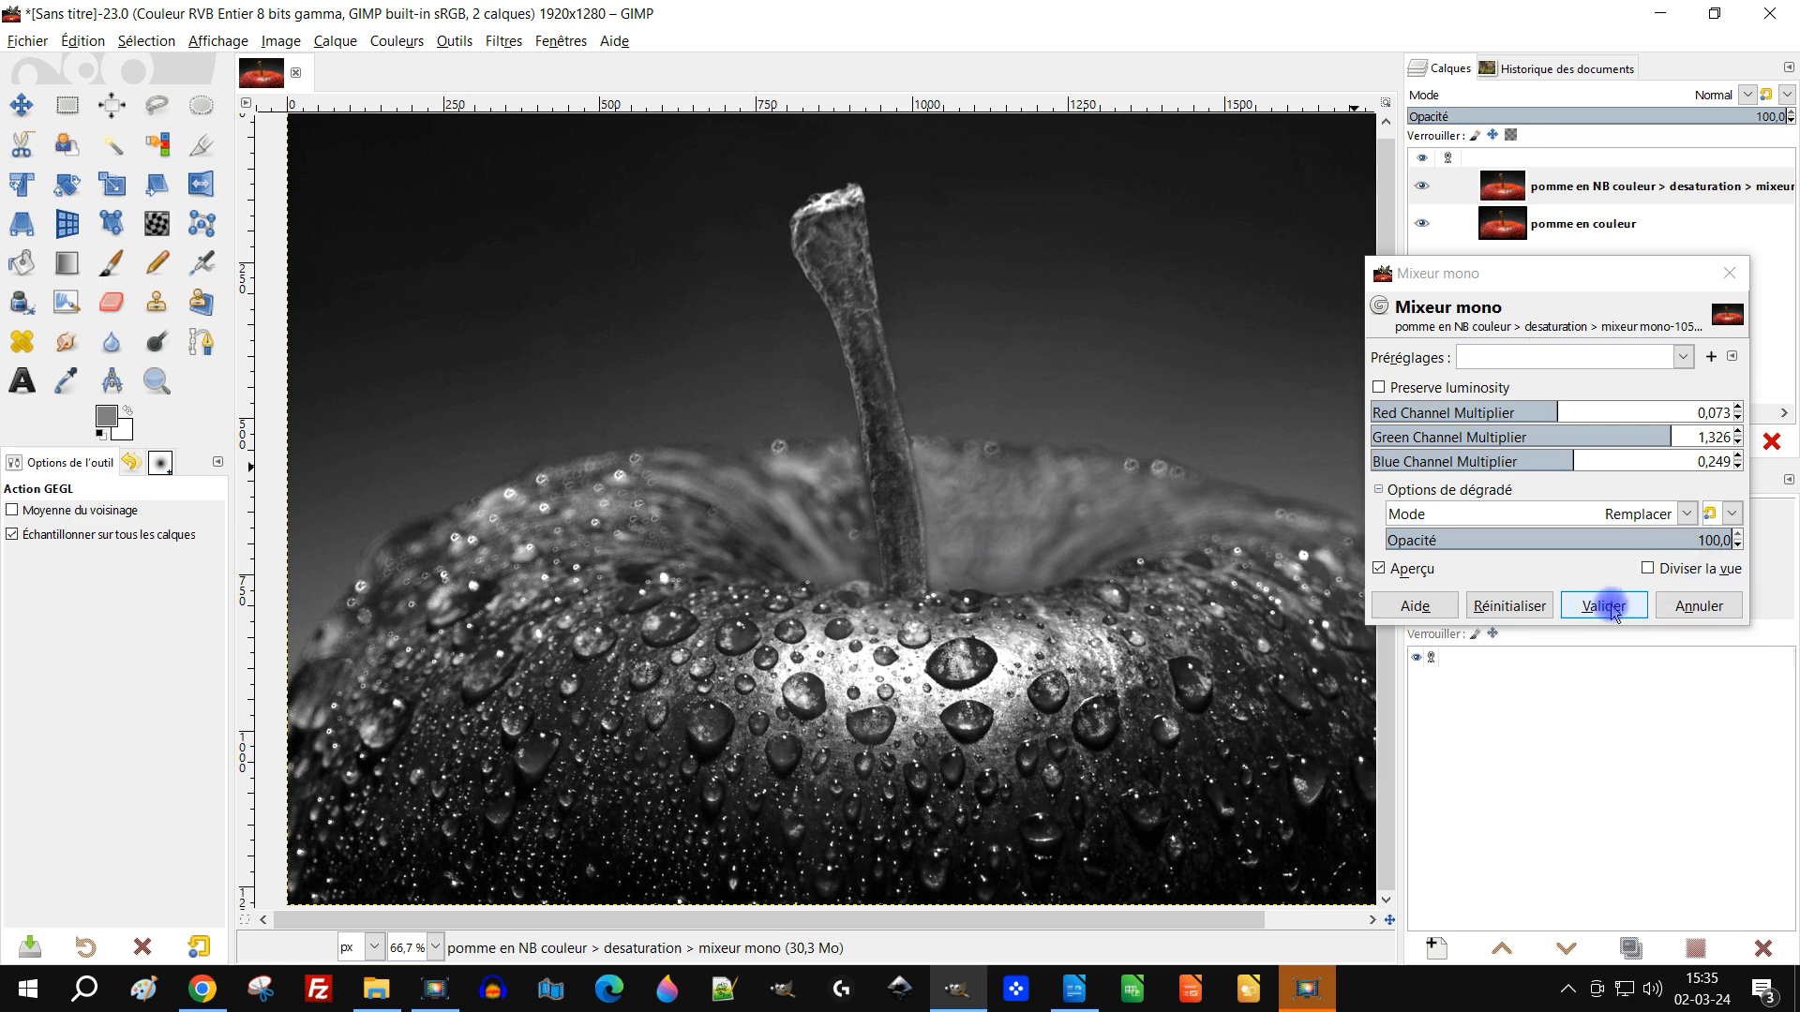
{"action": "left_click", "coordinate": [1605, 607]}
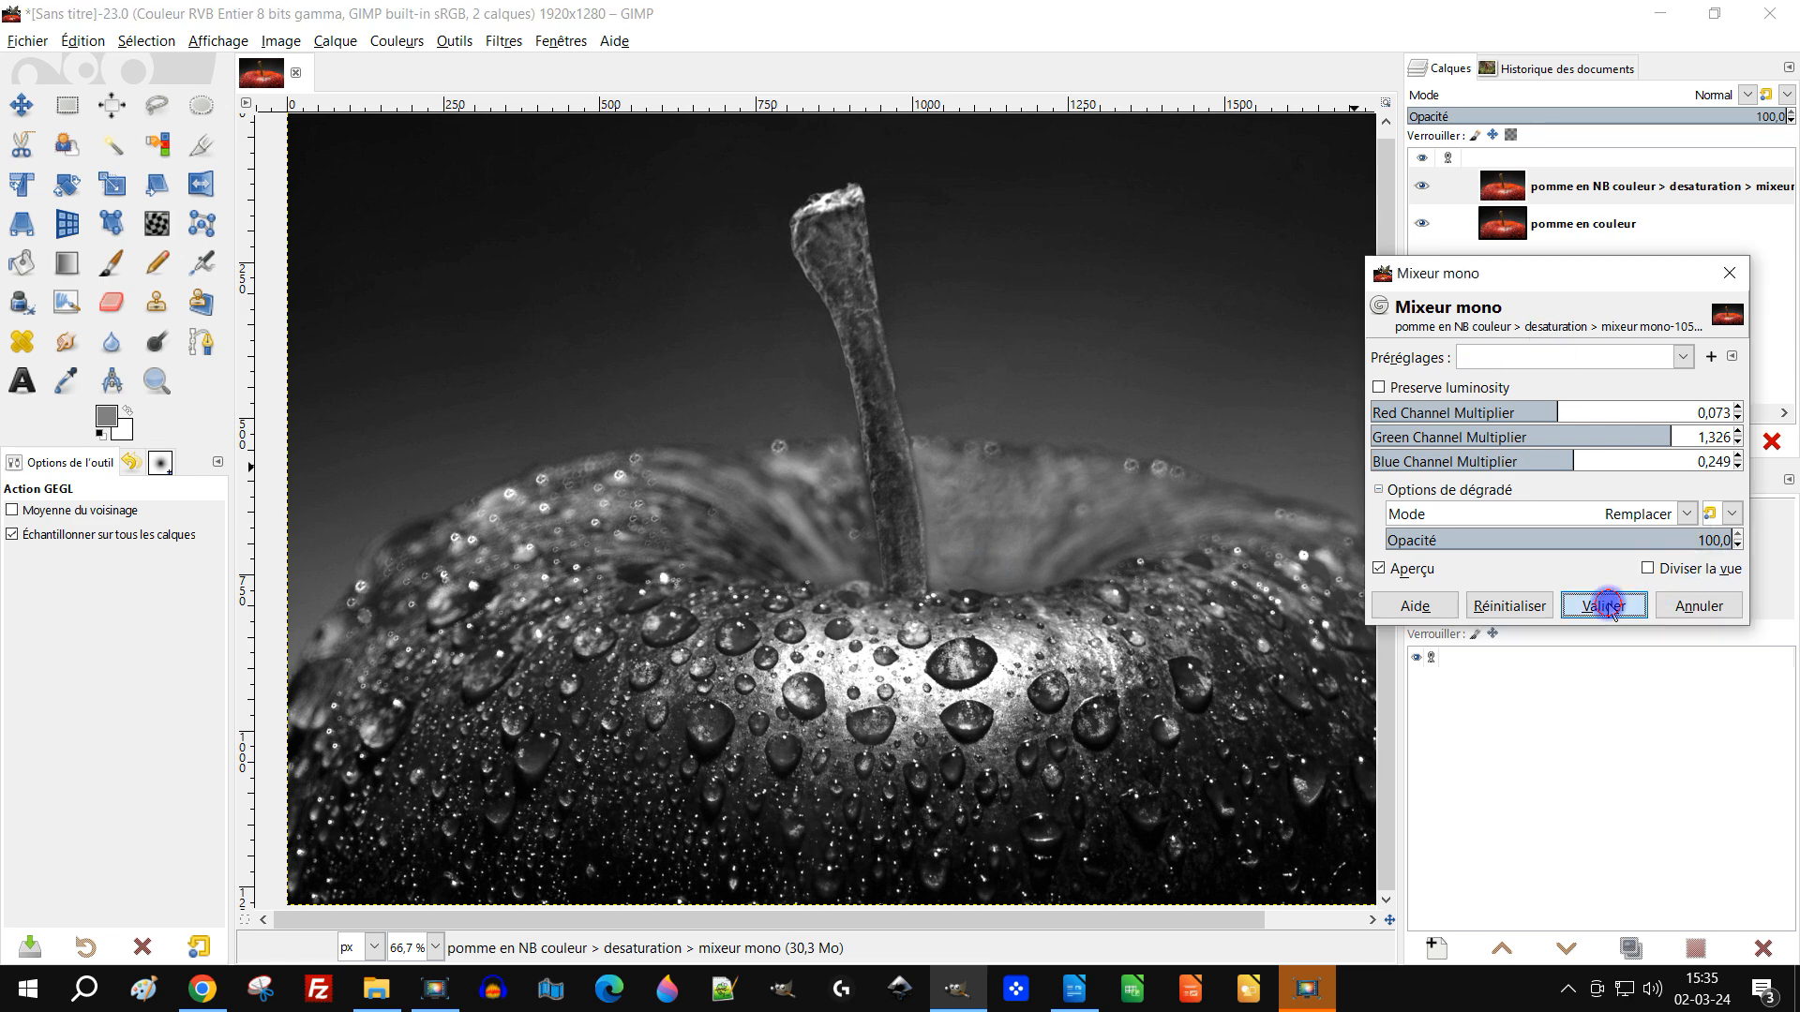
- Toggle the visibility of the black-and-white layer to compare it with the colour apple underneath
{"action": "left_click", "coordinate": [1451, 185]}
{"action": "left_click", "coordinate": [1421, 185]}
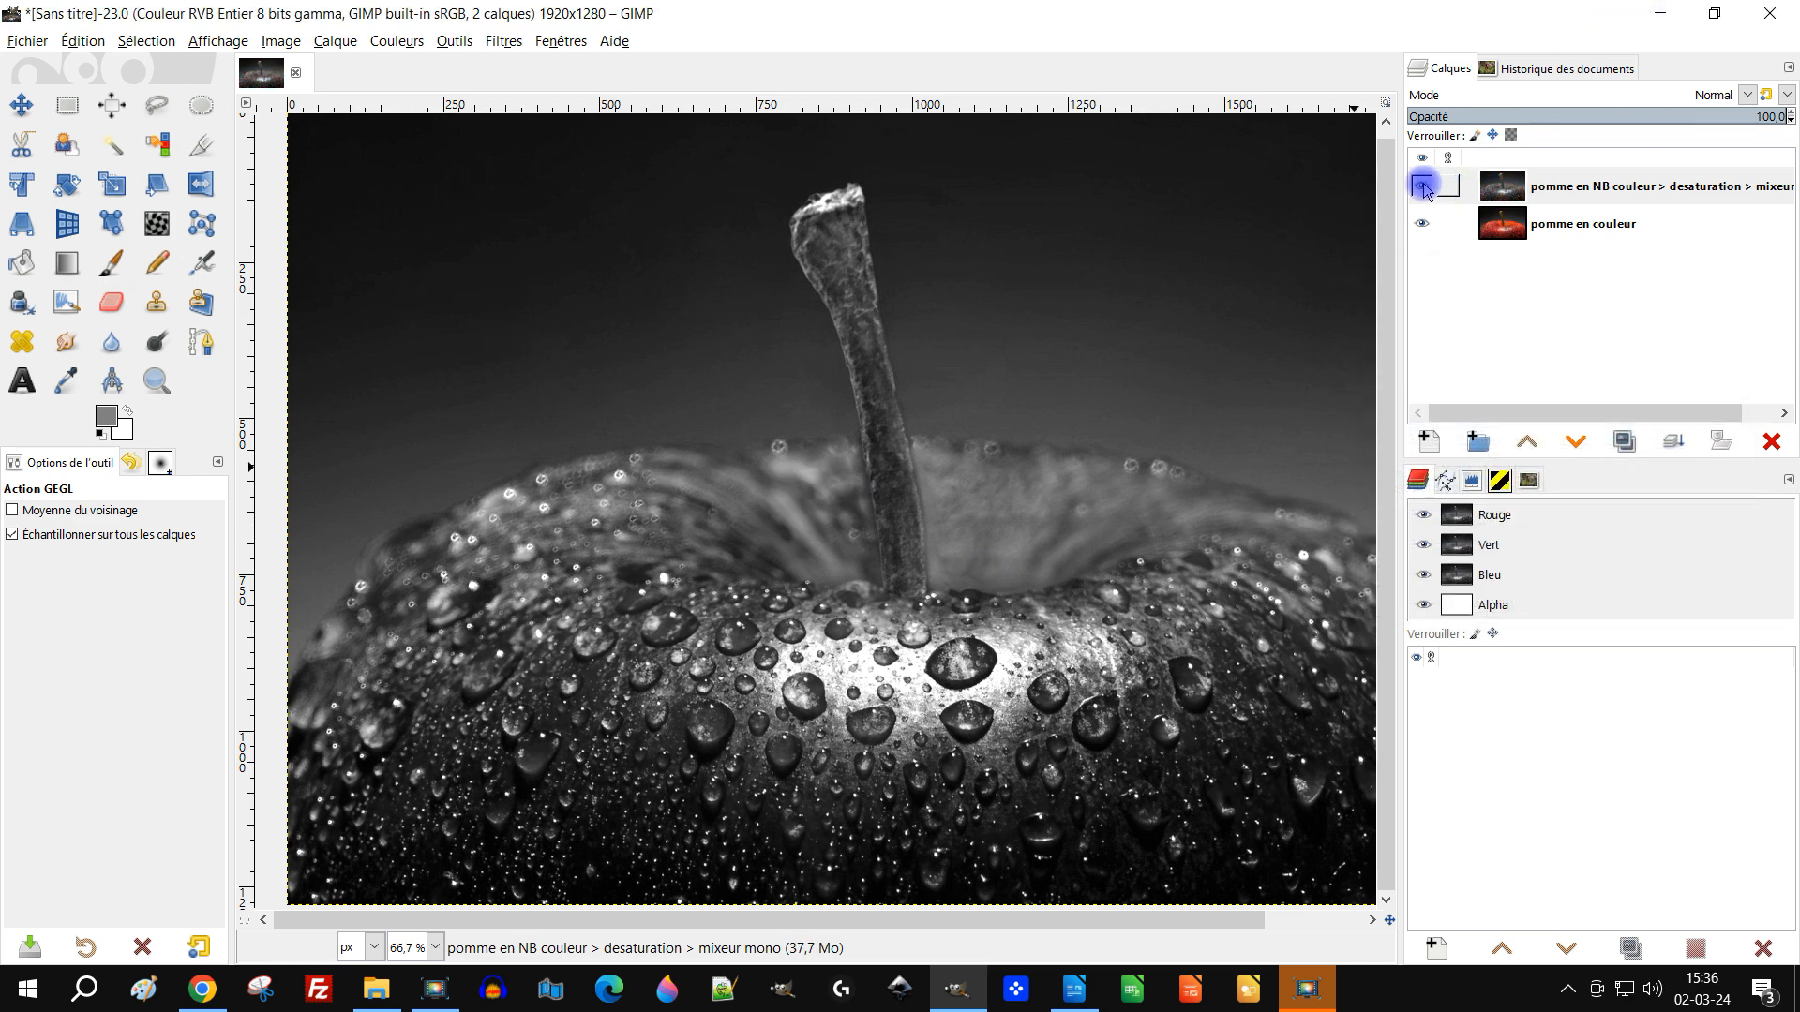
{"action": "left_click", "coordinate": [1423, 188]}
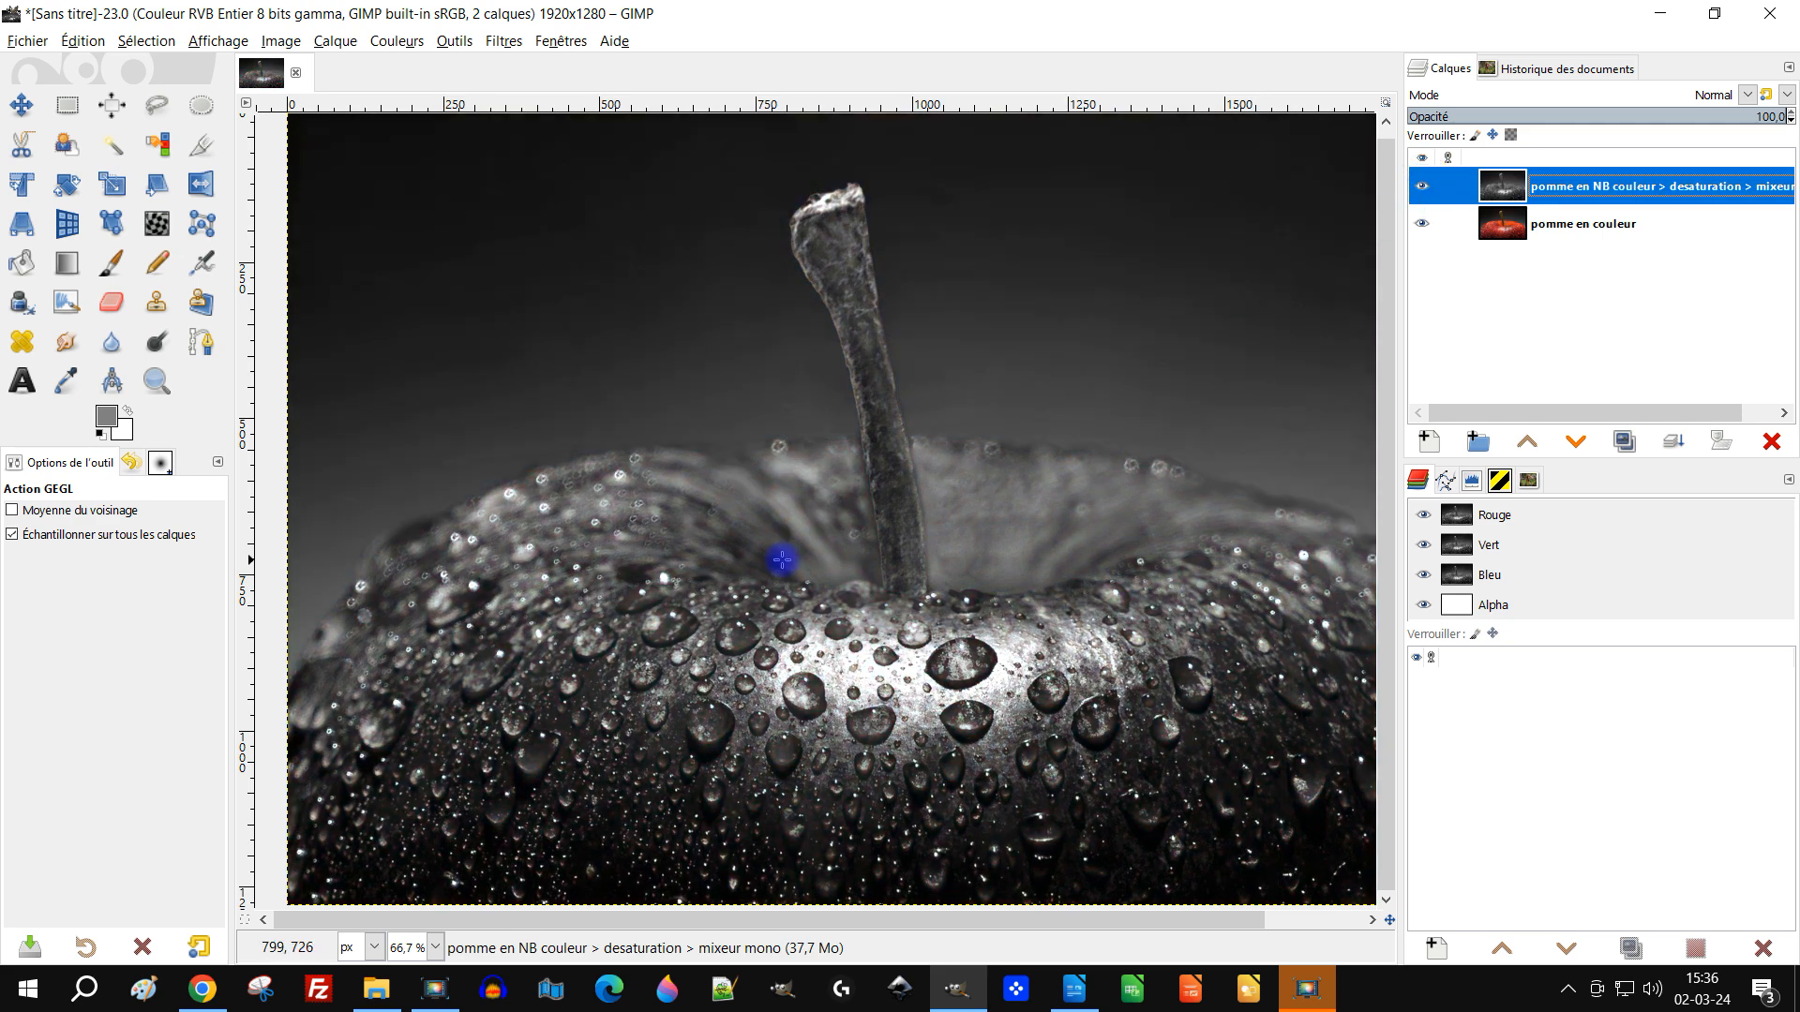
{"action": "scroll", "coordinate": [775, 539], "scroll_direction": "down", "scroll_amount": 1}
{"action": "left_click_drag", "start_coordinate": [984, 572], "coordinate": [864, 494]}
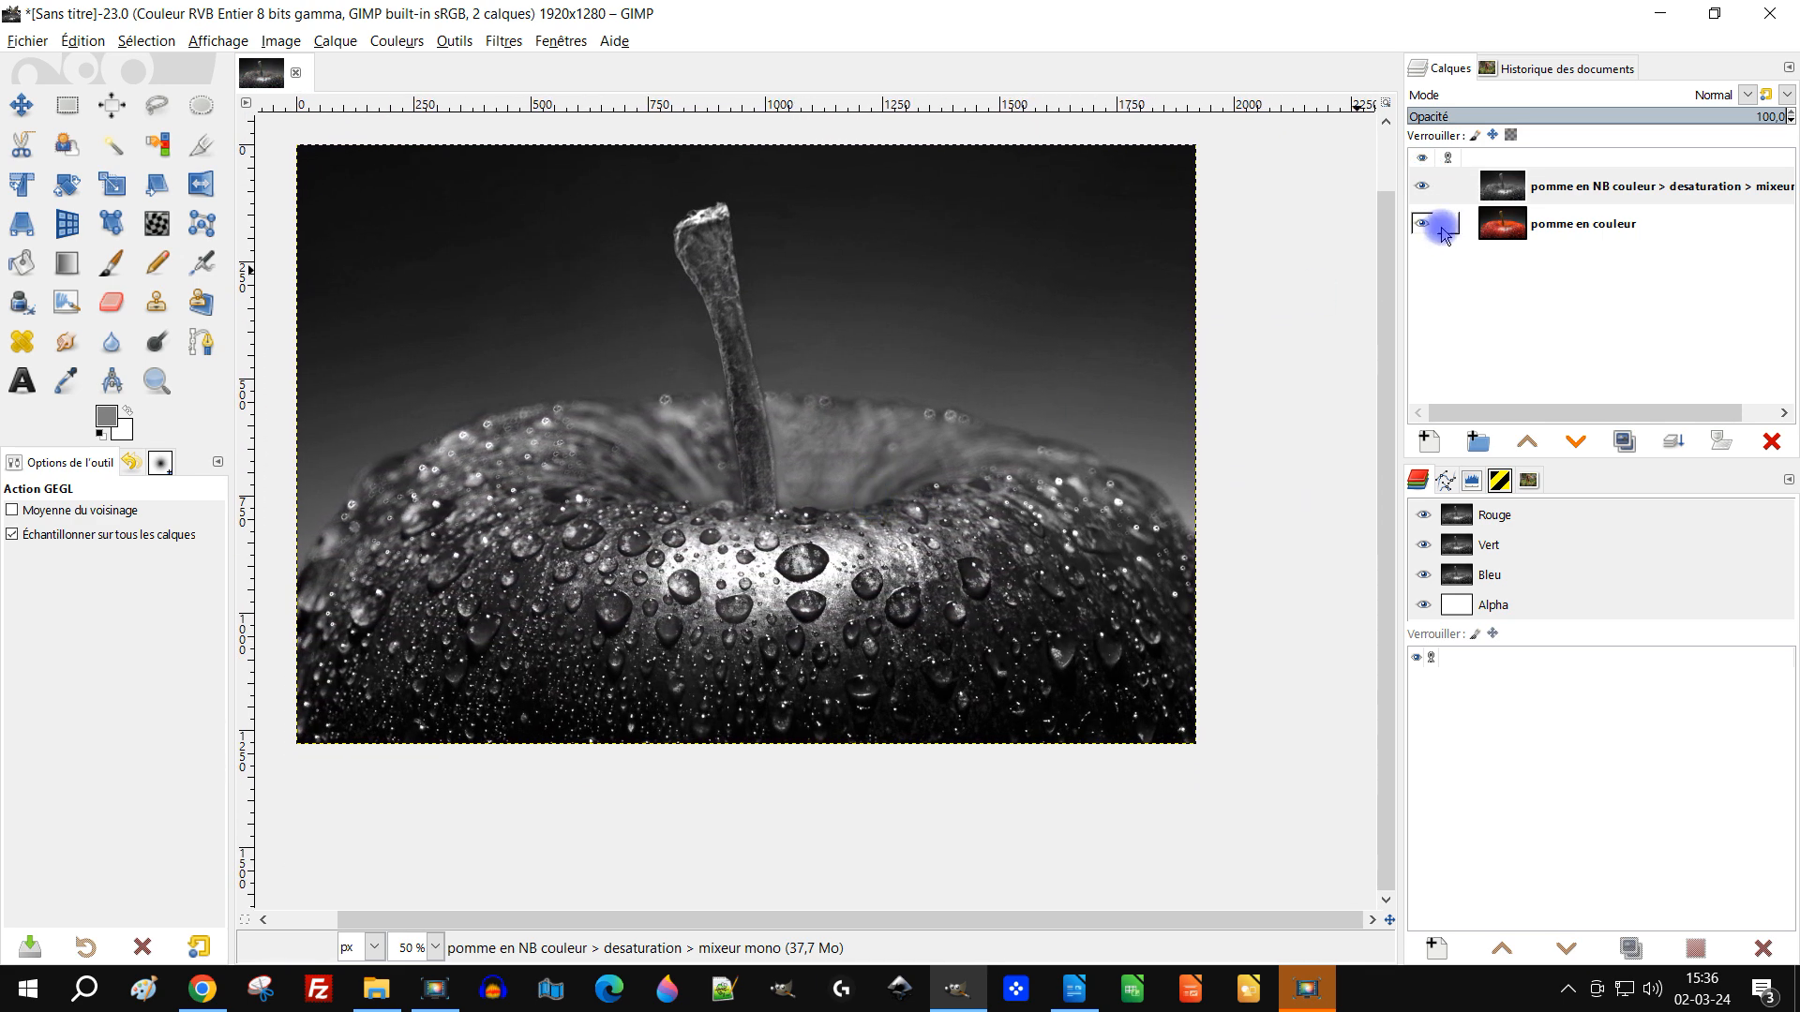
{"action": "left_click", "coordinate": [1423, 189]}
{"action": "left_click", "coordinate": [1422, 187]}
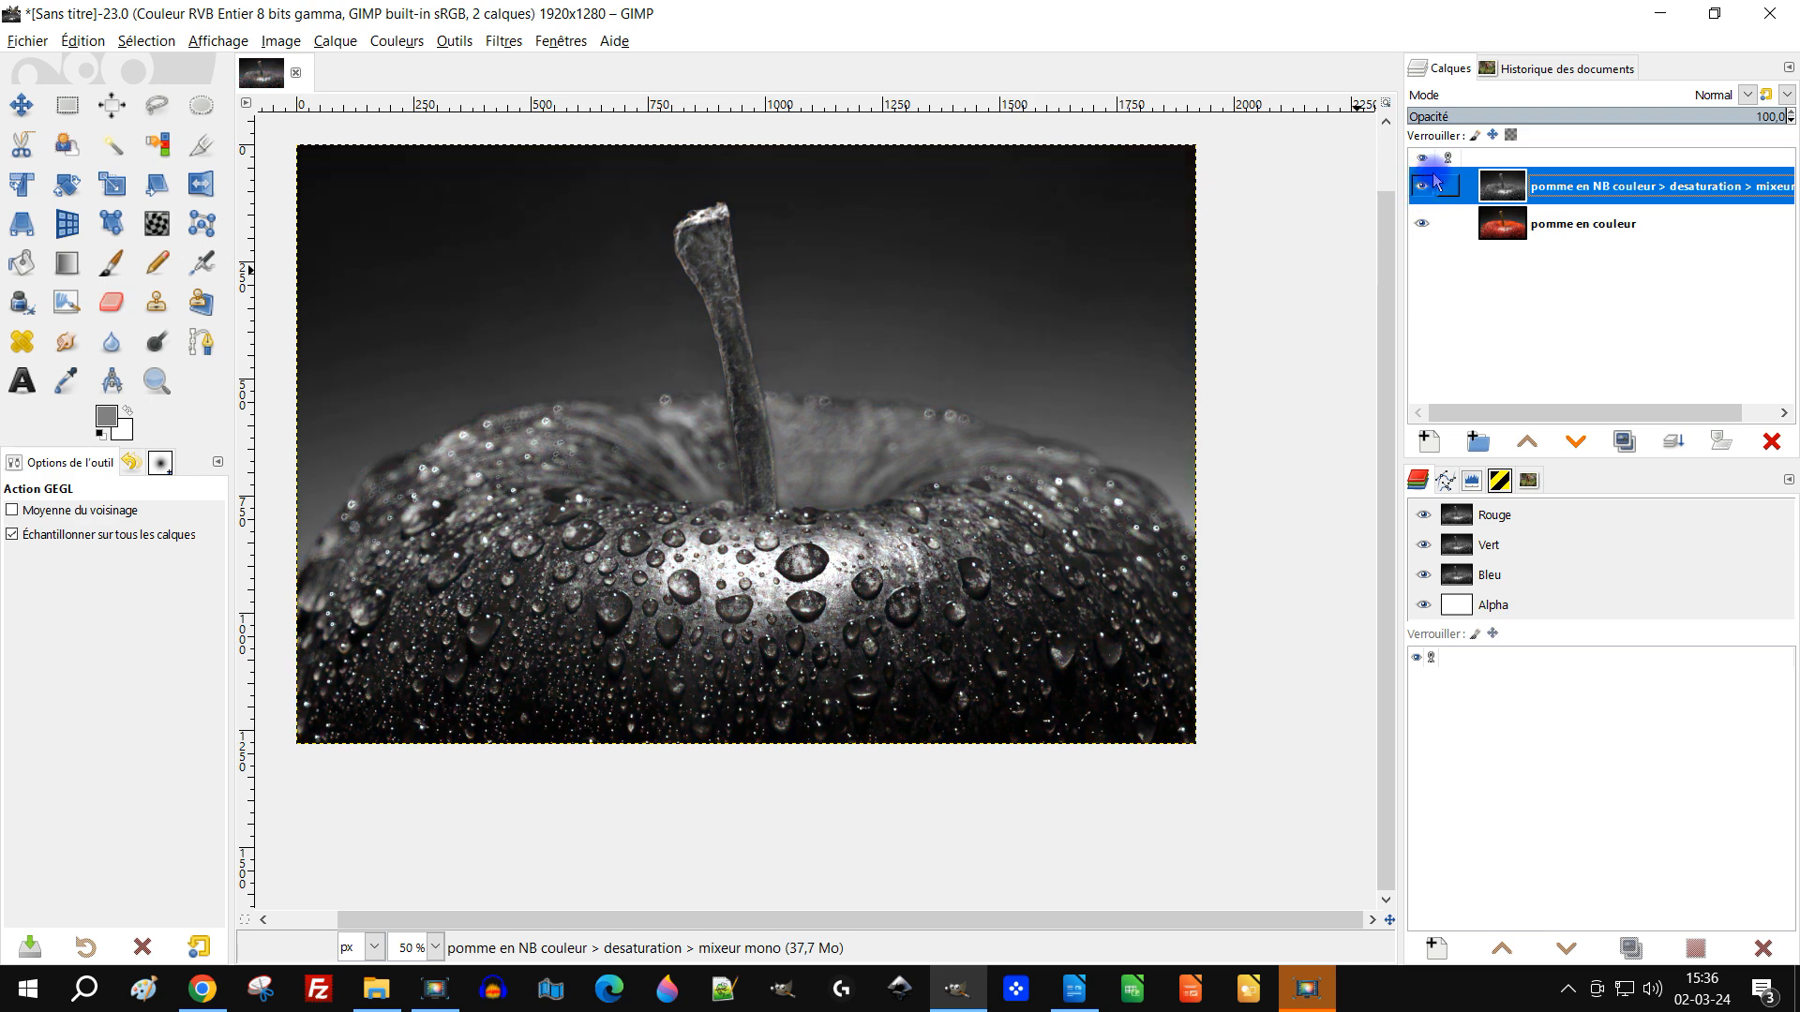
- Create a transparent layer named médaillon in Normal mode above the black-and-white layer
{"action": "left_click", "coordinate": [1515, 190]}
{"action": "left_click", "coordinate": [1429, 440]}
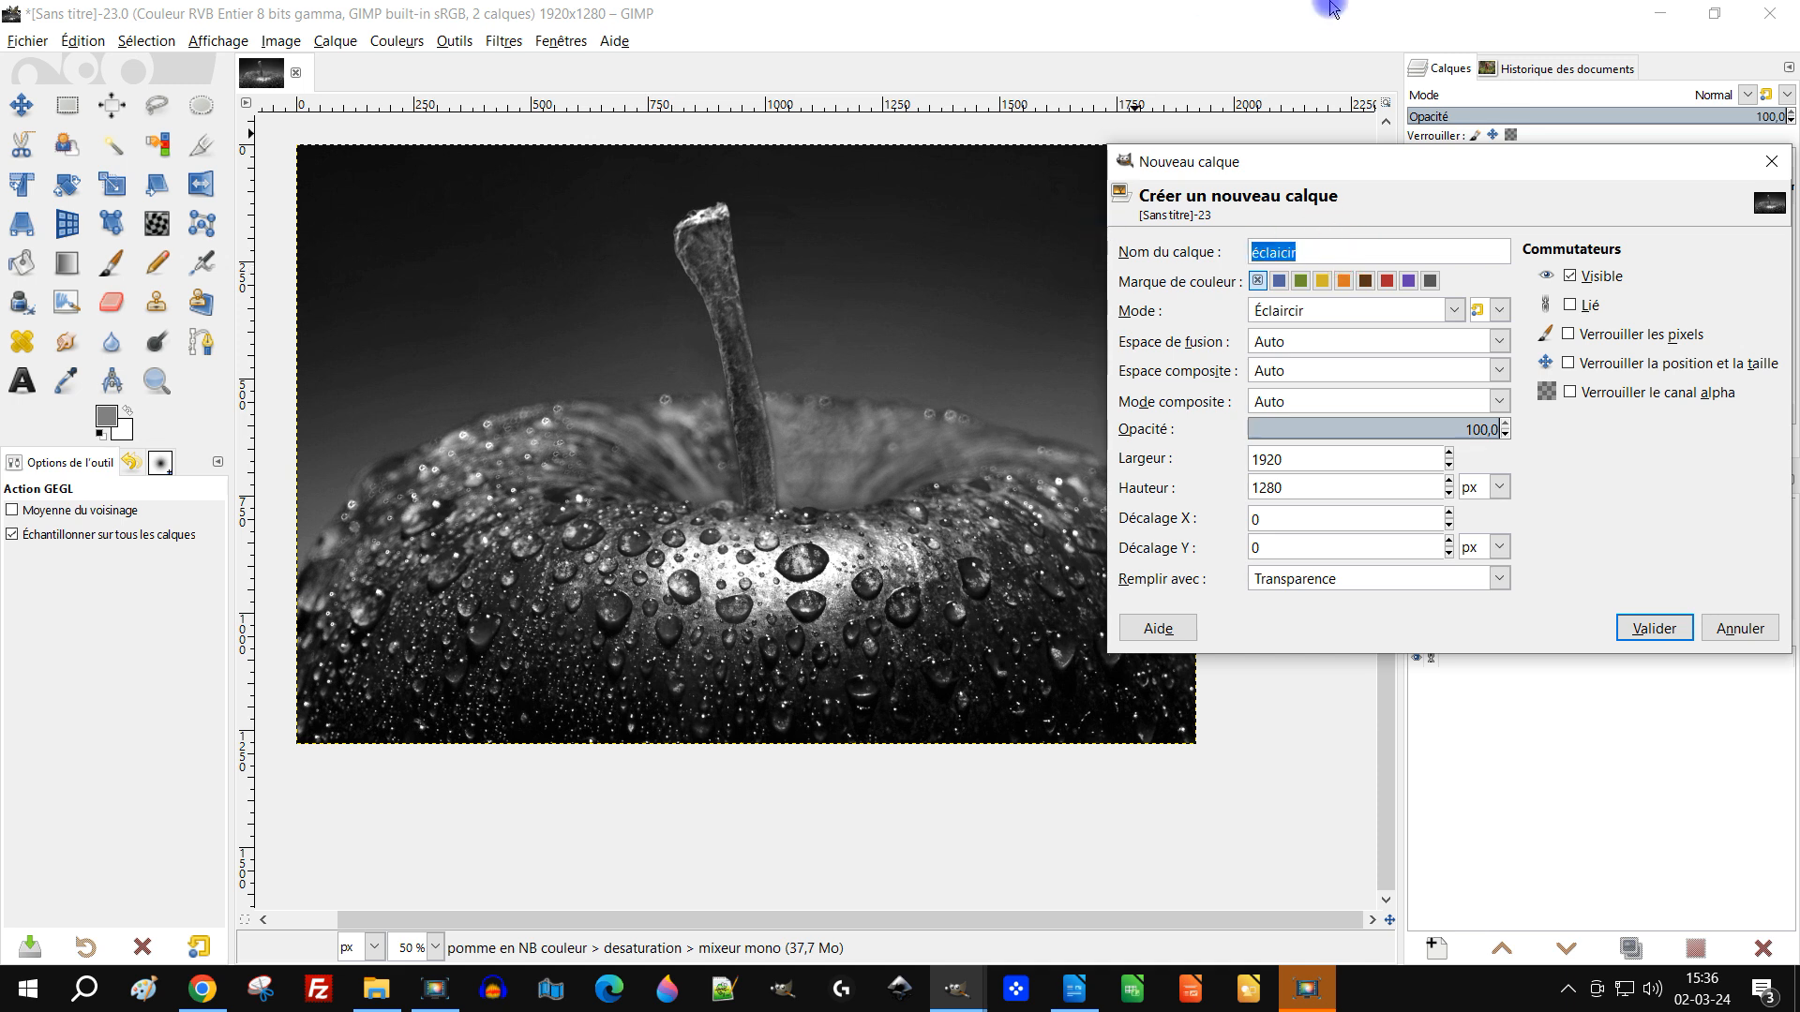
{"action": "type", "text": "médaillon"}
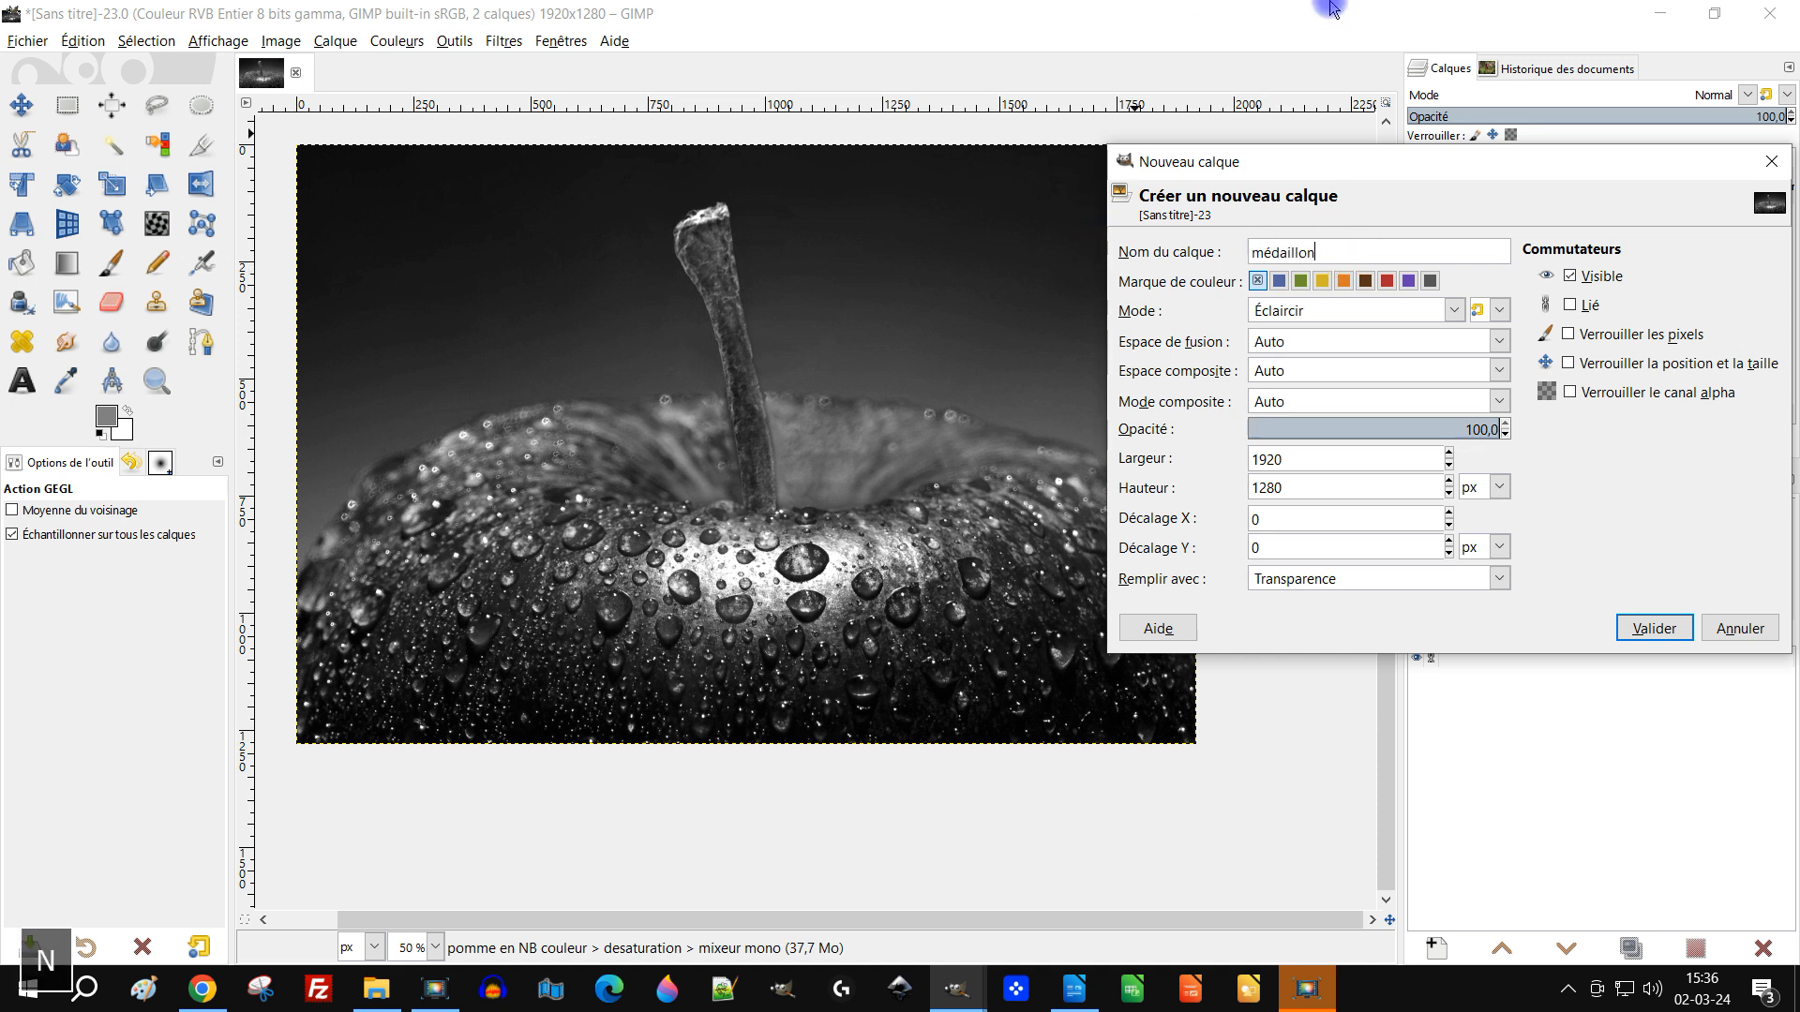
{"action": "key", "text": "Tab"}
{"action": "left_click", "coordinate": [1267, 311]}
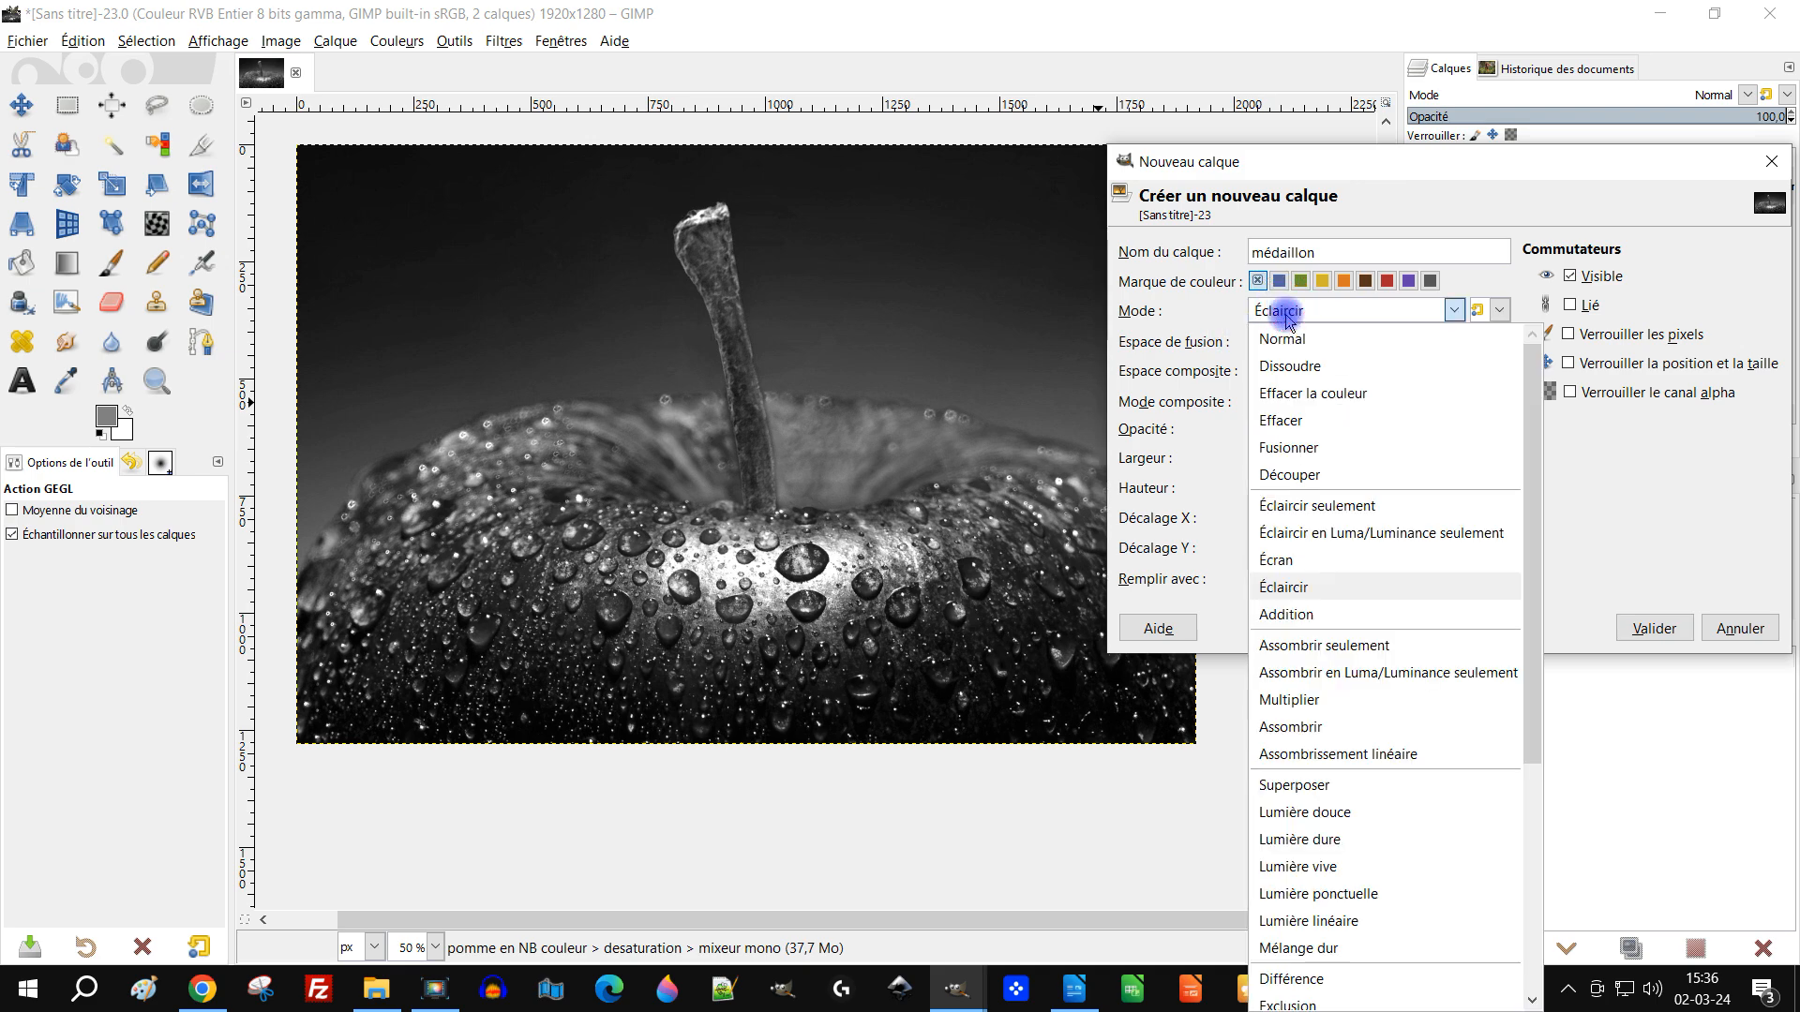
{"action": "left_click", "coordinate": [1267, 320]}
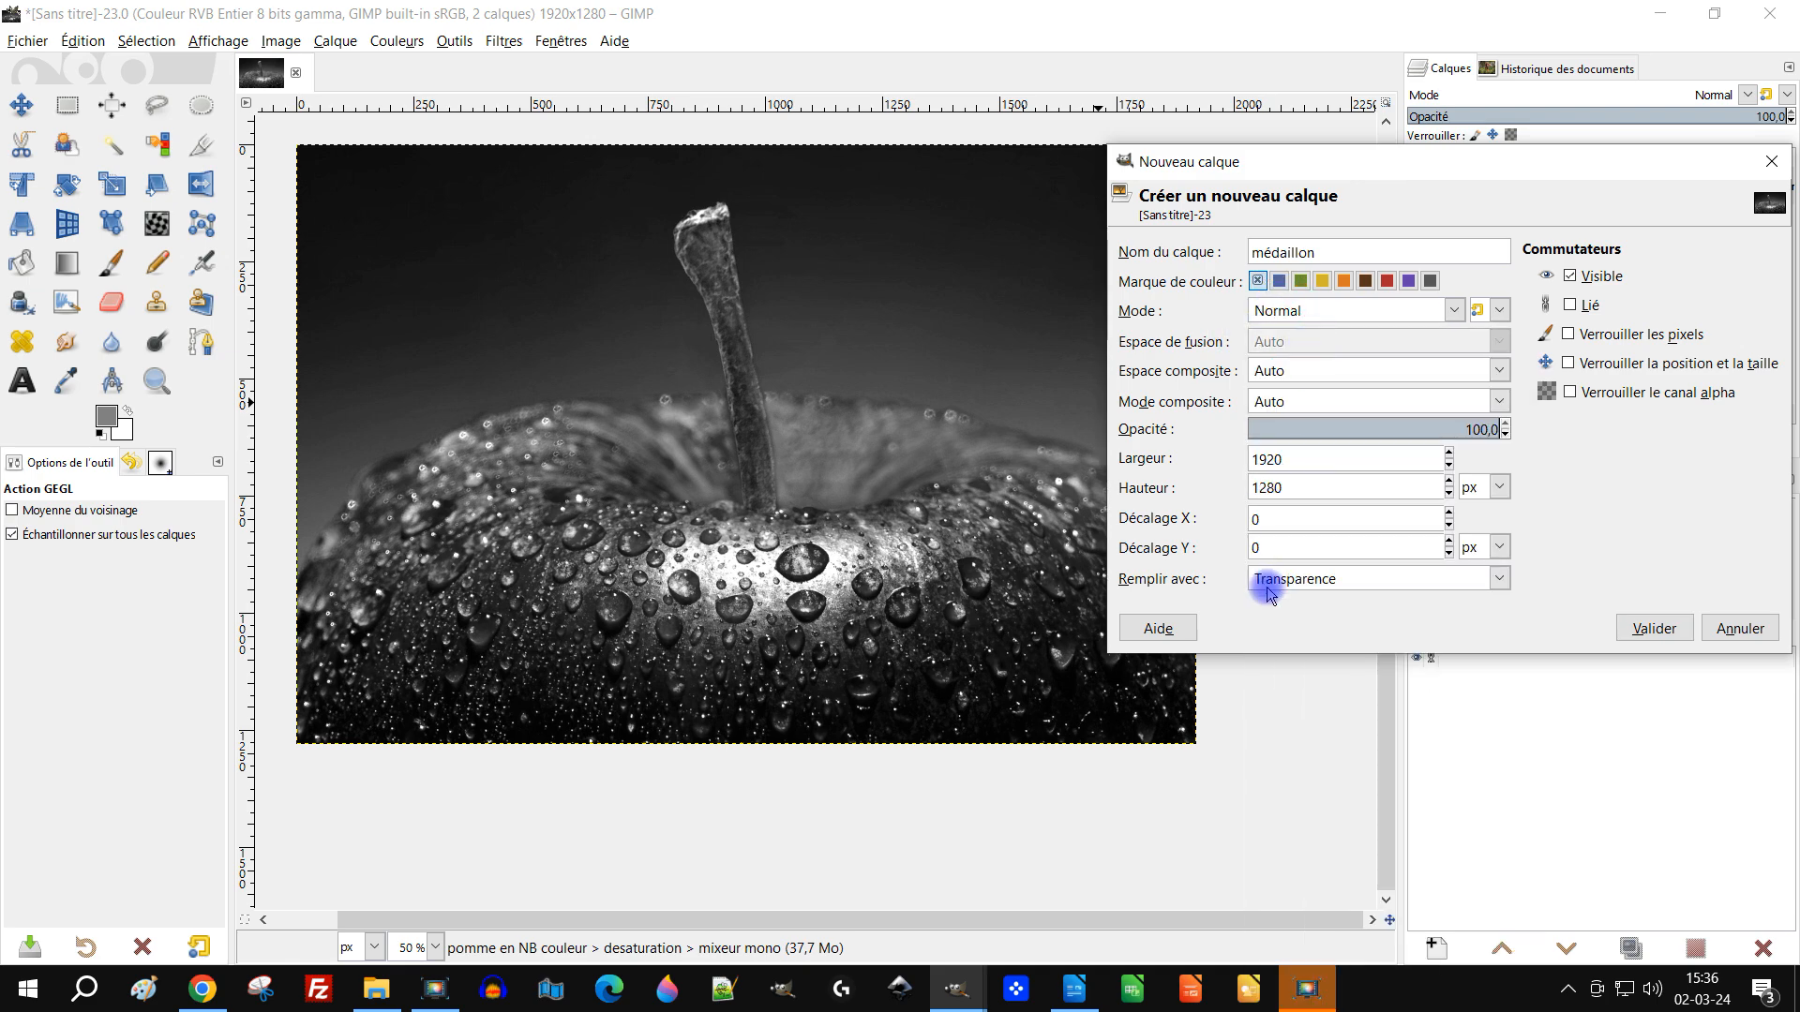
{"action": "left_click", "coordinate": [1656, 629]}
- Start the Médaillon filter on the médaillon layer and set its vignette shape to Horizontal
{"action": "left_click", "coordinate": [501, 42]}
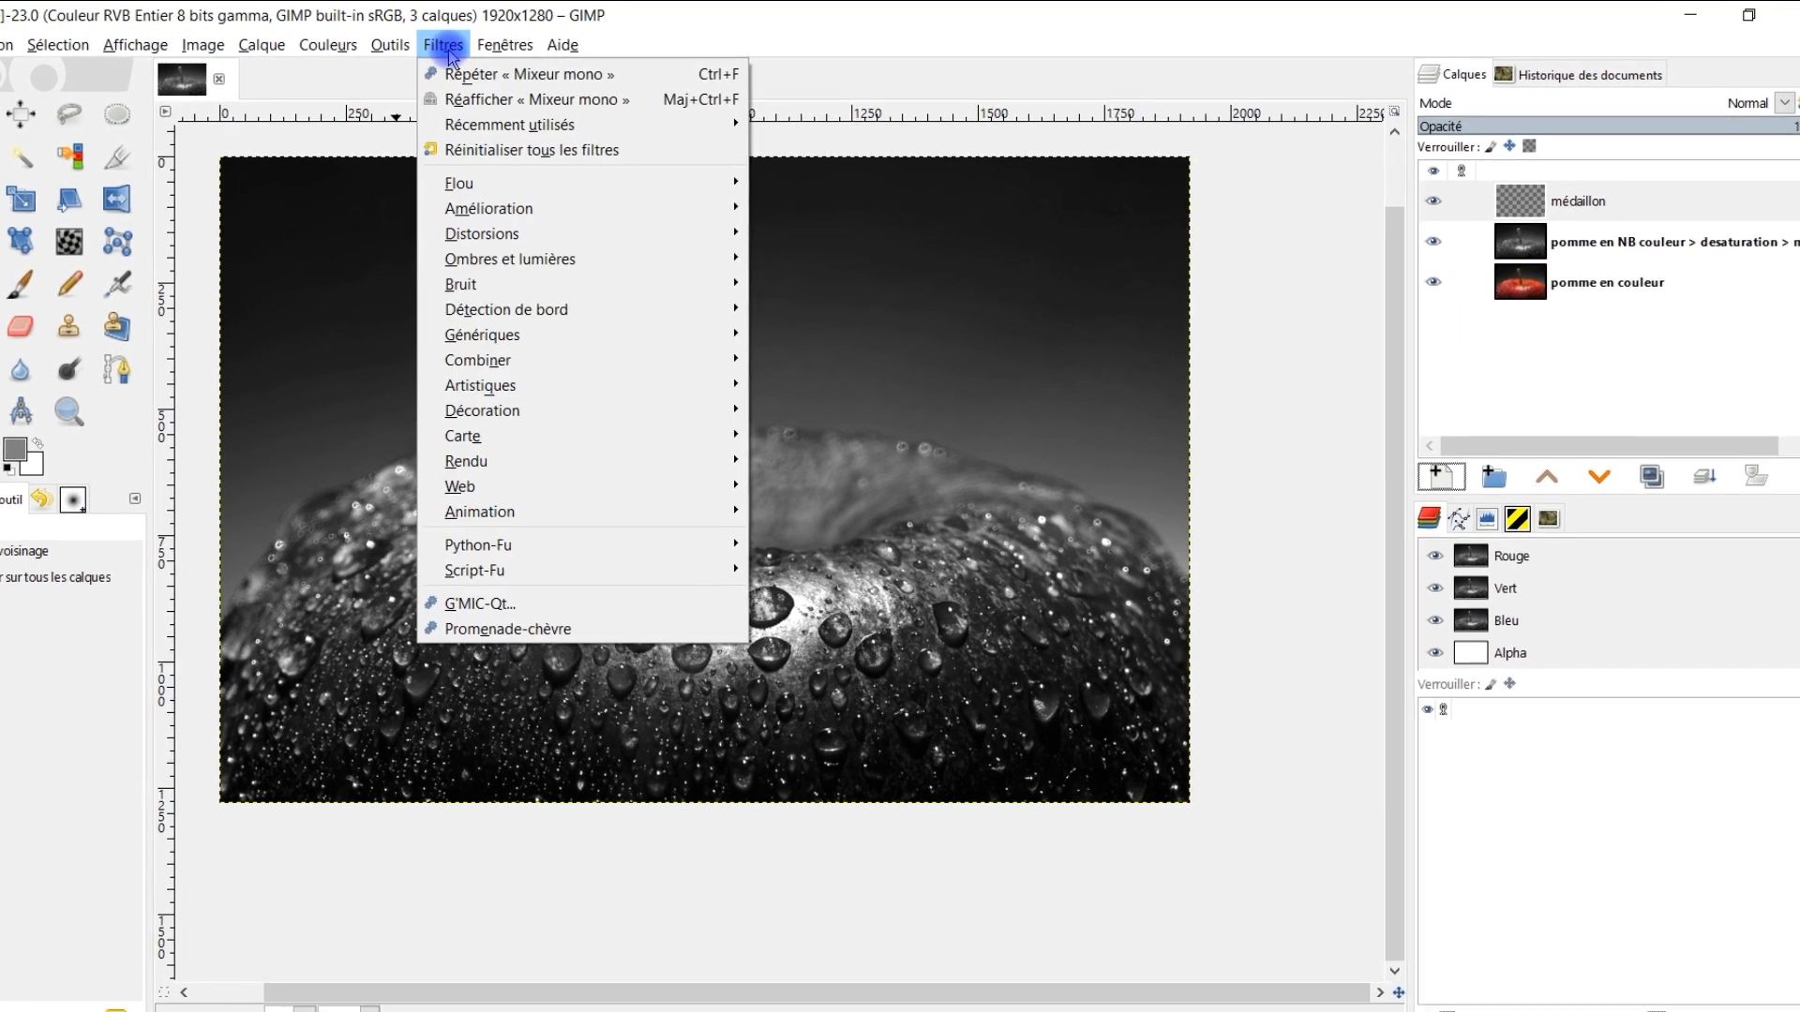
{"action": "mouse_move", "coordinate": [604, 238]}
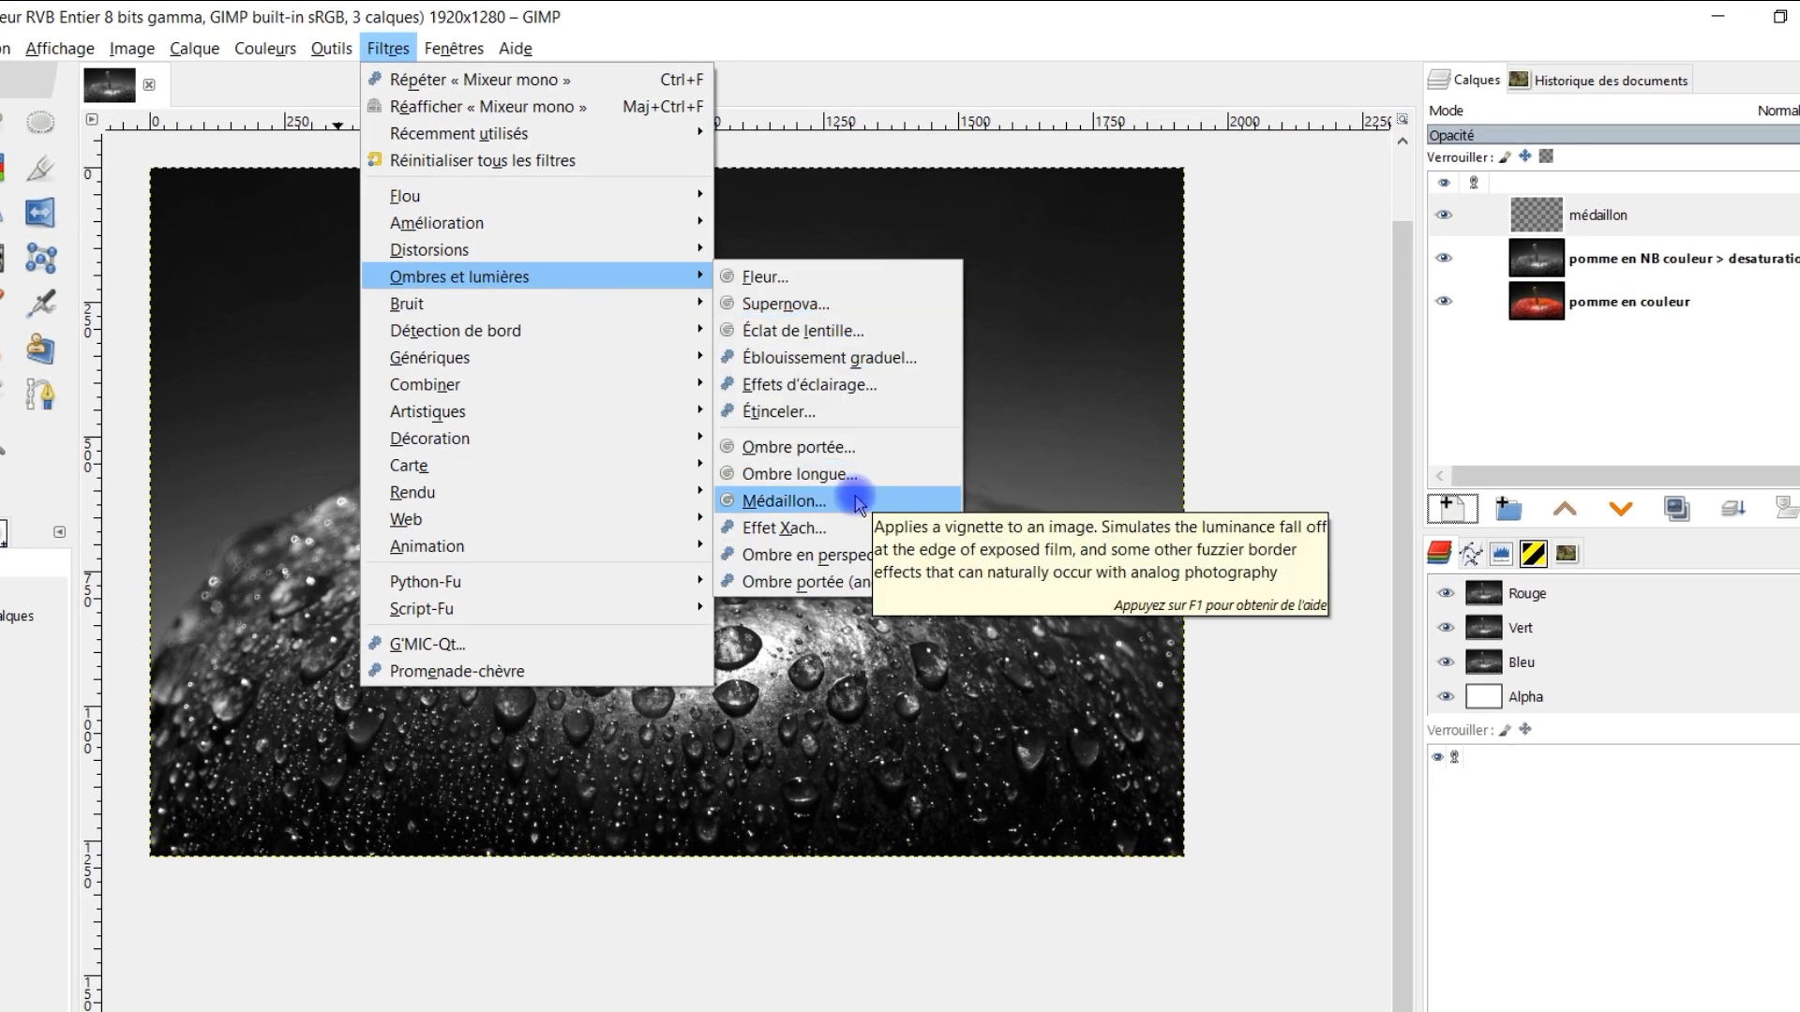
{"action": "left_click", "coordinate": [857, 502]}
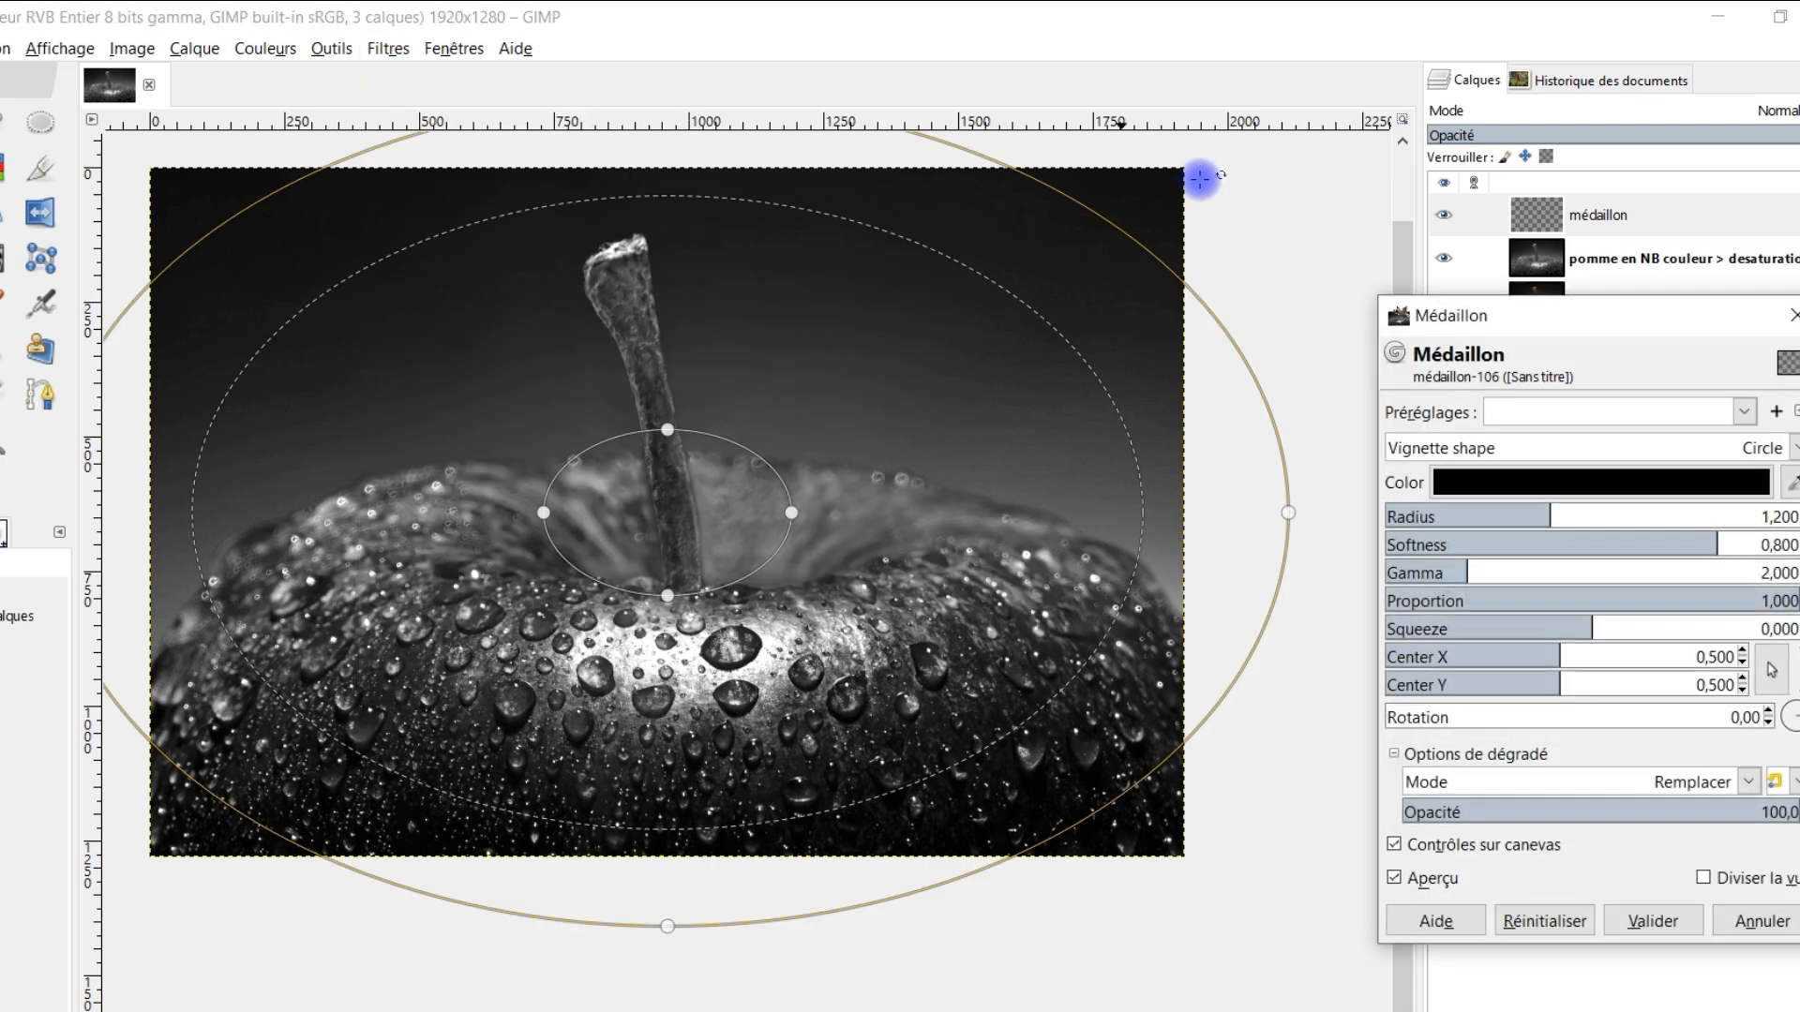
{"action": "left_click", "coordinate": [1563, 450]}
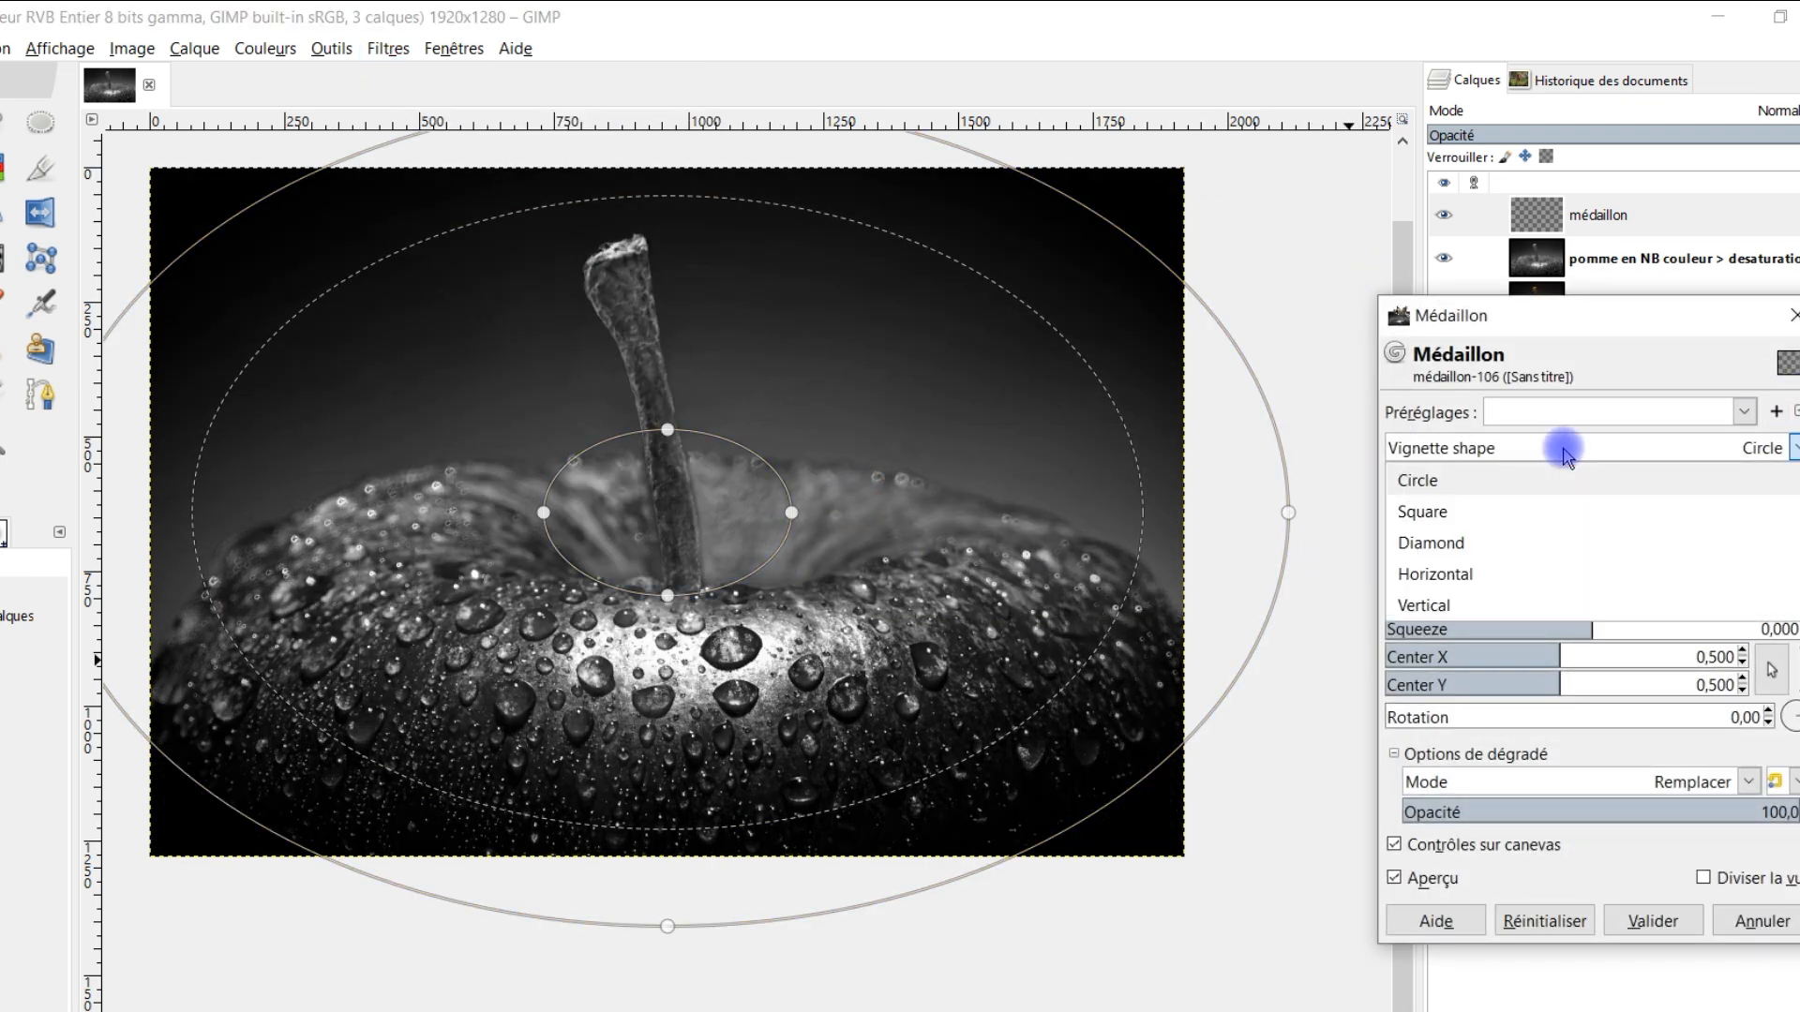
{"action": "left_click", "coordinate": [1492, 570]}
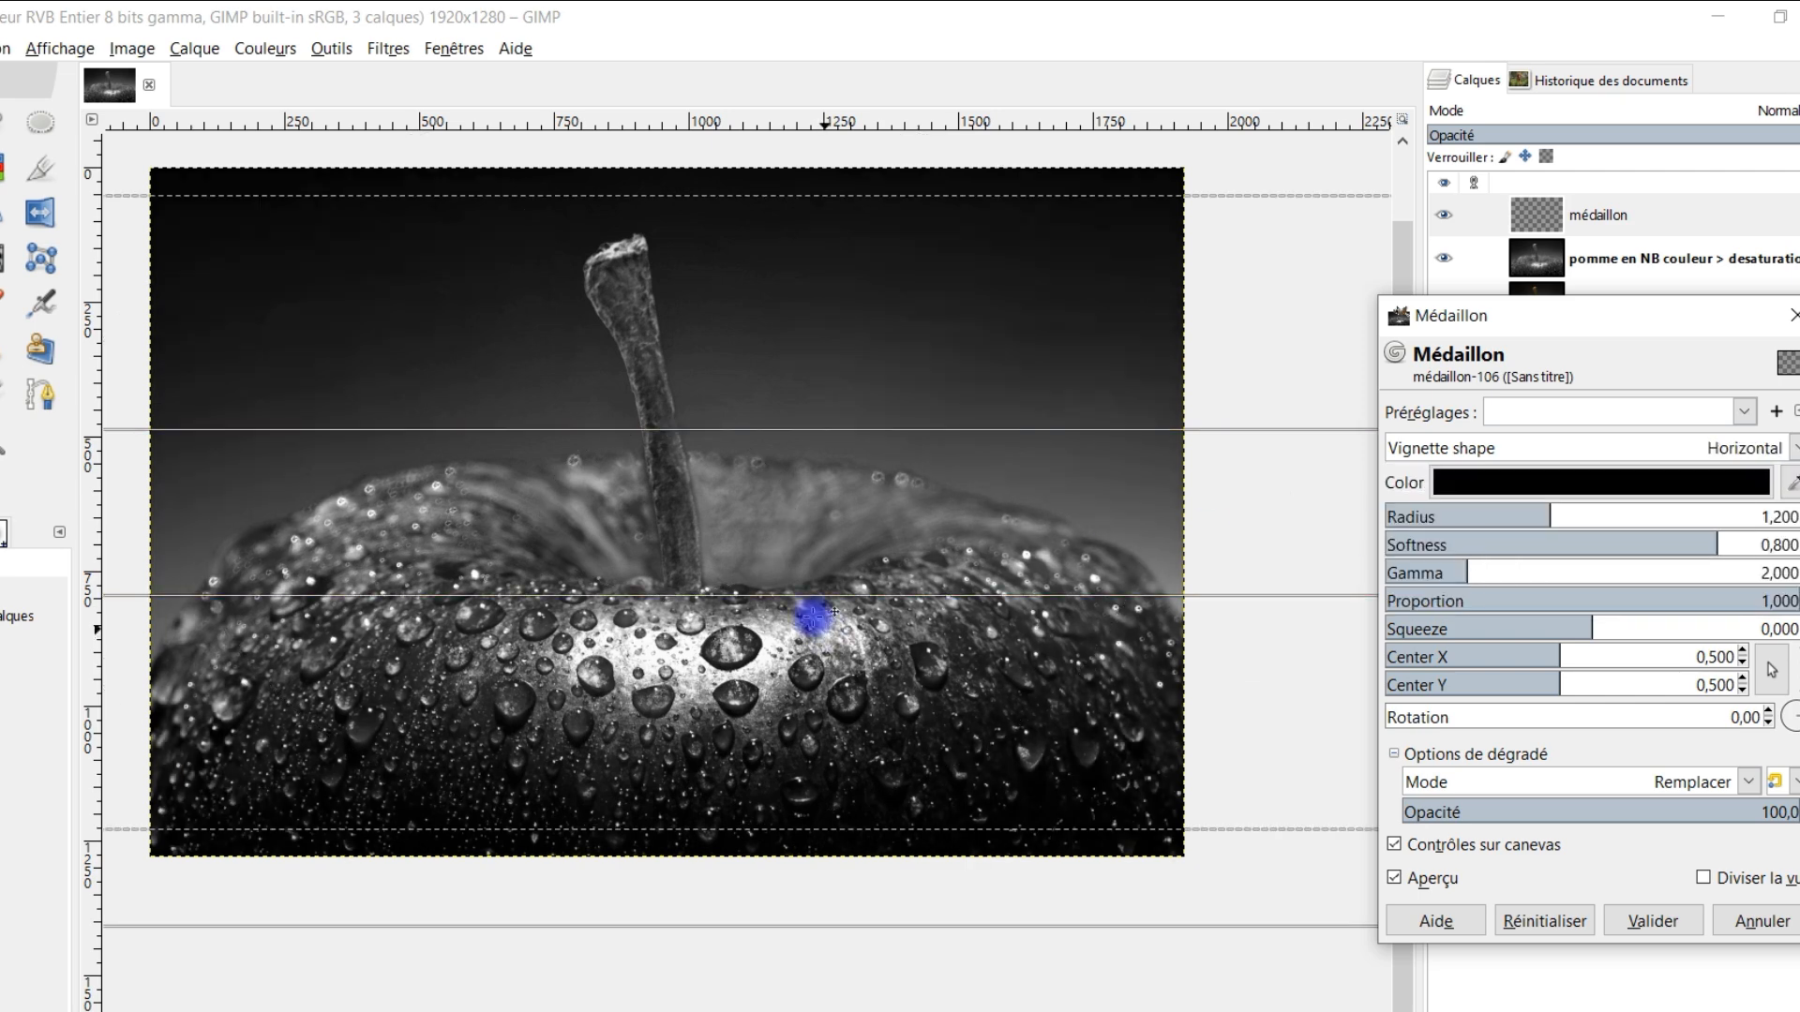
- Lower the vignette's Softness, set its Radius to 0,940, and apply the Médaillon filter
{"action": "left_click_drag", "start_coordinate": [721, 534], "coordinate": [761, 548]}
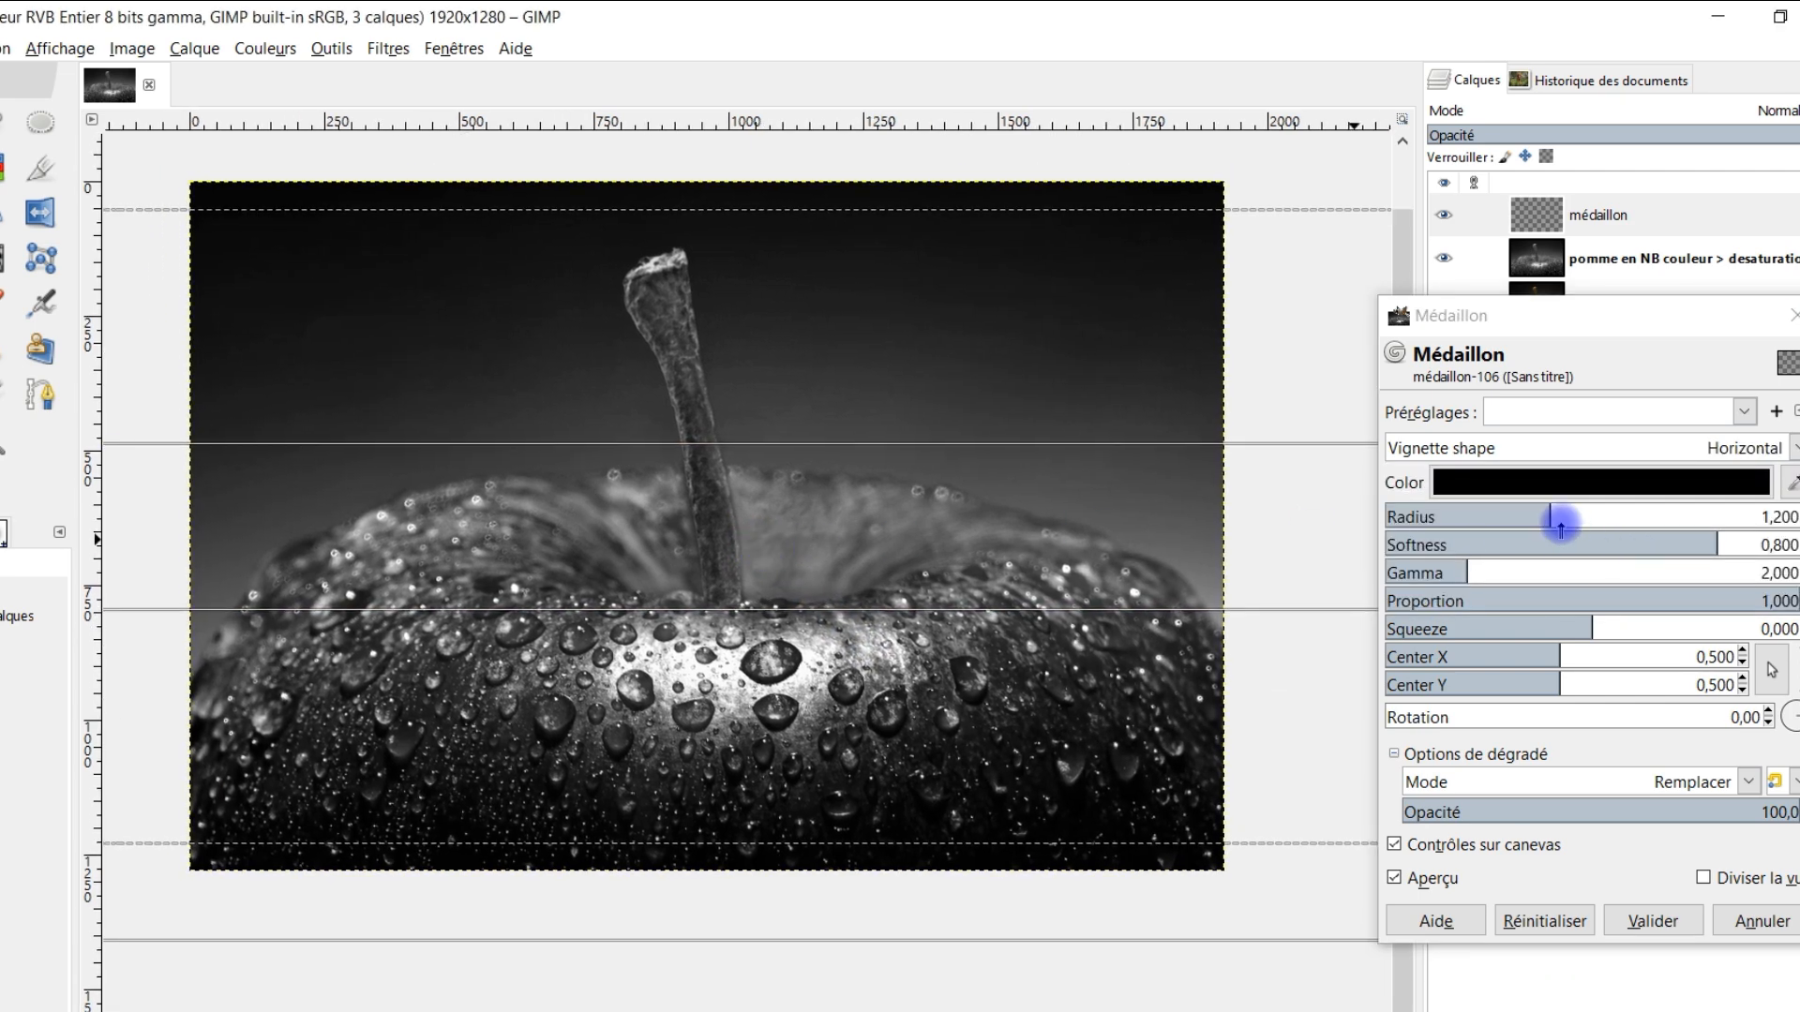
{"action": "left_click_drag", "start_coordinate": [1549, 514], "coordinate": [1526, 511]}
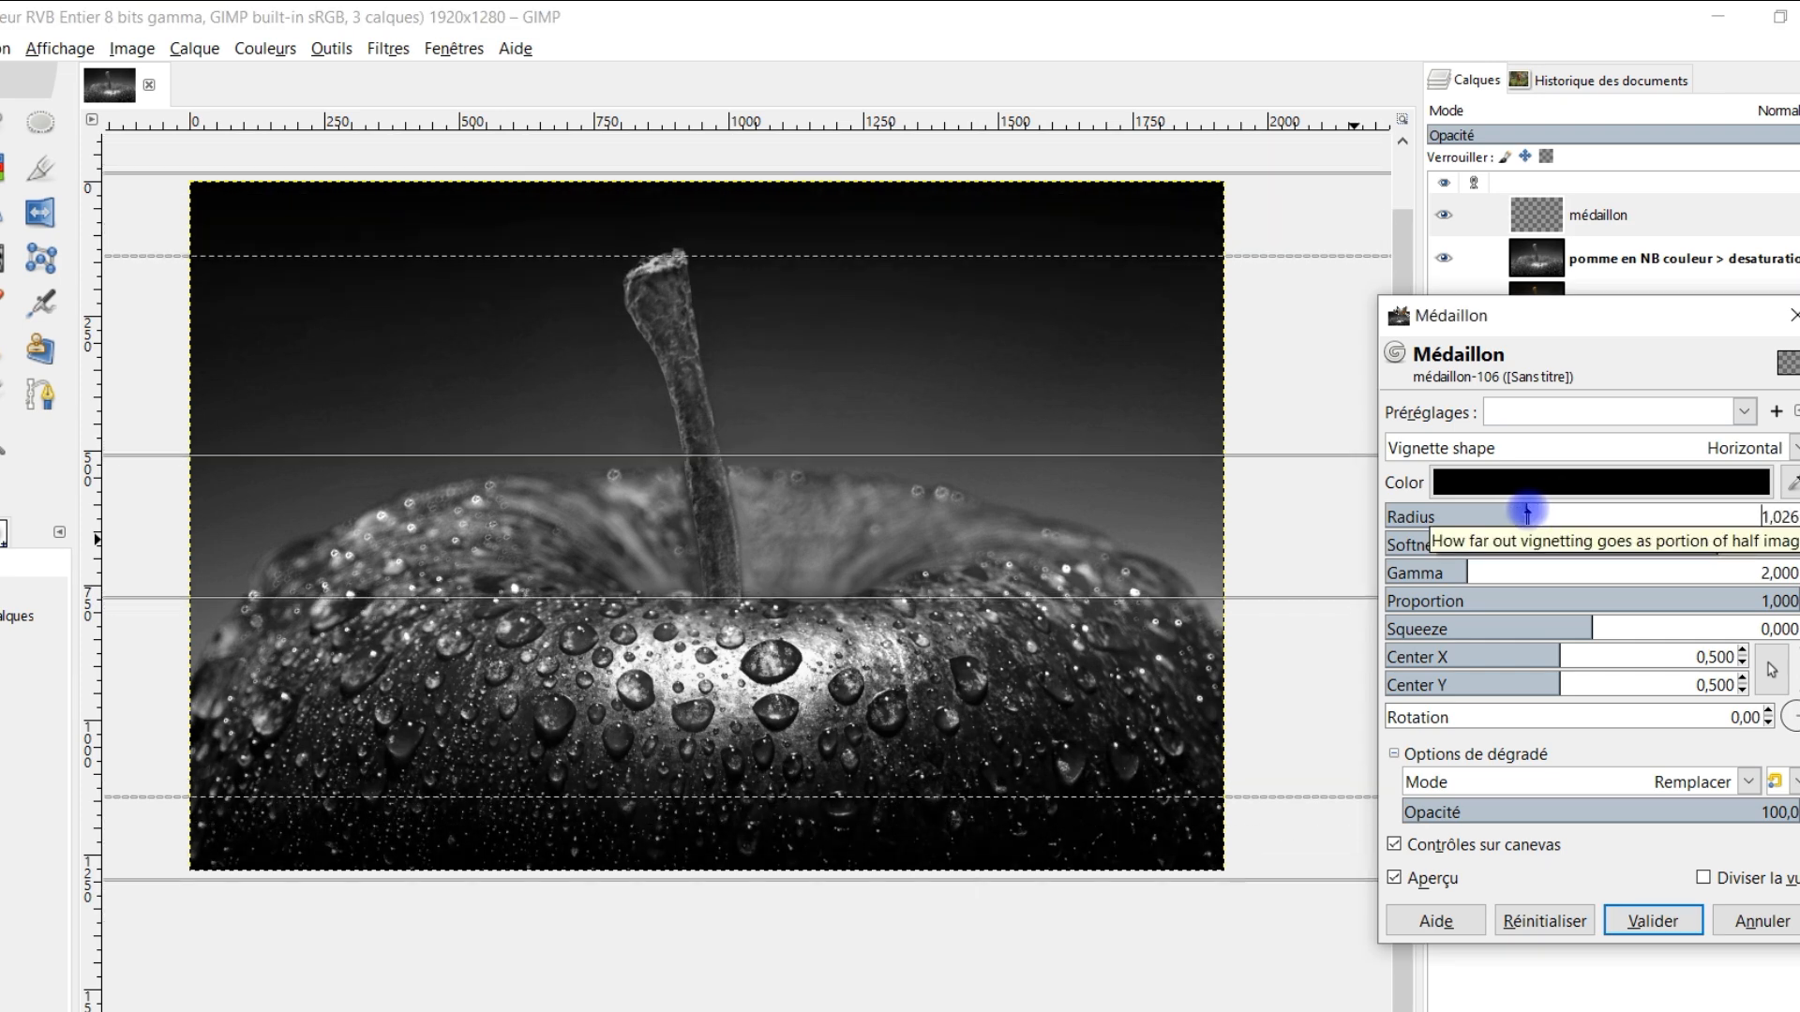
{"action": "left_click_drag", "start_coordinate": [1706, 541], "coordinate": [1515, 514]}
{"action": "left_click", "coordinate": [1549, 514]}
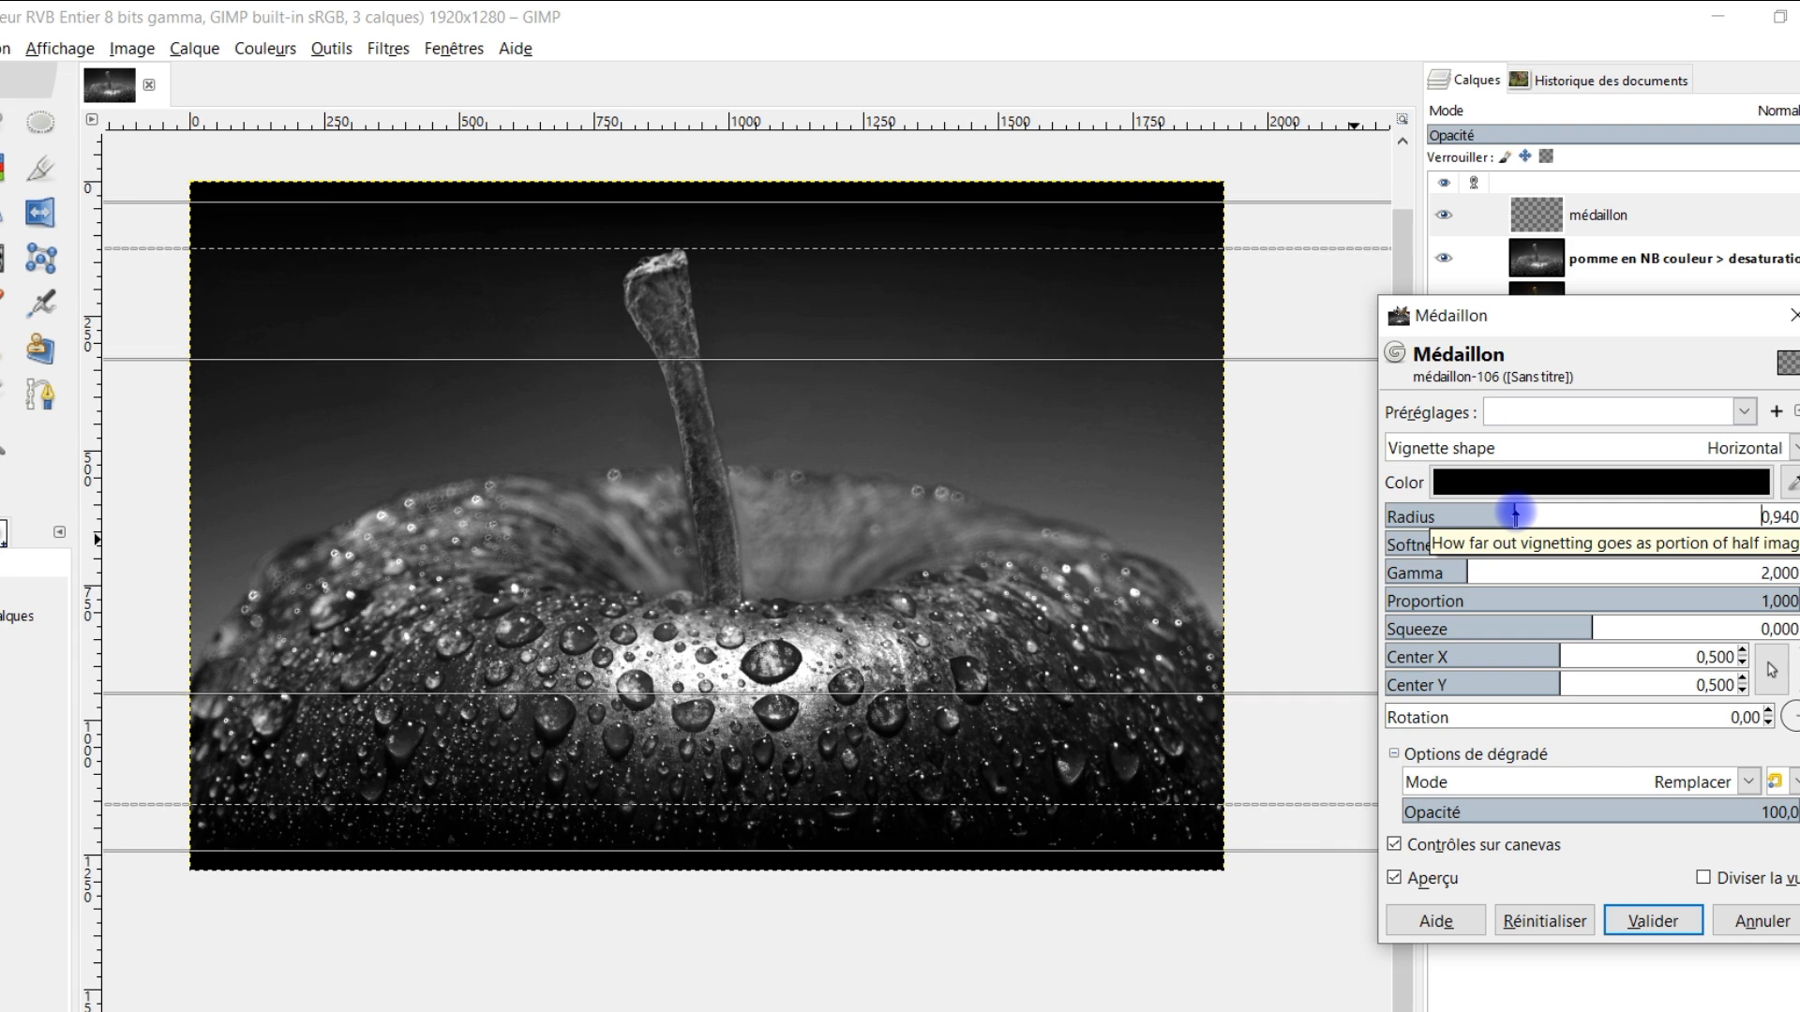
{"action": "left_click", "coordinate": [1652, 920]}
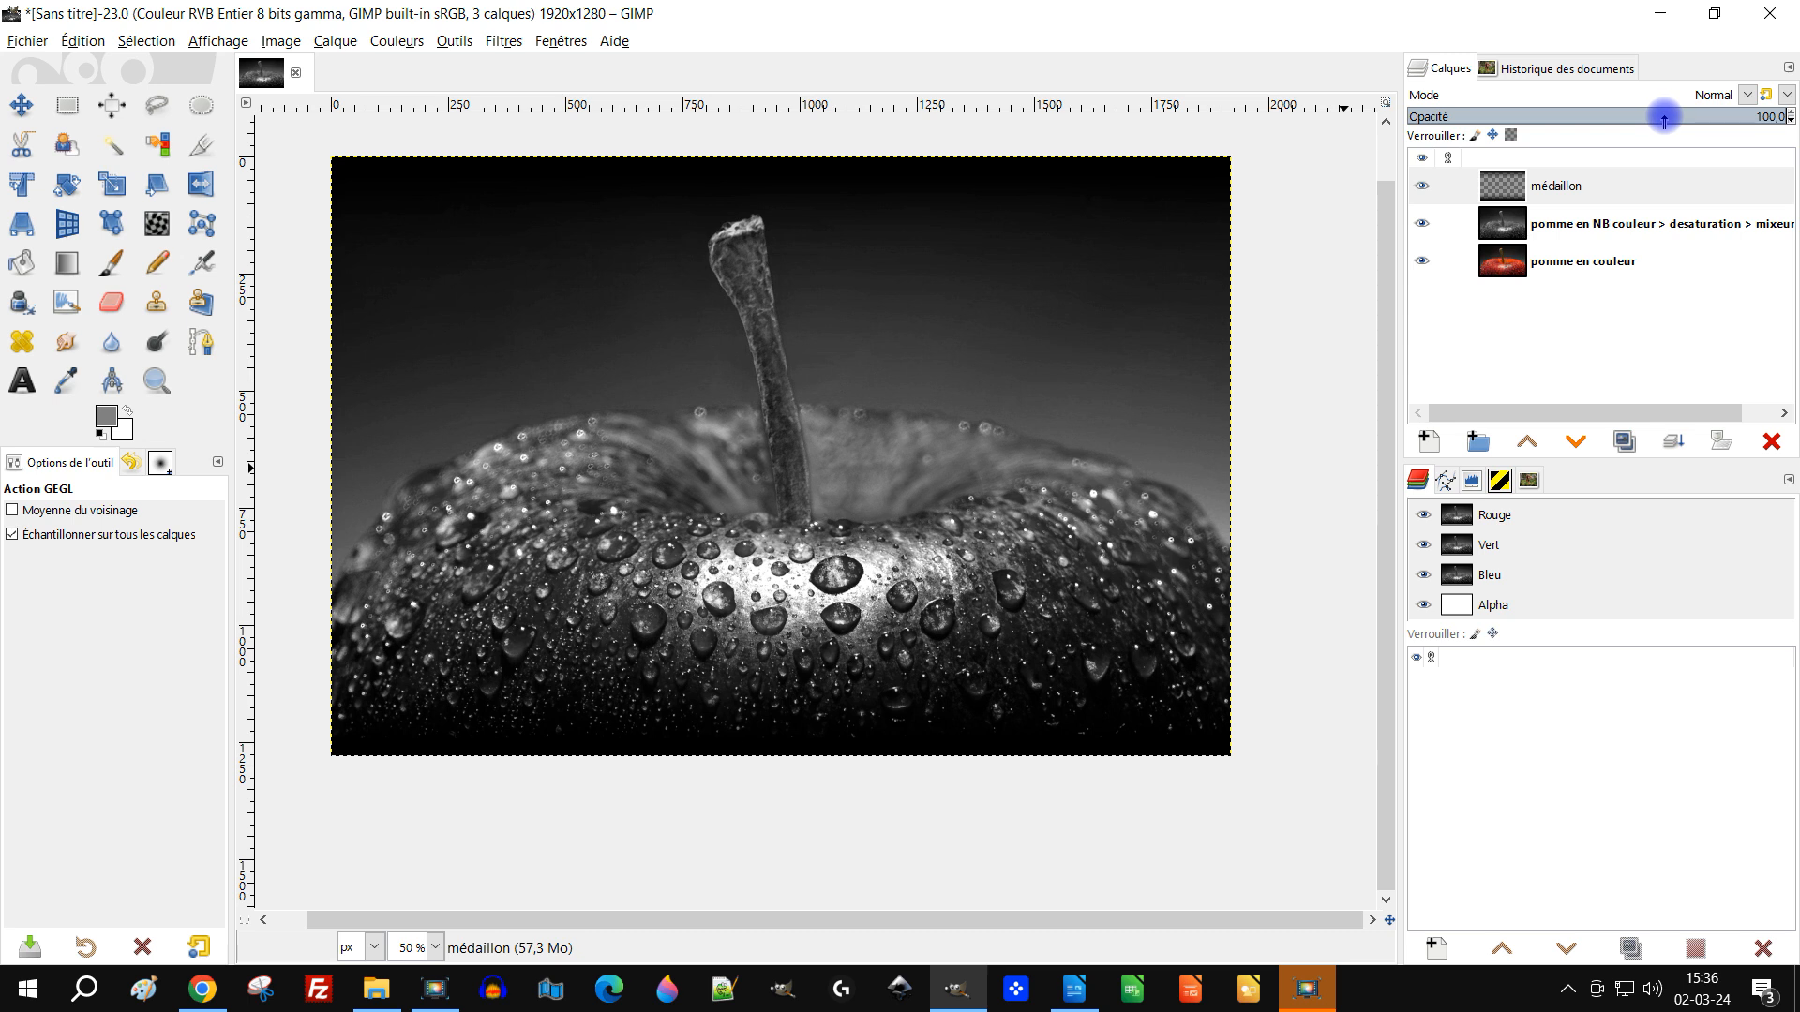
- Create a transparent layer named éclaicir in Éclaircir mode above the médaillon layer
{"action": "left_click_drag", "start_coordinate": [1664, 117], "coordinate": [1792, 129]}
{"action": "left_click", "coordinate": [1515, 185]}
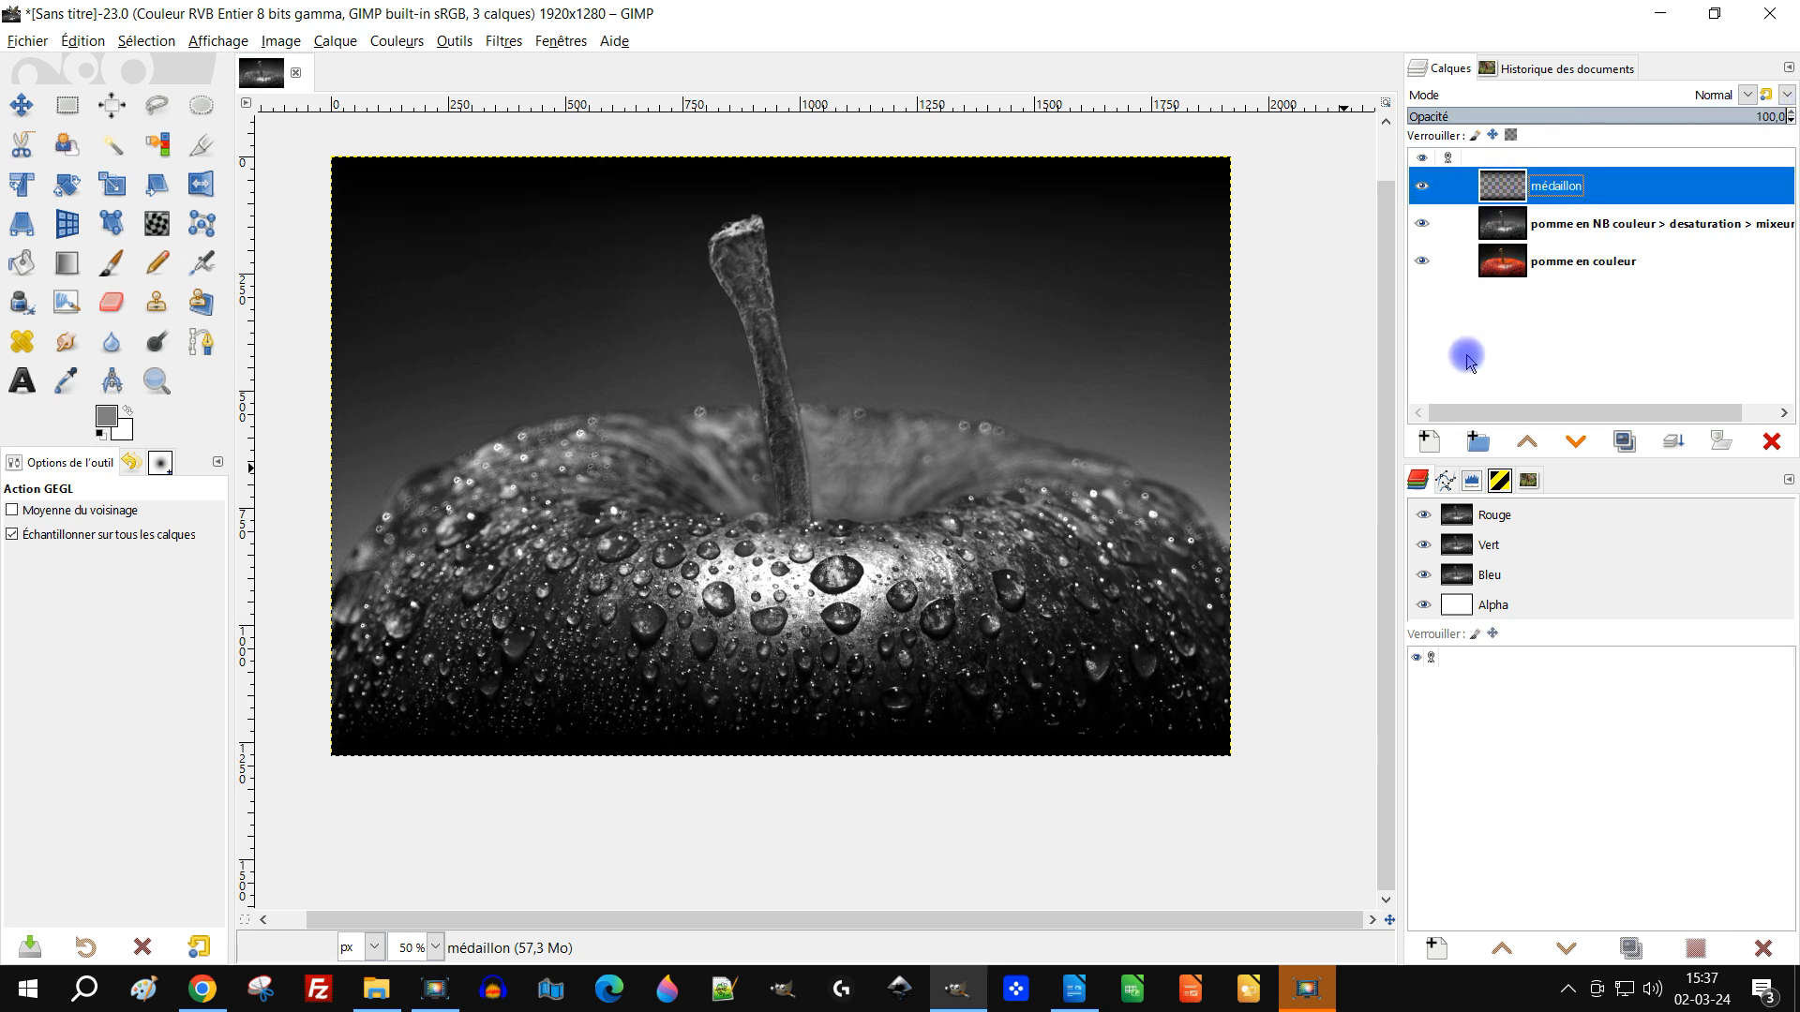
{"action": "left_click", "coordinate": [1429, 442]}
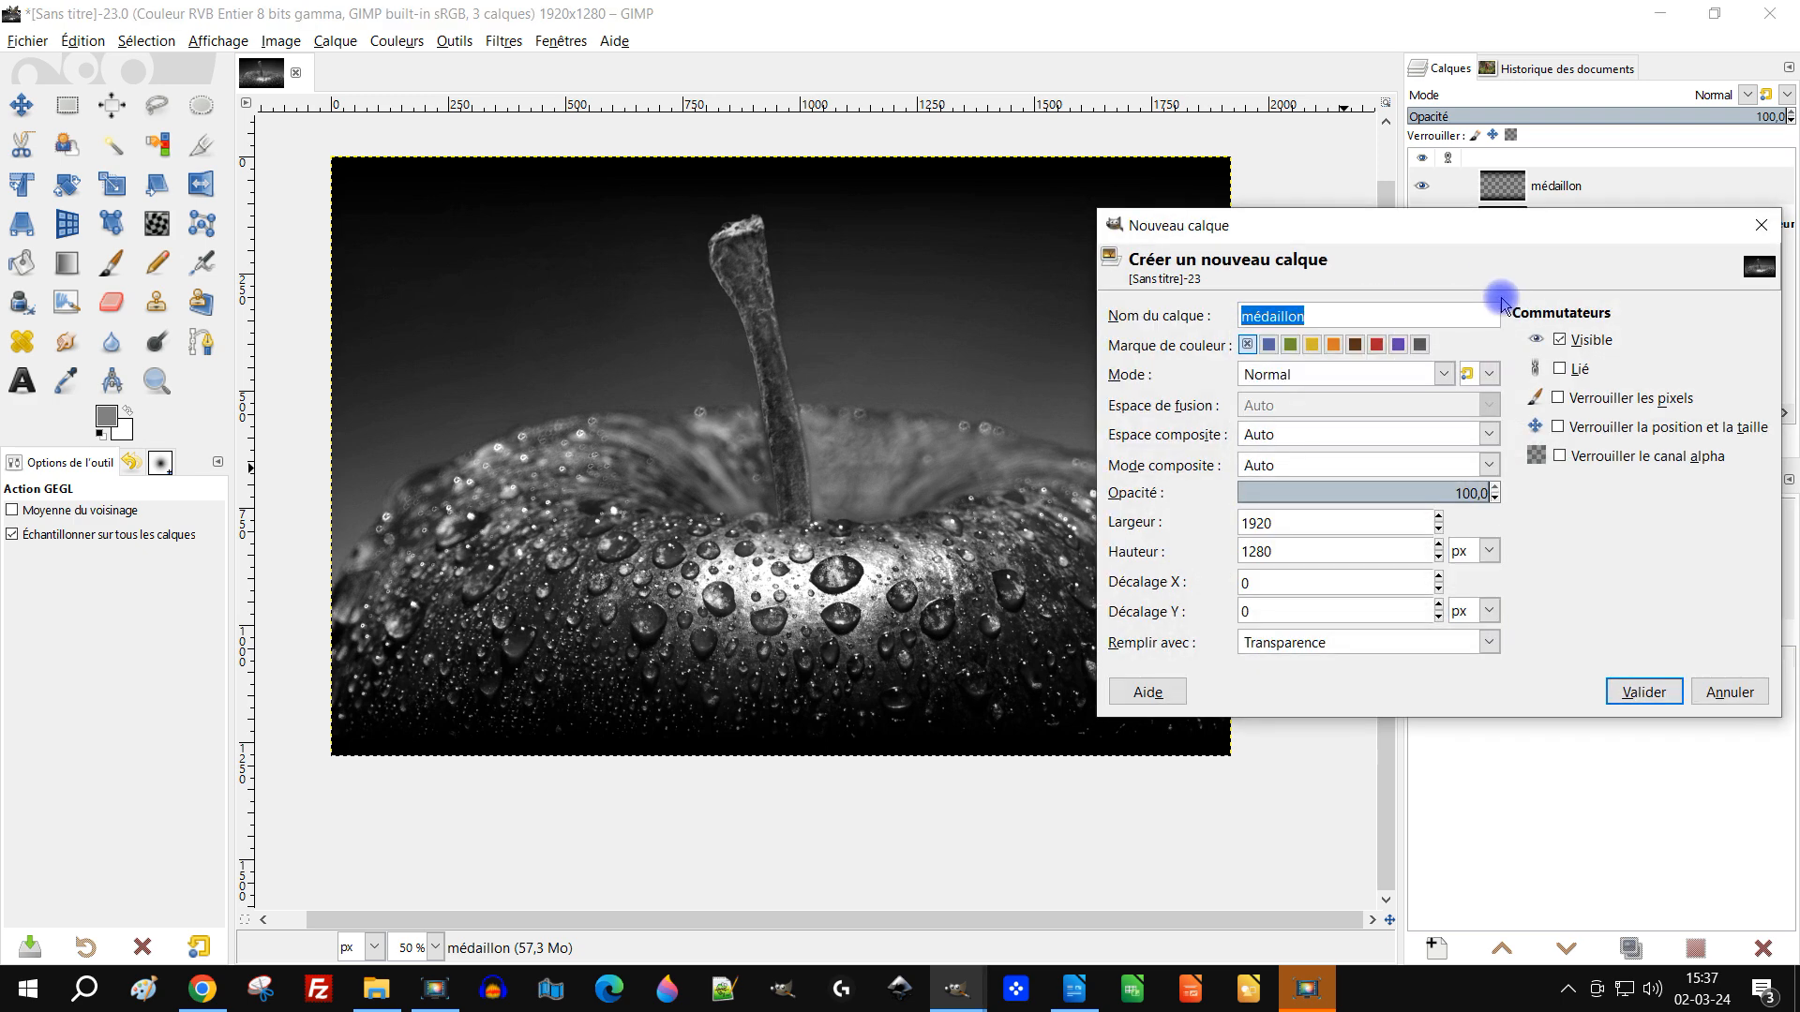
{"action": "type", "text": "éclaicir"}
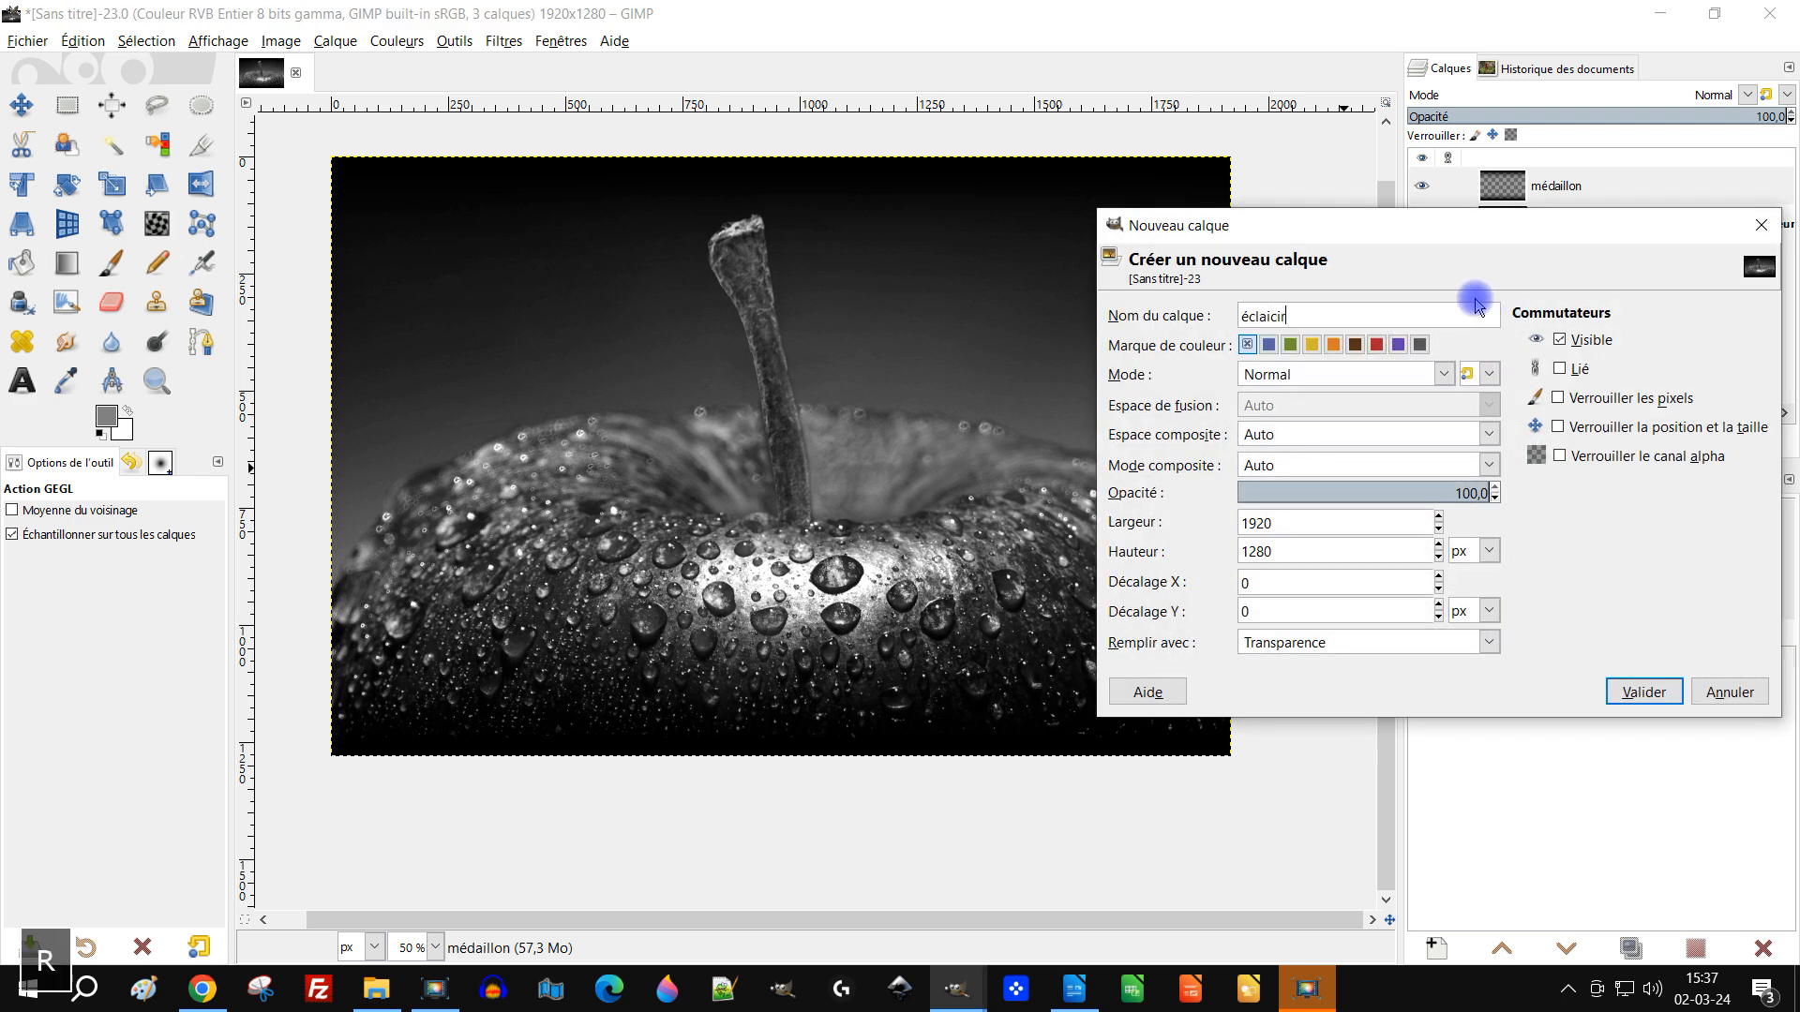
{"action": "left_click", "coordinate": [1311, 374]}
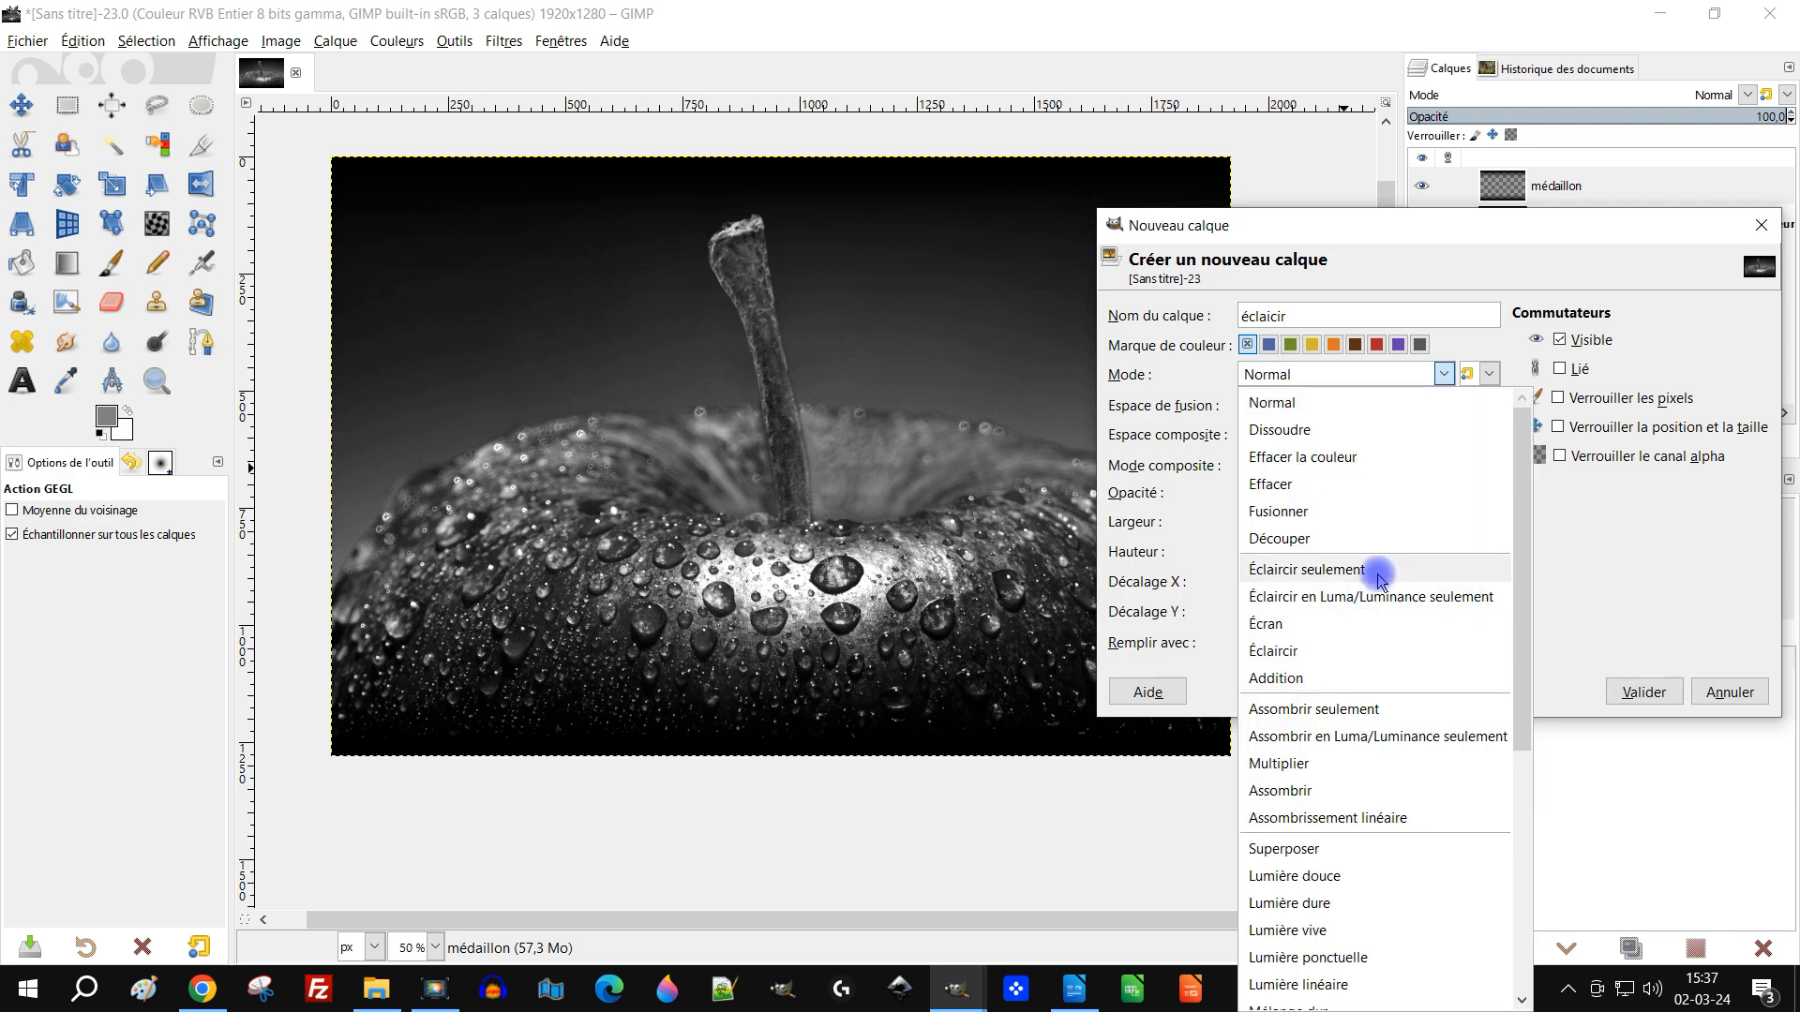
{"action": "left_click", "coordinate": [1346, 649]}
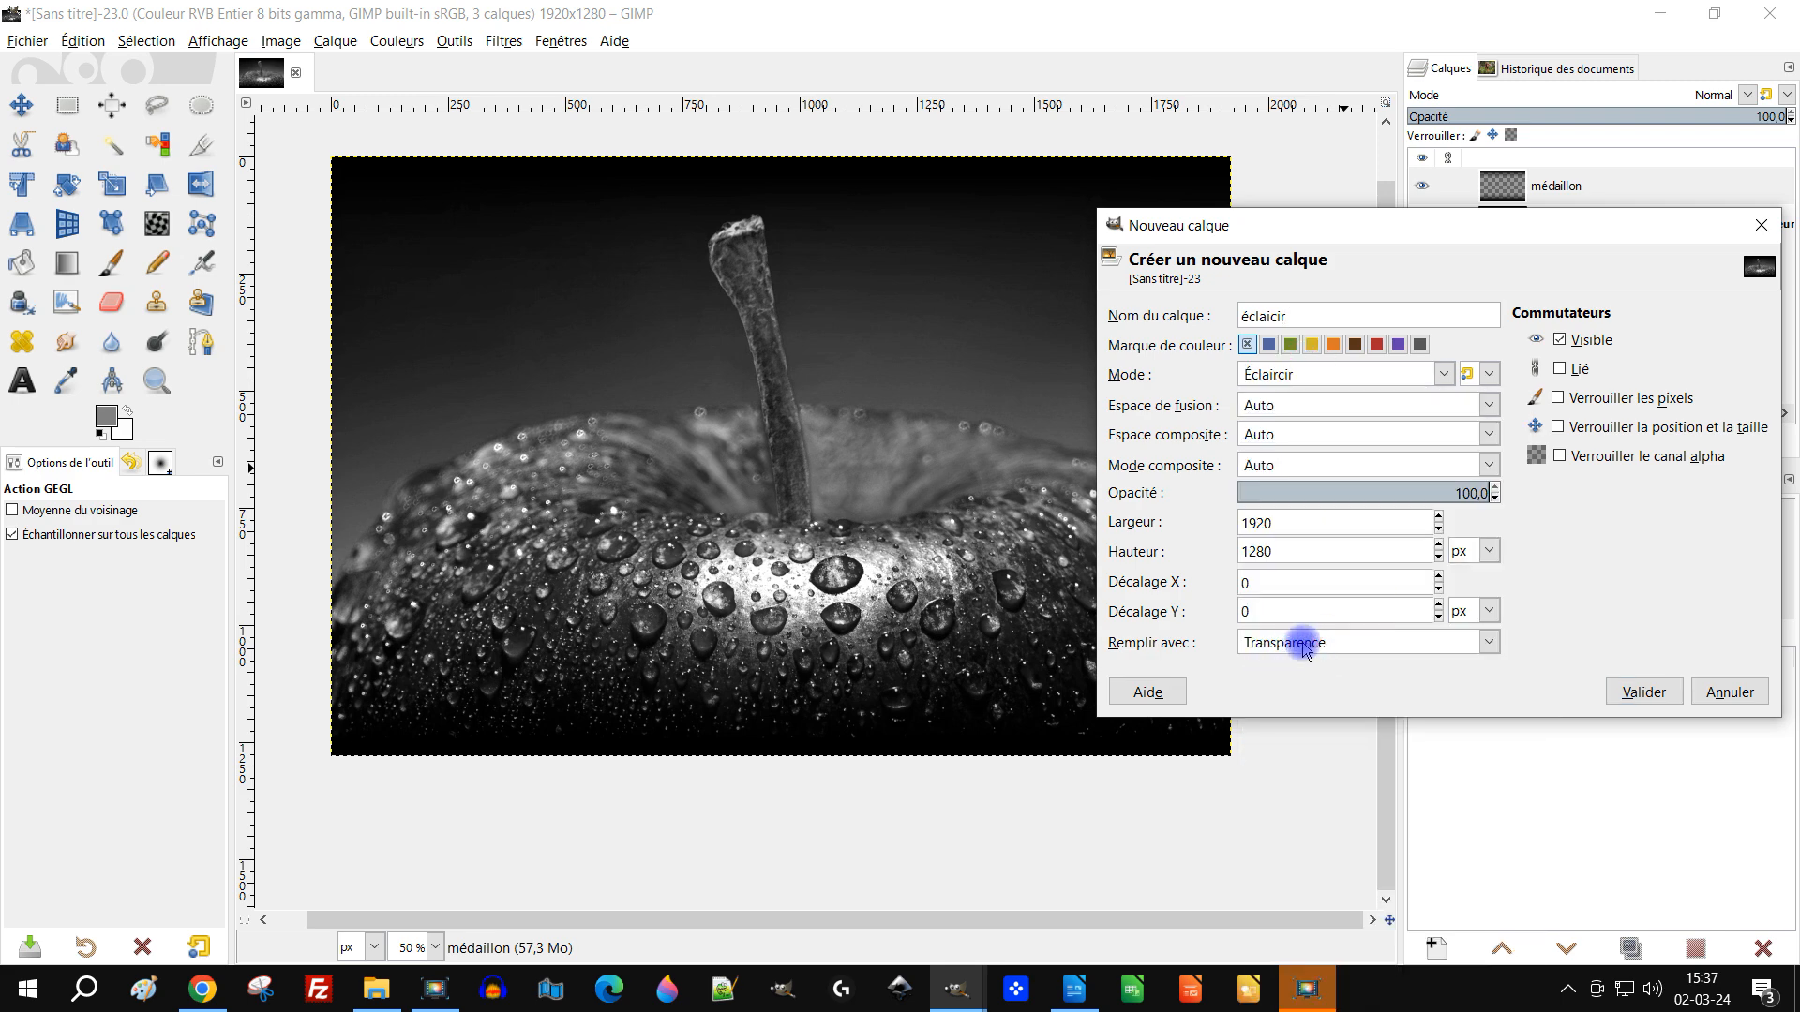
{"action": "left_click", "coordinate": [1611, 694]}
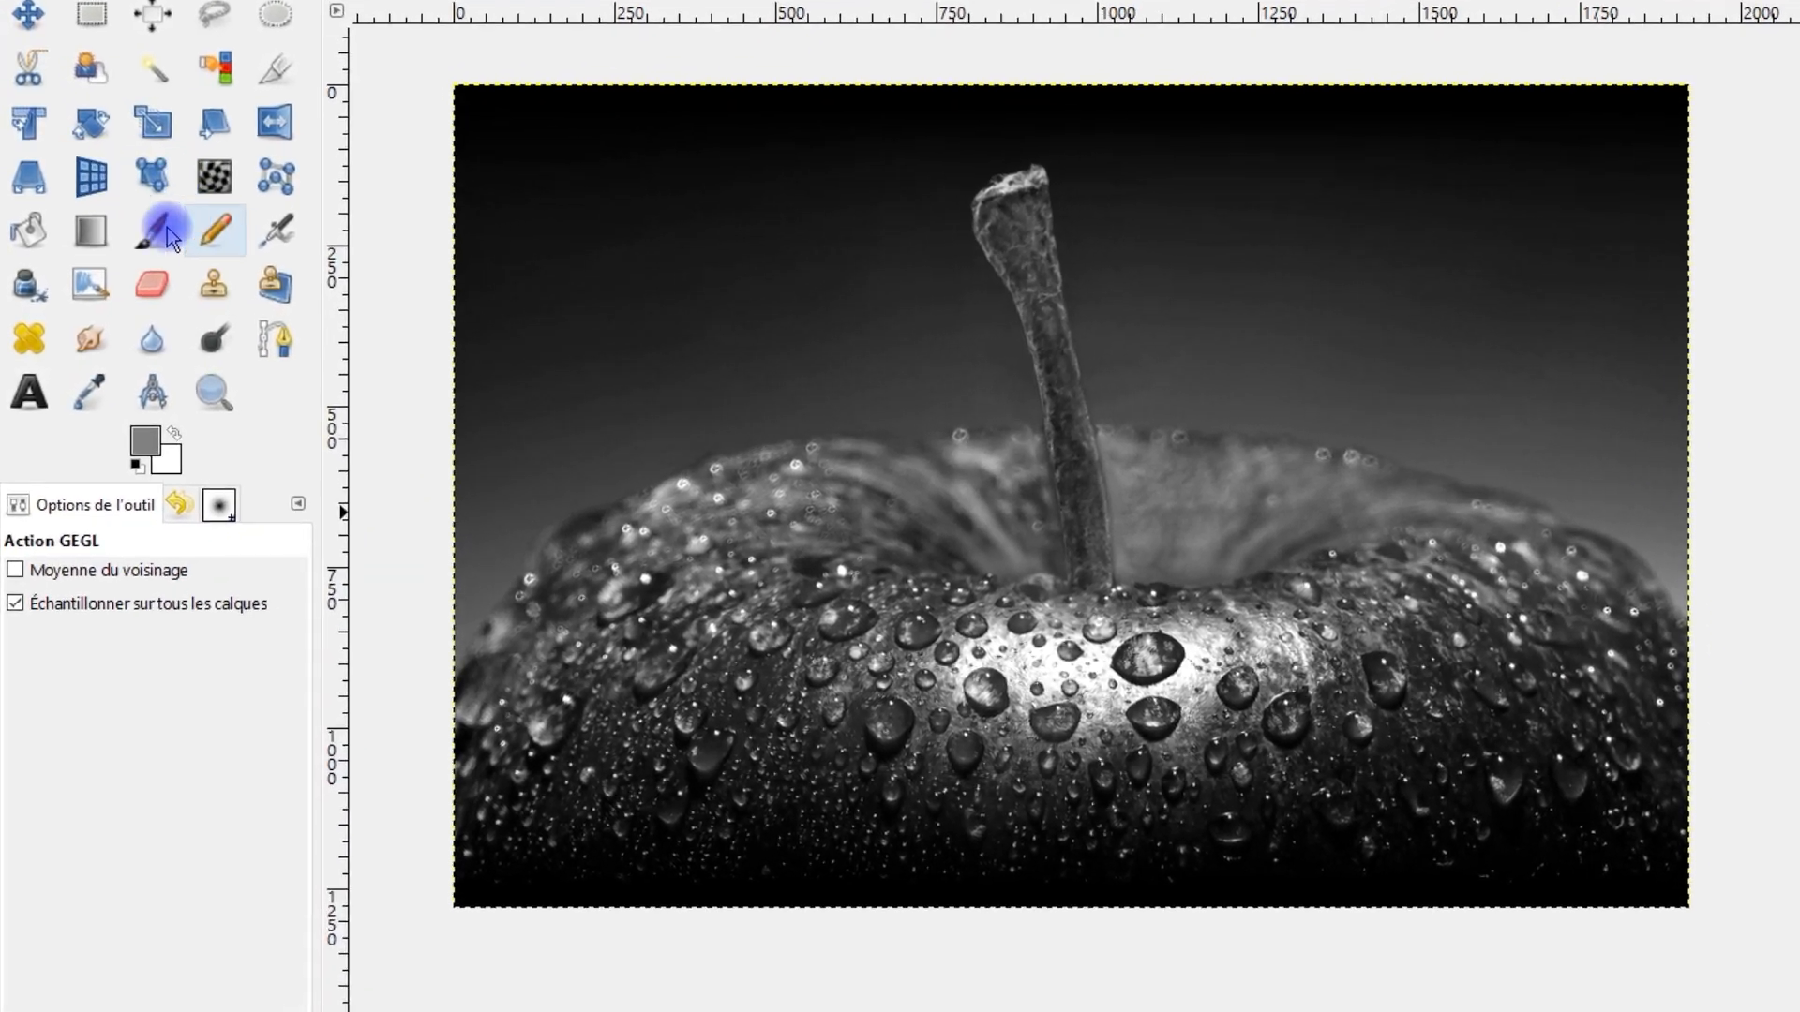
- Select the Paintbrush tool and use mid-grey 808080, on the 0...255 scale, as the foreground colour
{"action": "left_click", "coordinate": [167, 233]}
{"action": "left_click", "coordinate": [150, 446]}
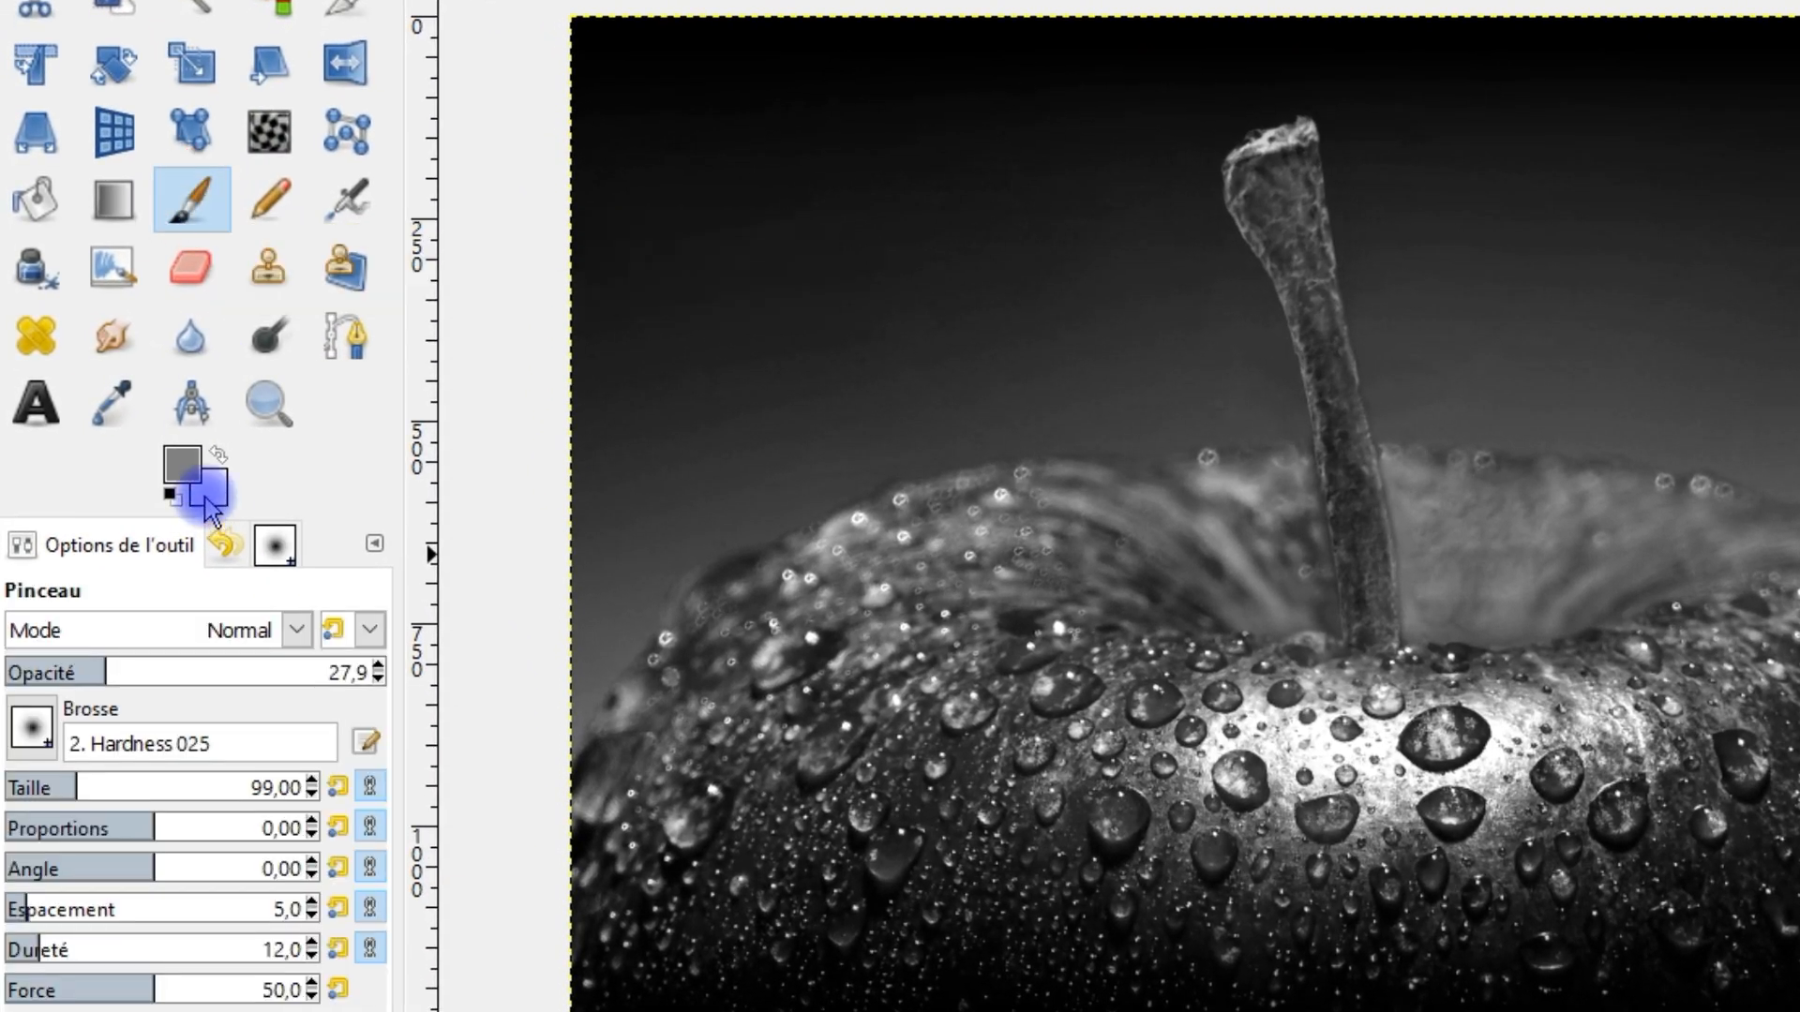
{"action": "left_click", "coordinate": [188, 473]}
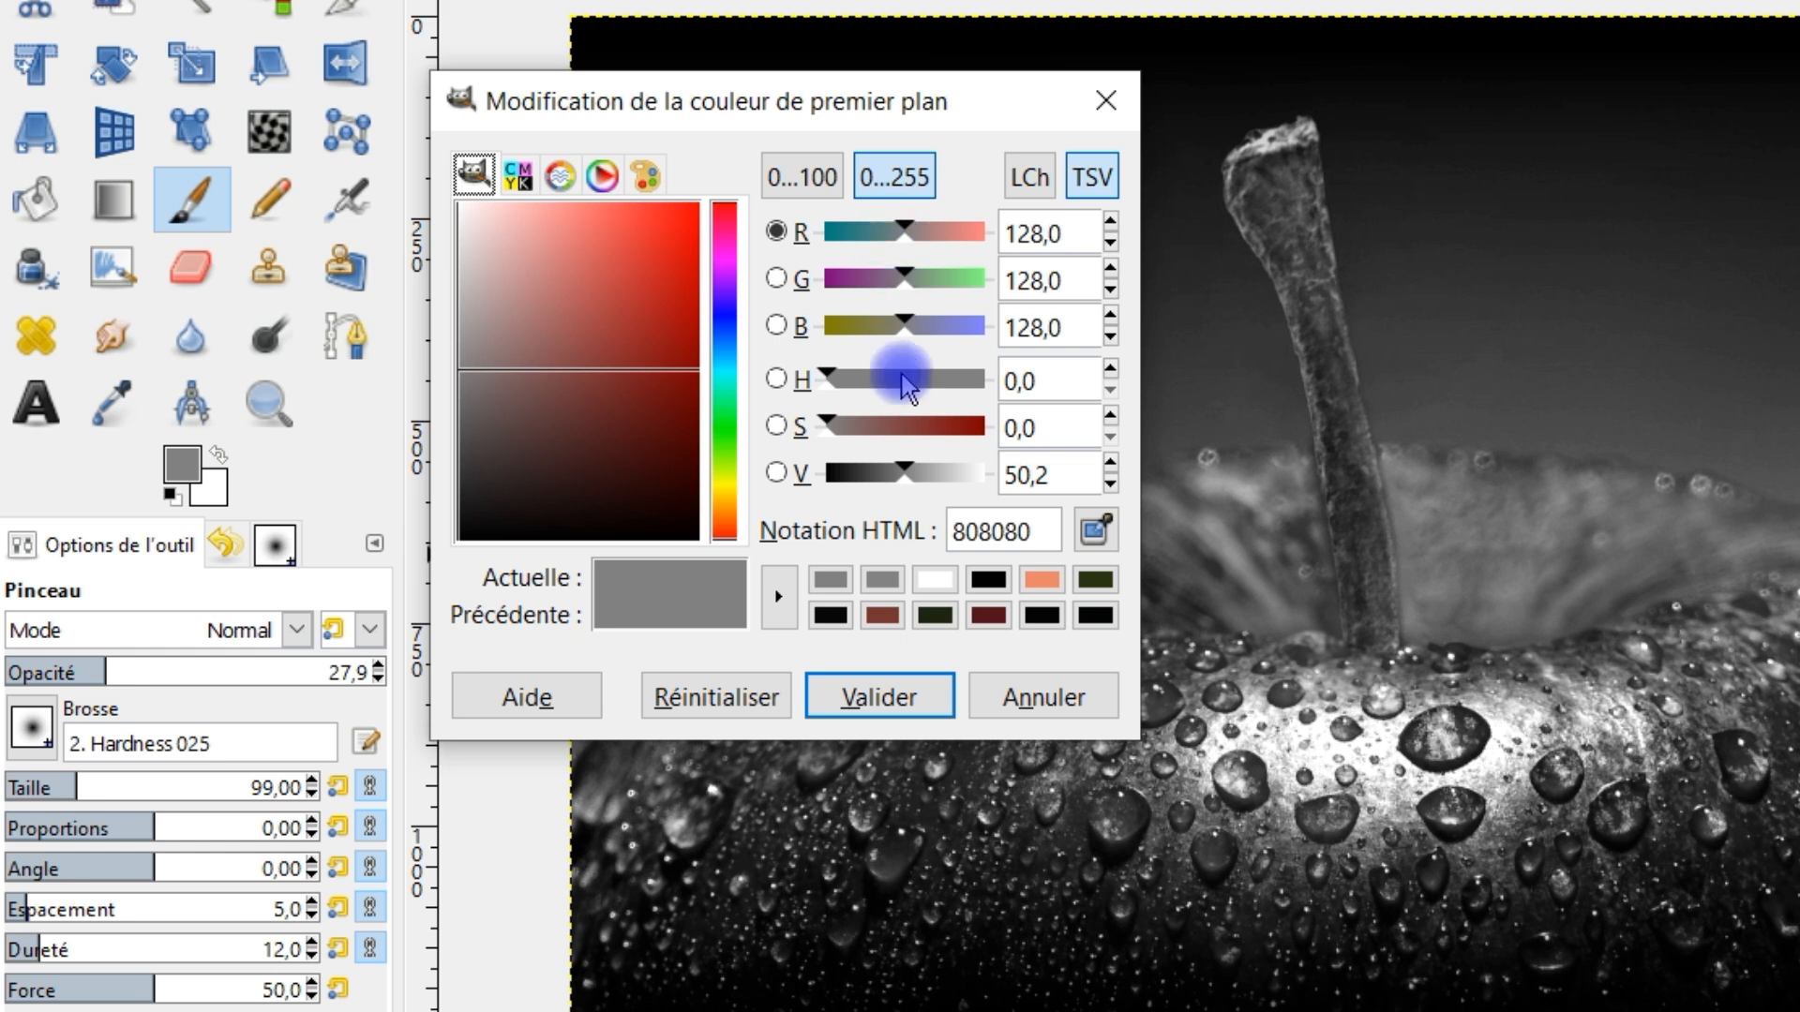
{"action": "double_click", "coordinate": [993, 532]}
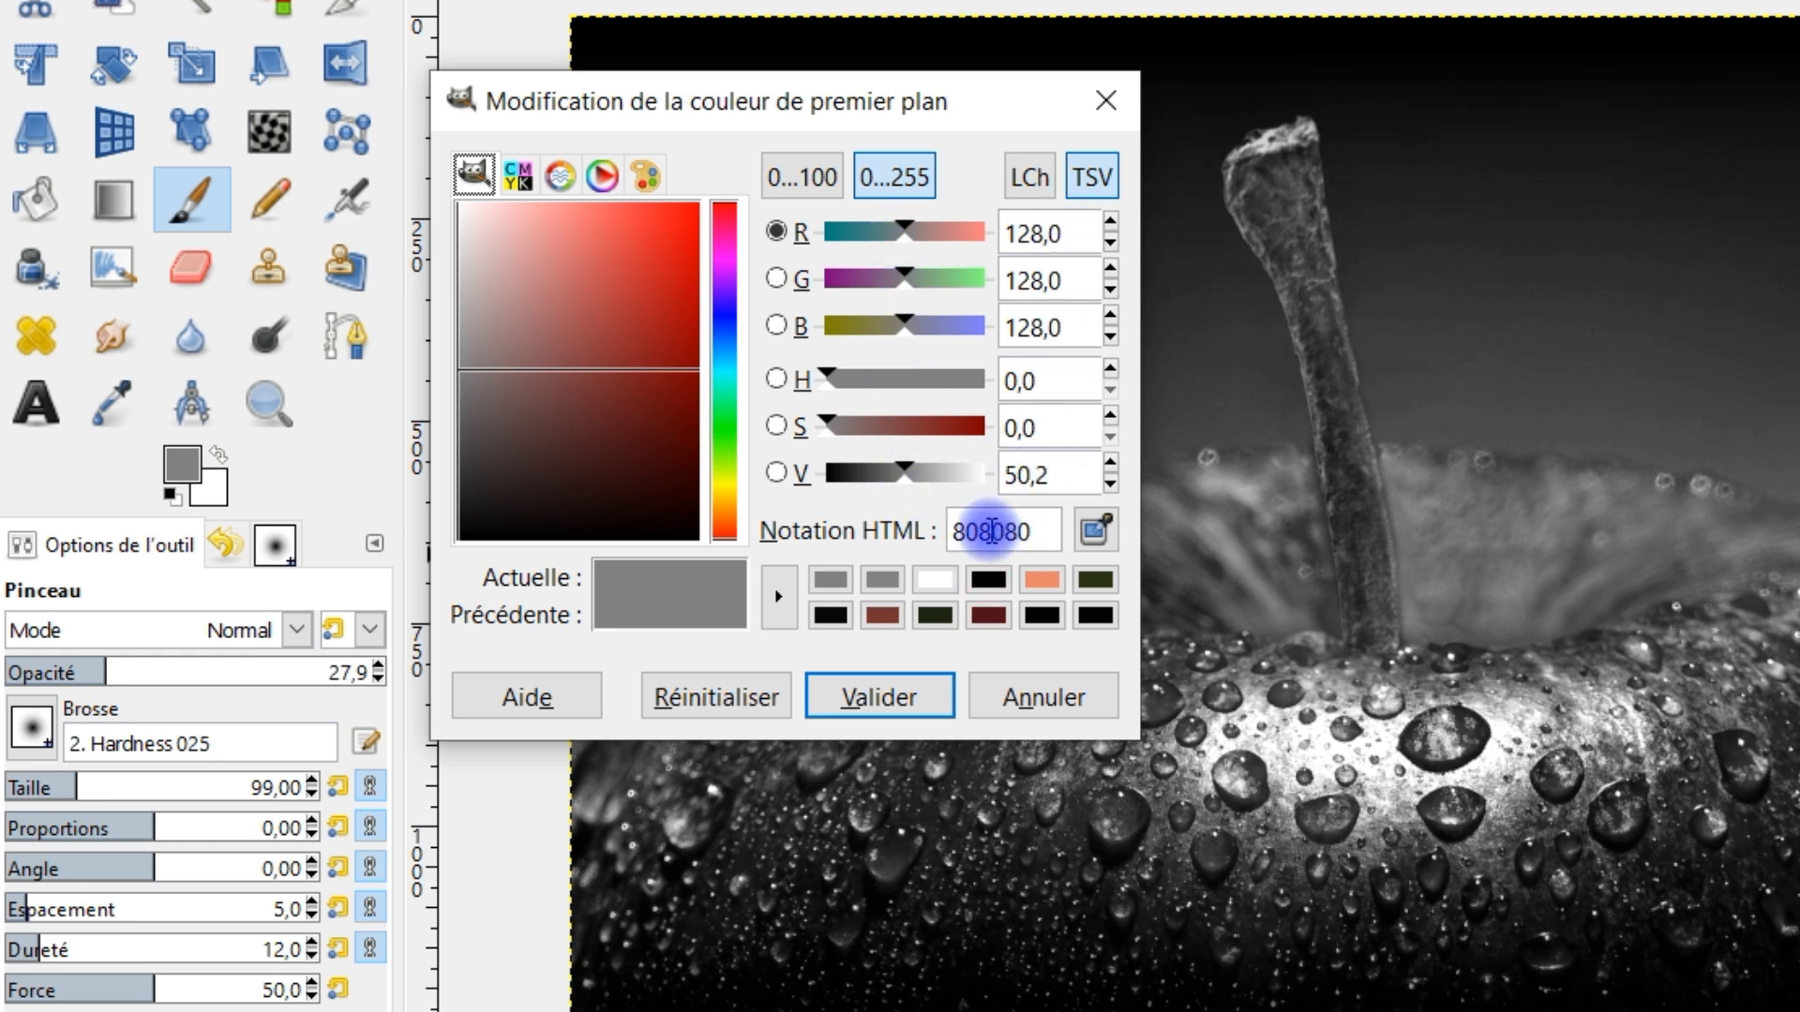
{"action": "left_click", "coordinate": [890, 181]}
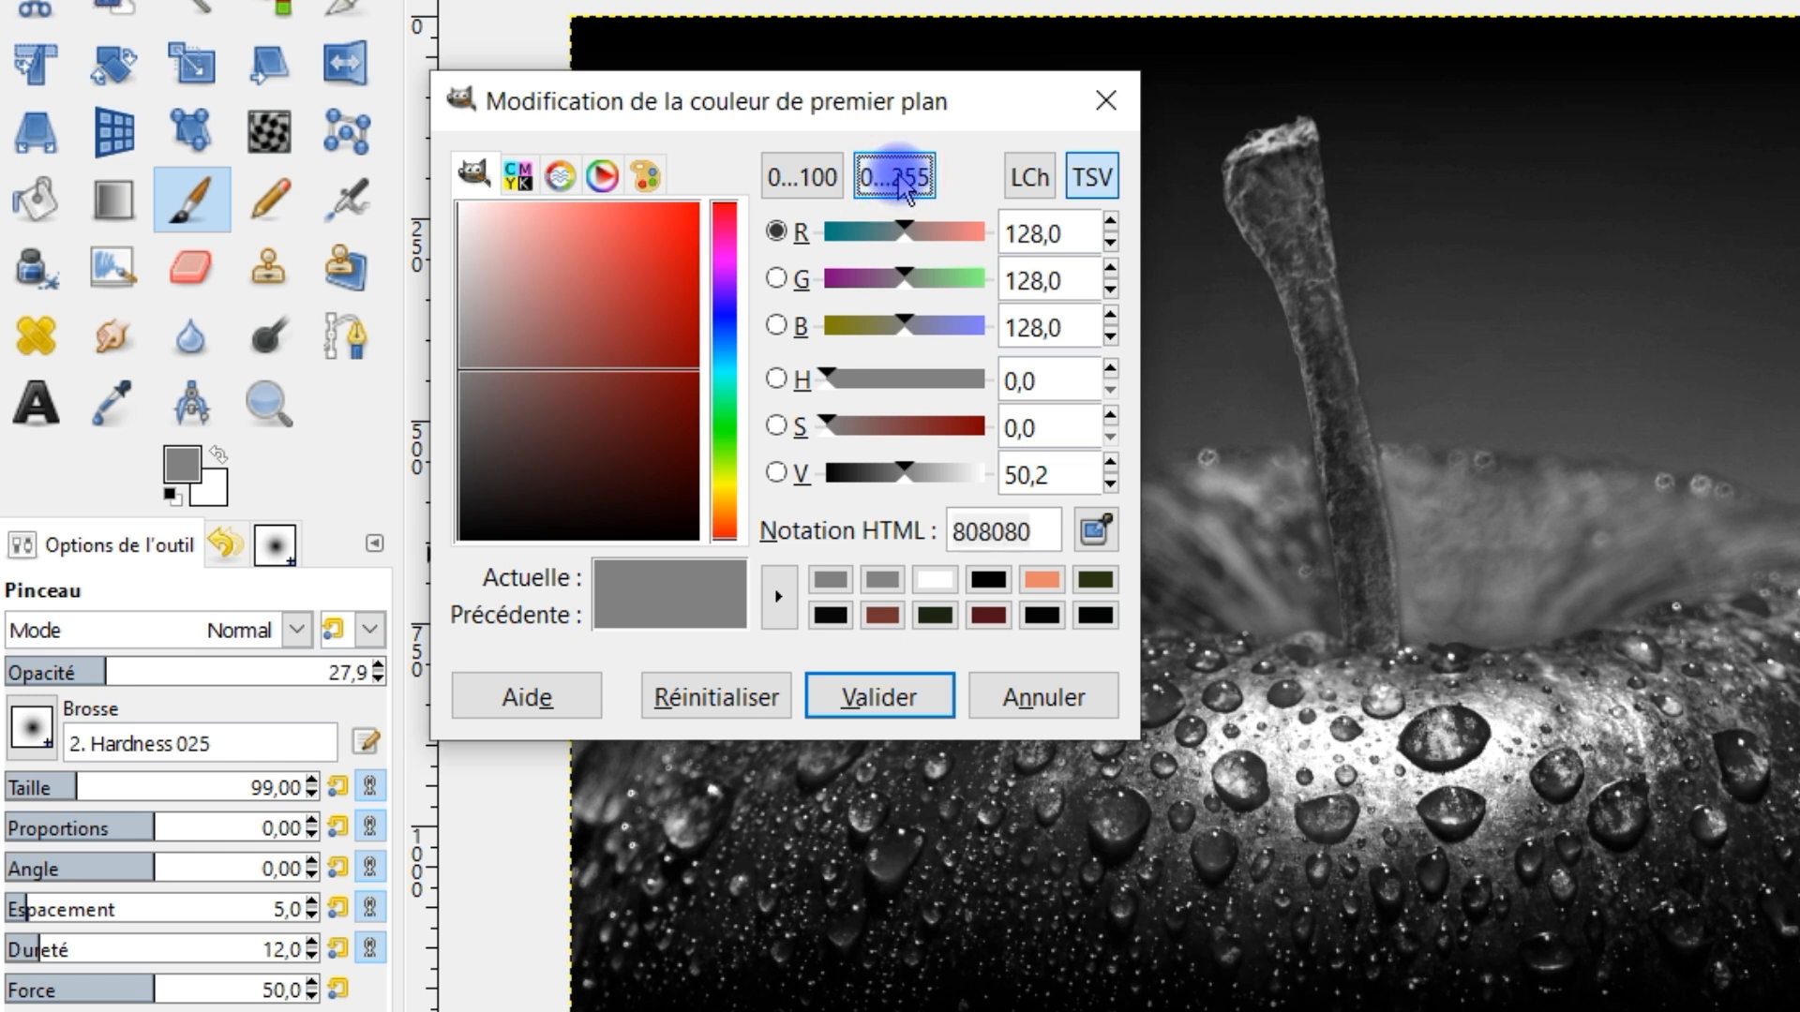
{"action": "left_click", "coordinate": [906, 710]}
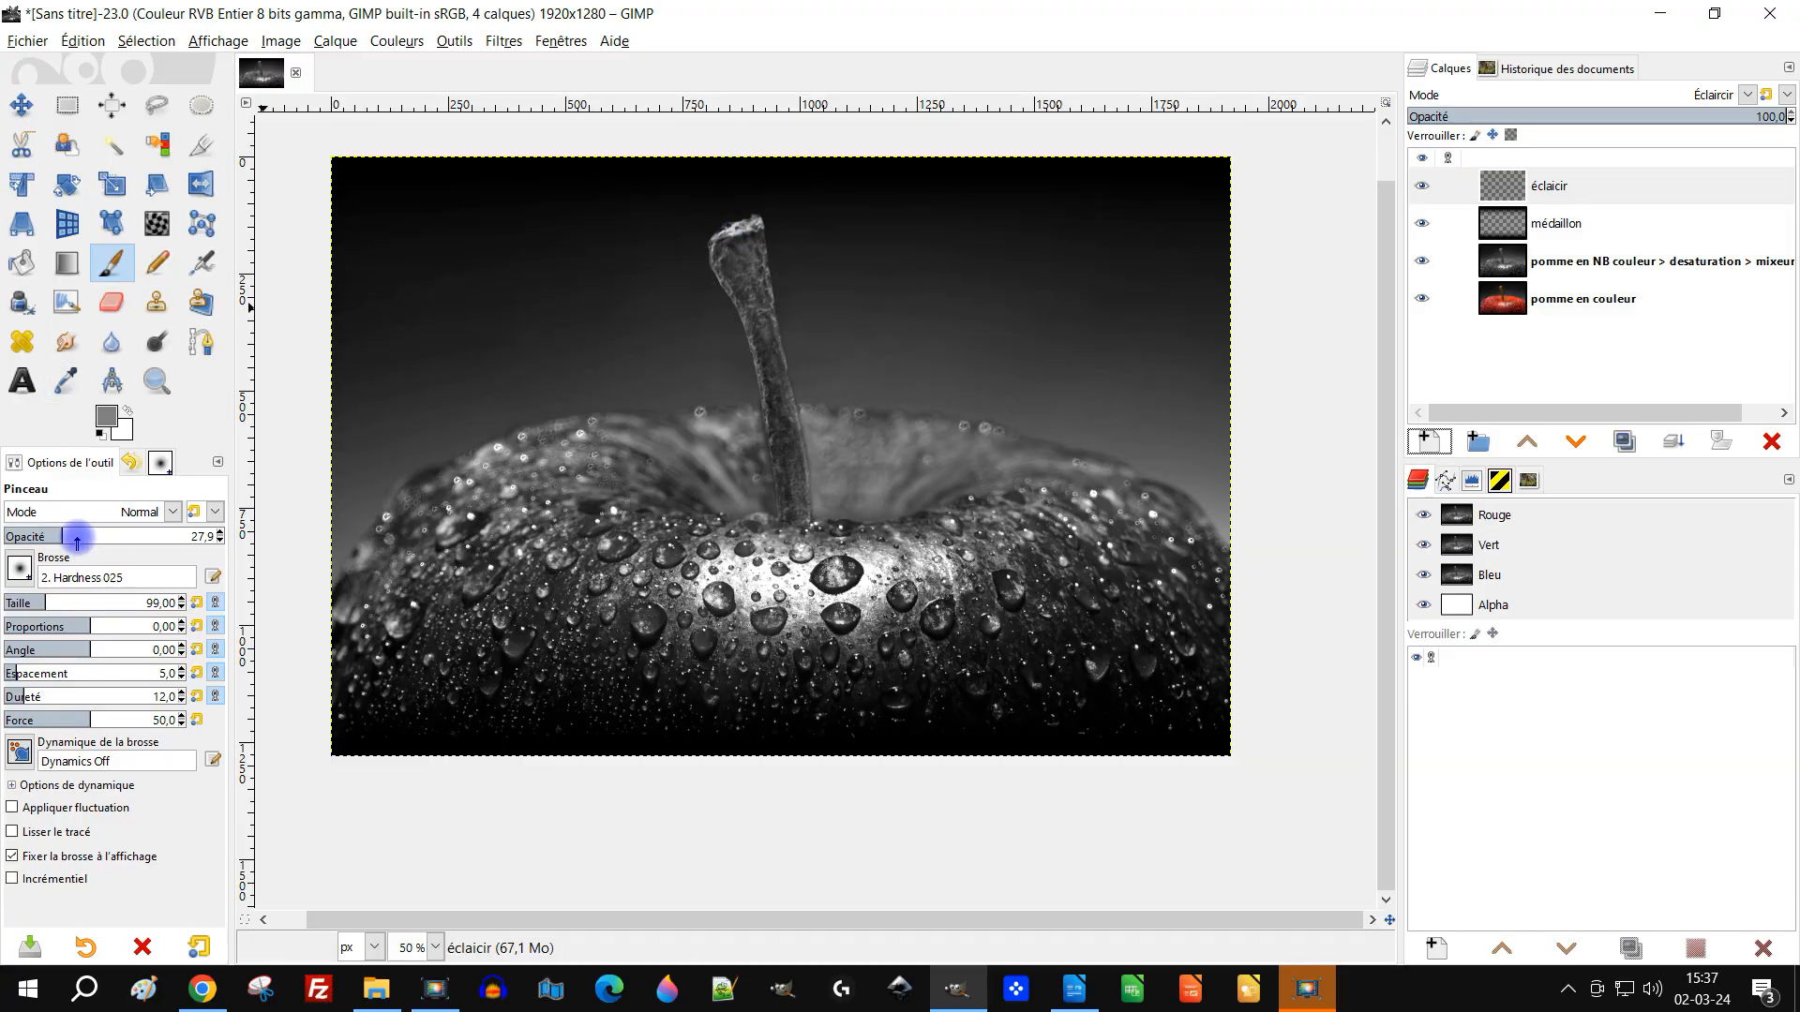
- Set the Paintbrush opacity to 25,7 and keep the 2. Hardness 025 brush
{"action": "left_click_drag", "start_coordinate": [76, 539], "coordinate": [197, 535]}
{"action": "mouse_move", "coordinate": [83, 536]}
{"action": "left_mouse_down"}
{"action": "mouse_move", "coordinate": [193, 537]}
{"action": "mouse_move", "coordinate": [69, 536]}
{"action": "left_mouse_up"}
{"action": "left_click", "coordinate": [25, 574]}
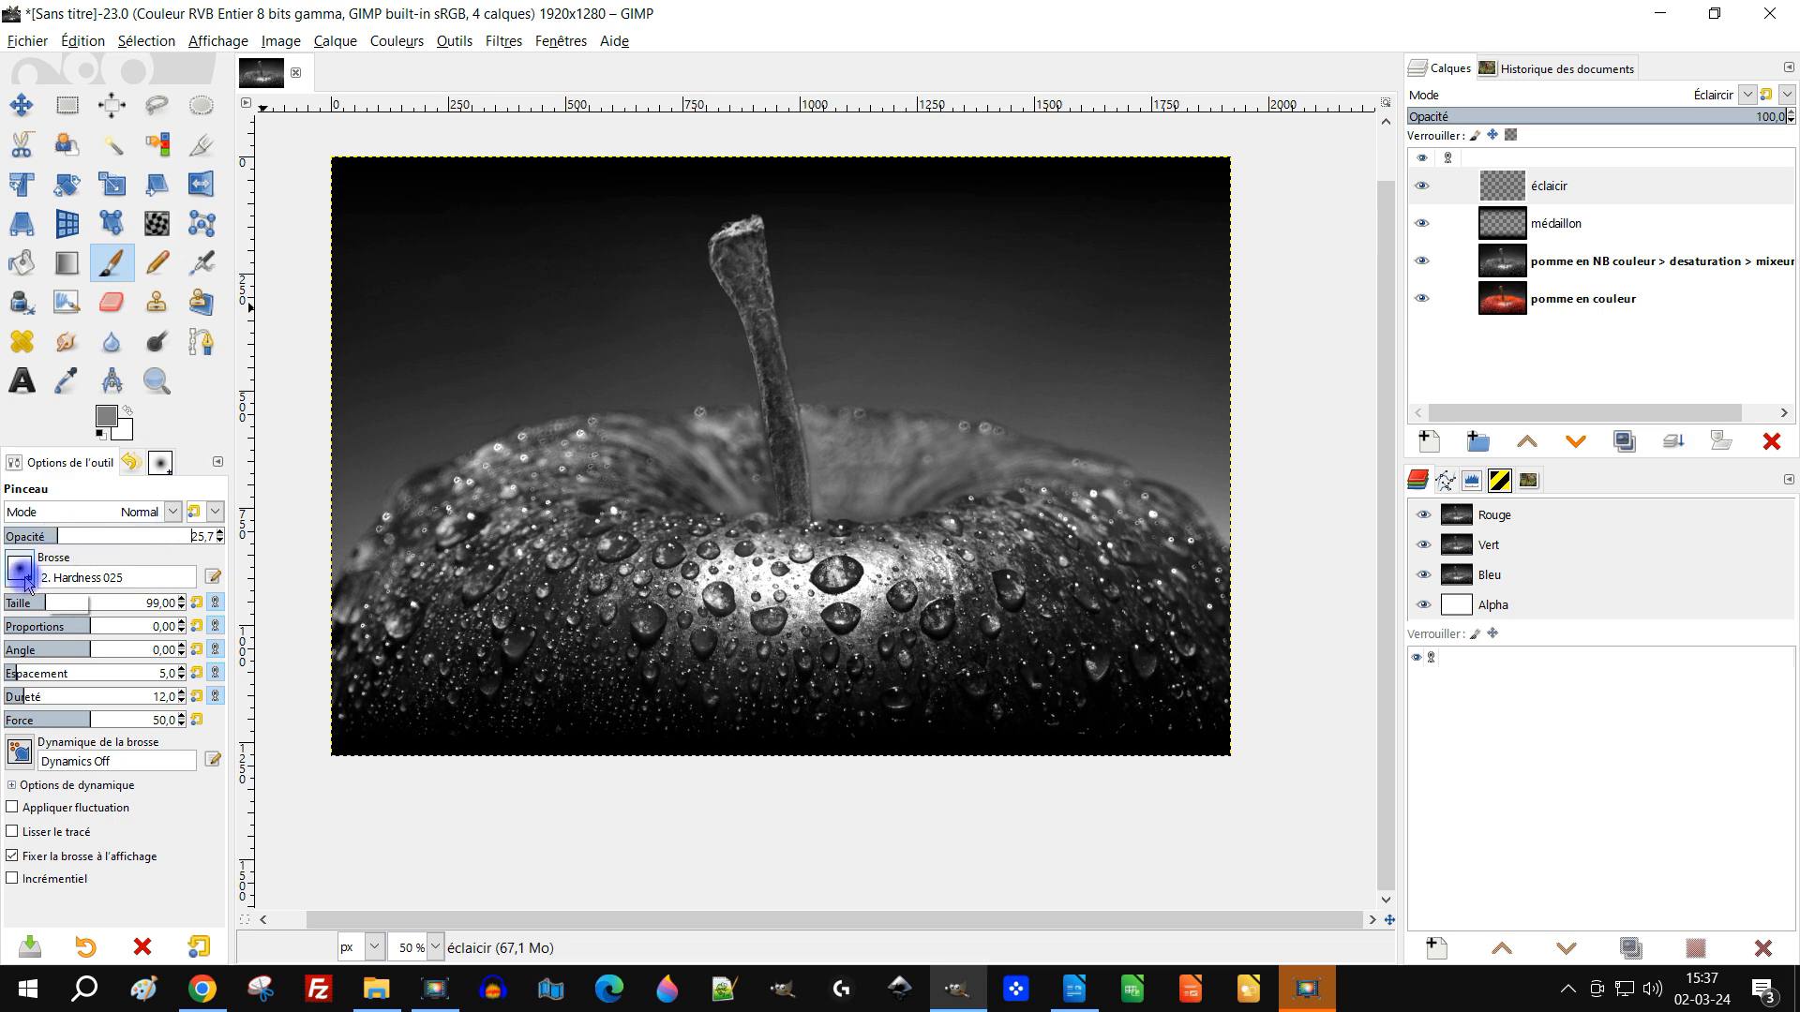
{"action": "left_click", "coordinate": [25, 574]}
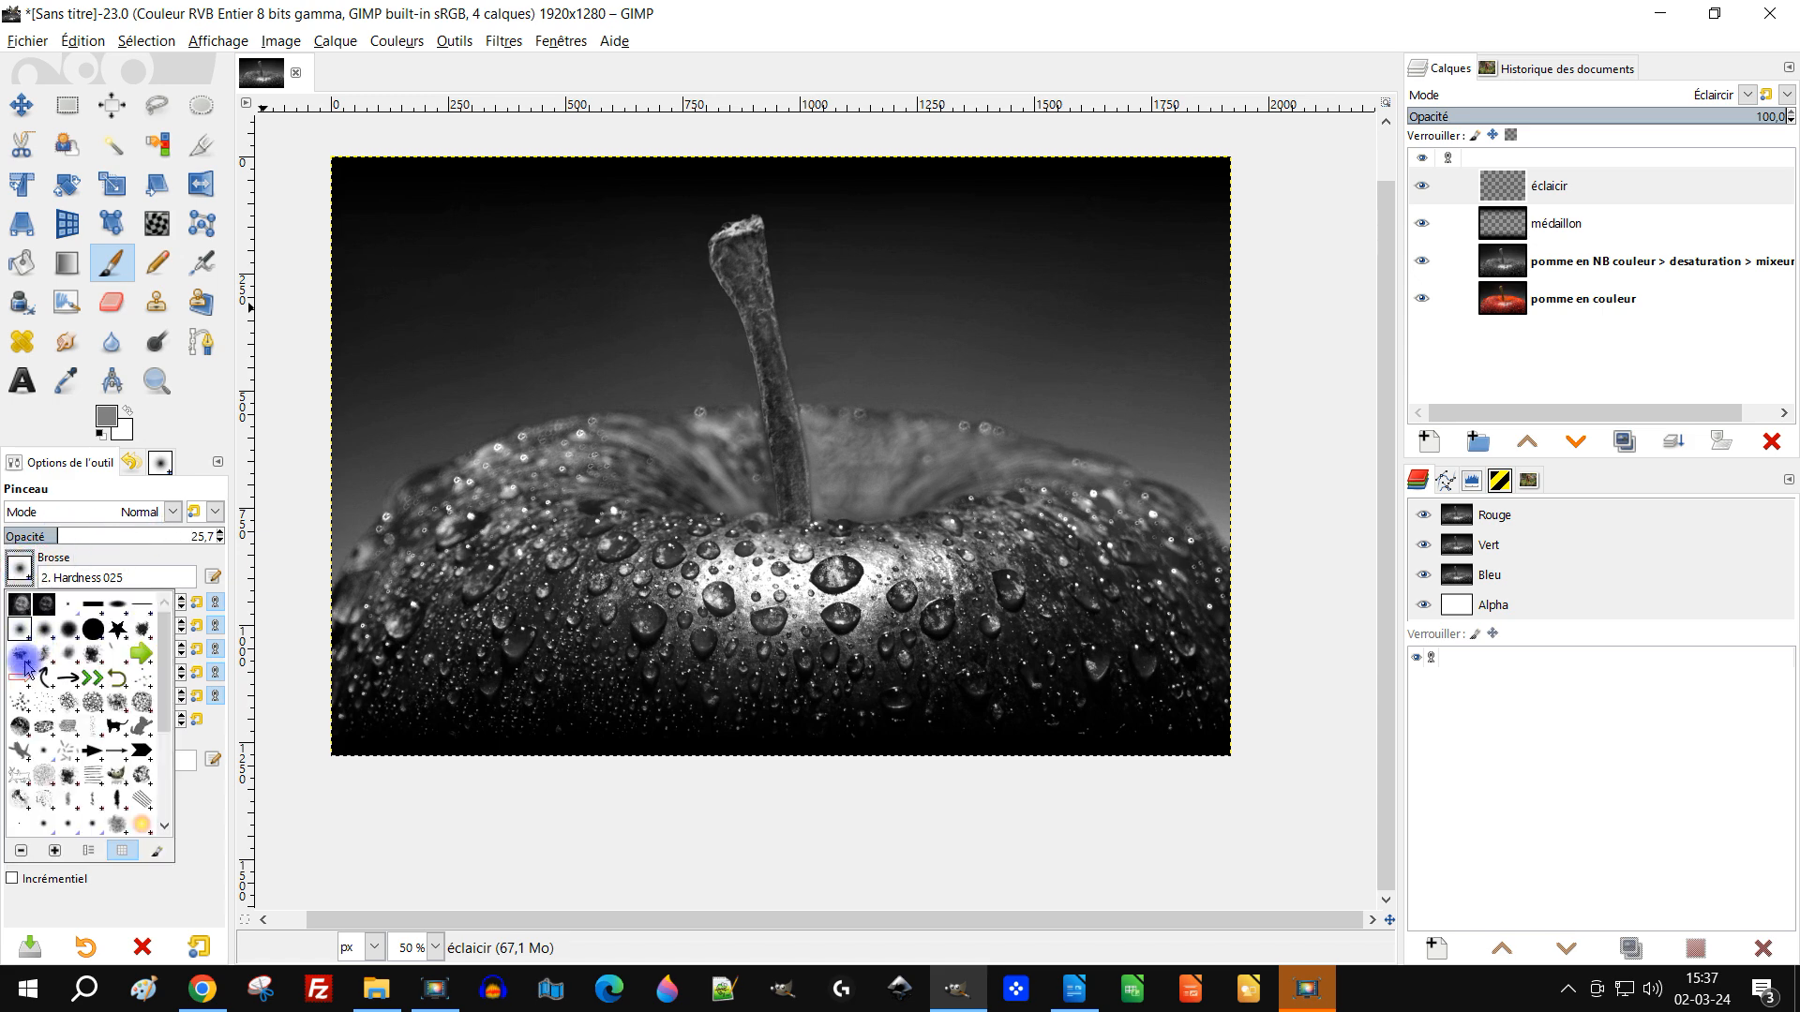
{"action": "left_click", "coordinate": [194, 417]}
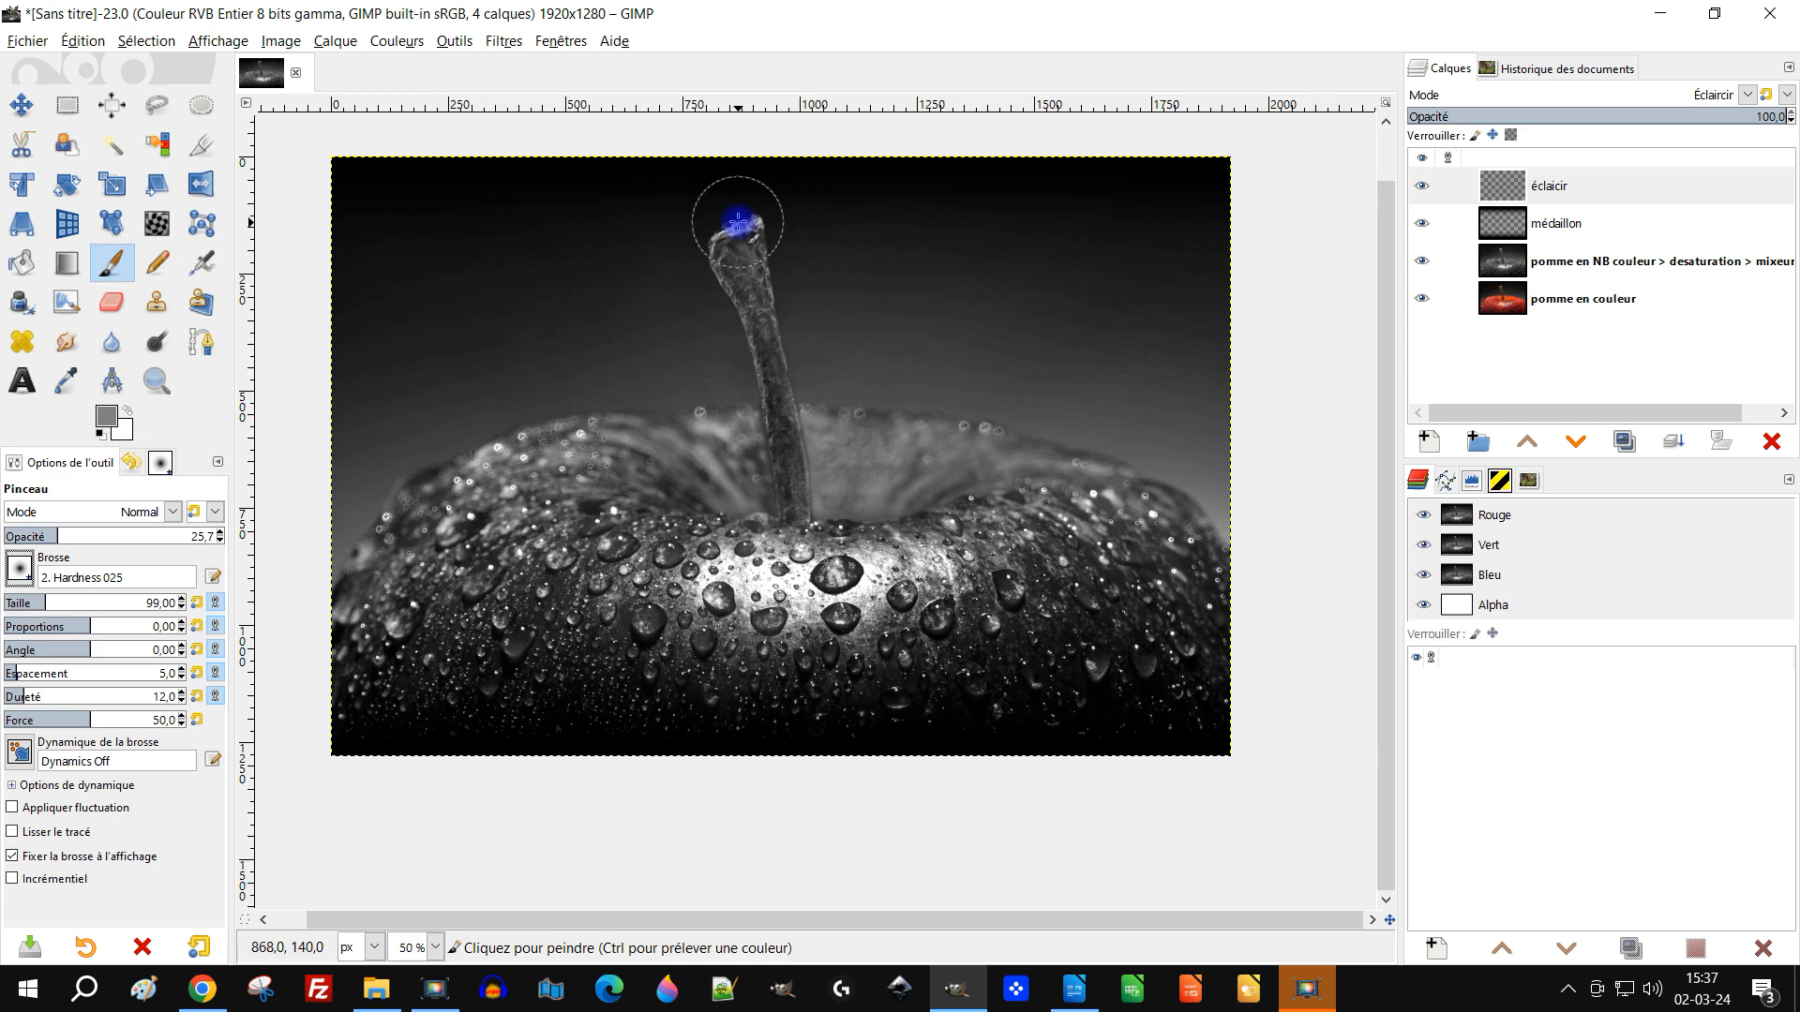
- Paint over the top end of the apple's stem on the éclaicir layer to lighten it
{"action": "scroll", "coordinate": [736, 214], "scroll_direction": "up", "scroll_amount": 2}
{"action": "scroll", "coordinate": [746, 237], "scroll_direction": "up", "scroll_amount": 1}
{"action": "left_click", "coordinate": [750, 242]}
{"action": "mouse_move", "coordinate": [750, 242]}
{"action": "left_mouse_down"}
{"action": "mouse_move", "coordinate": [788, 244]}
{"action": "mouse_move", "coordinate": [689, 291]}
{"action": "mouse_move", "coordinate": [790, 239]}
{"action": "mouse_move", "coordinate": [683, 290]}
{"action": "left_mouse_up"}
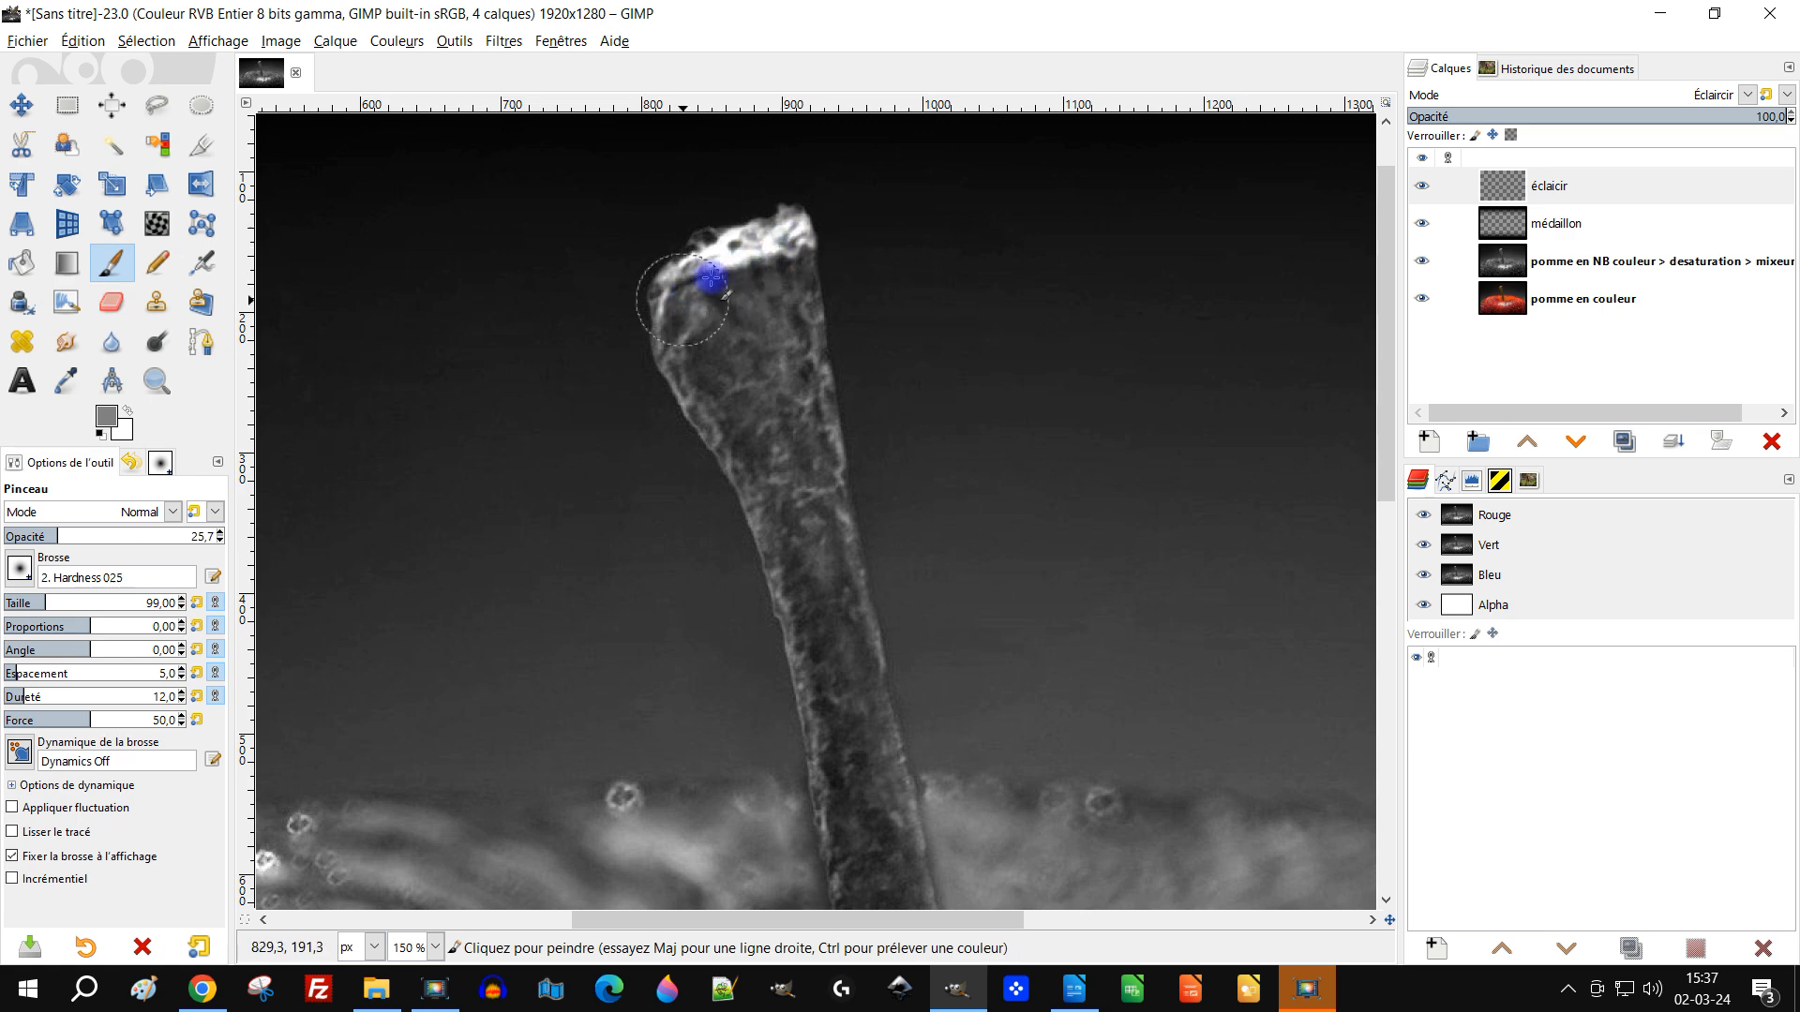
- Paint over two large water droplets in the apple's bright central area on the éclaicir layer to lighten them
{"action": "scroll", "coordinate": [872, 354], "scroll_direction": "down", "scroll_amount": 3}
{"action": "scroll", "coordinate": [920, 565], "scroll_direction": "up", "scroll_amount": 2}
{"action": "scroll", "coordinate": [920, 565], "scroll_direction": "down", "scroll_amount": 2}
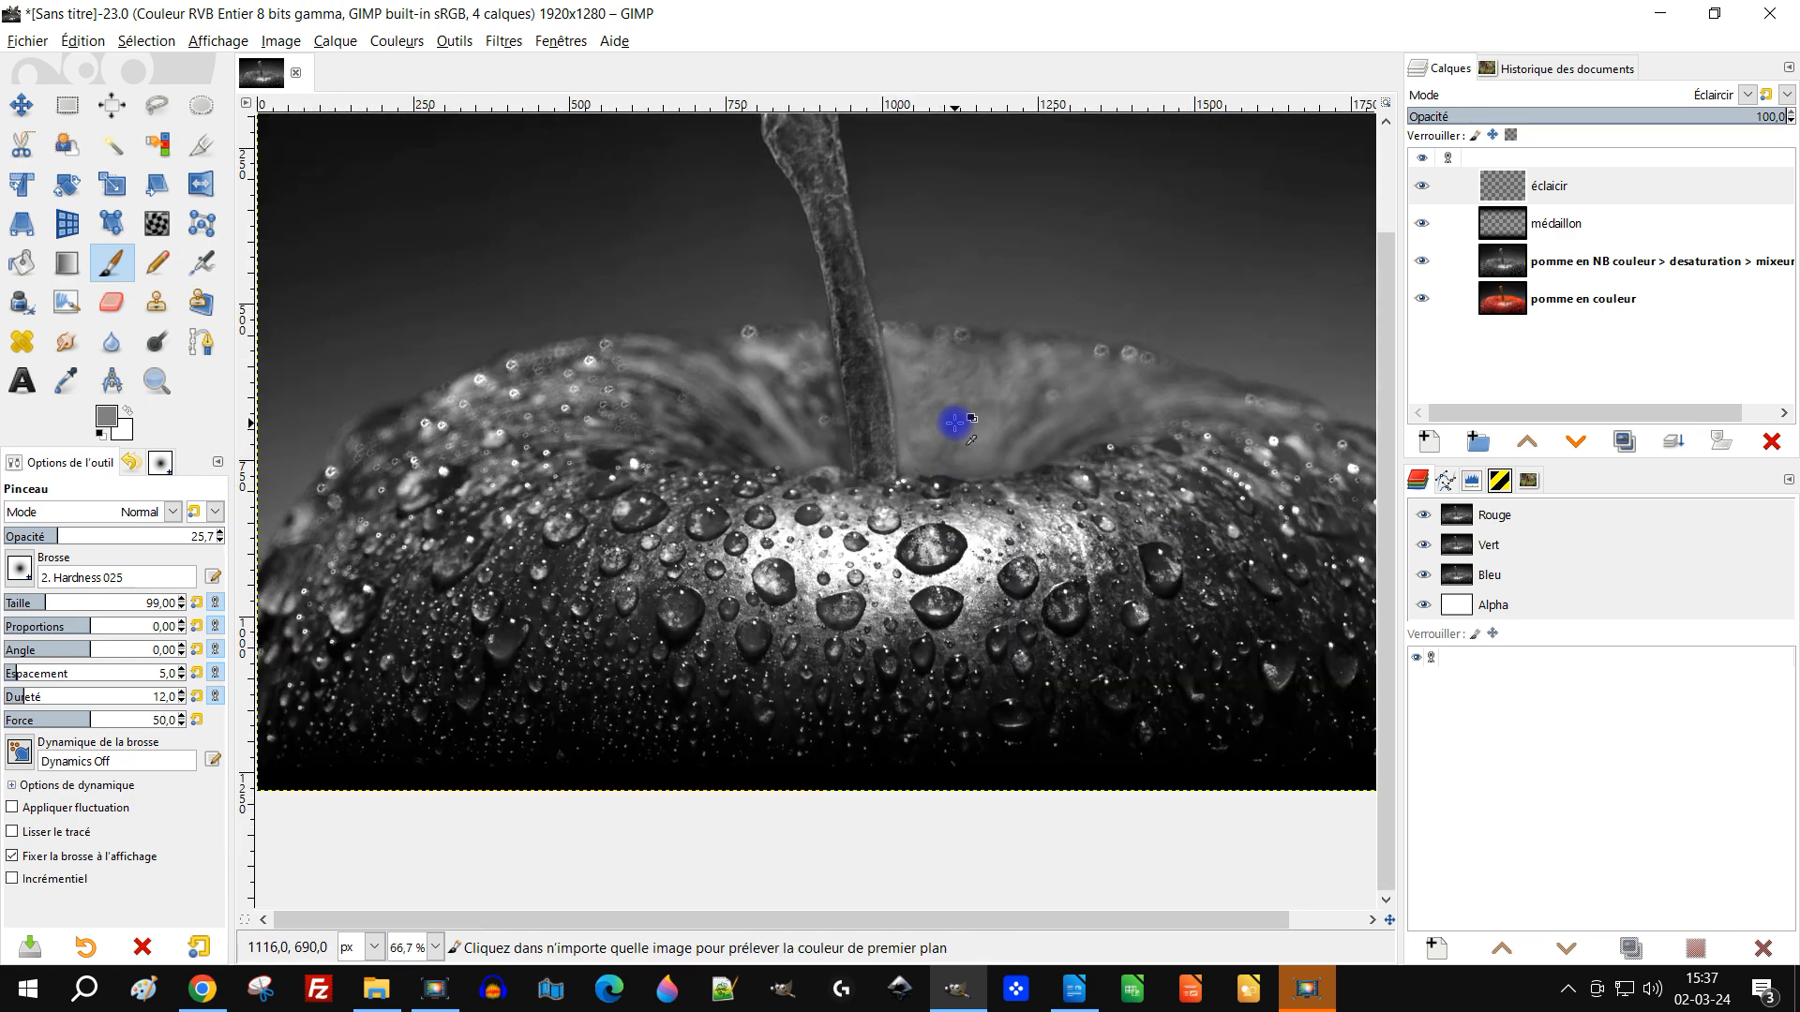
{"action": "scroll", "coordinate": [948, 510], "scroll_direction": "up", "scroll_amount": 1}
{"action": "scroll", "coordinate": [1037, 562], "scroll_direction": "down", "scroll_amount": 1}
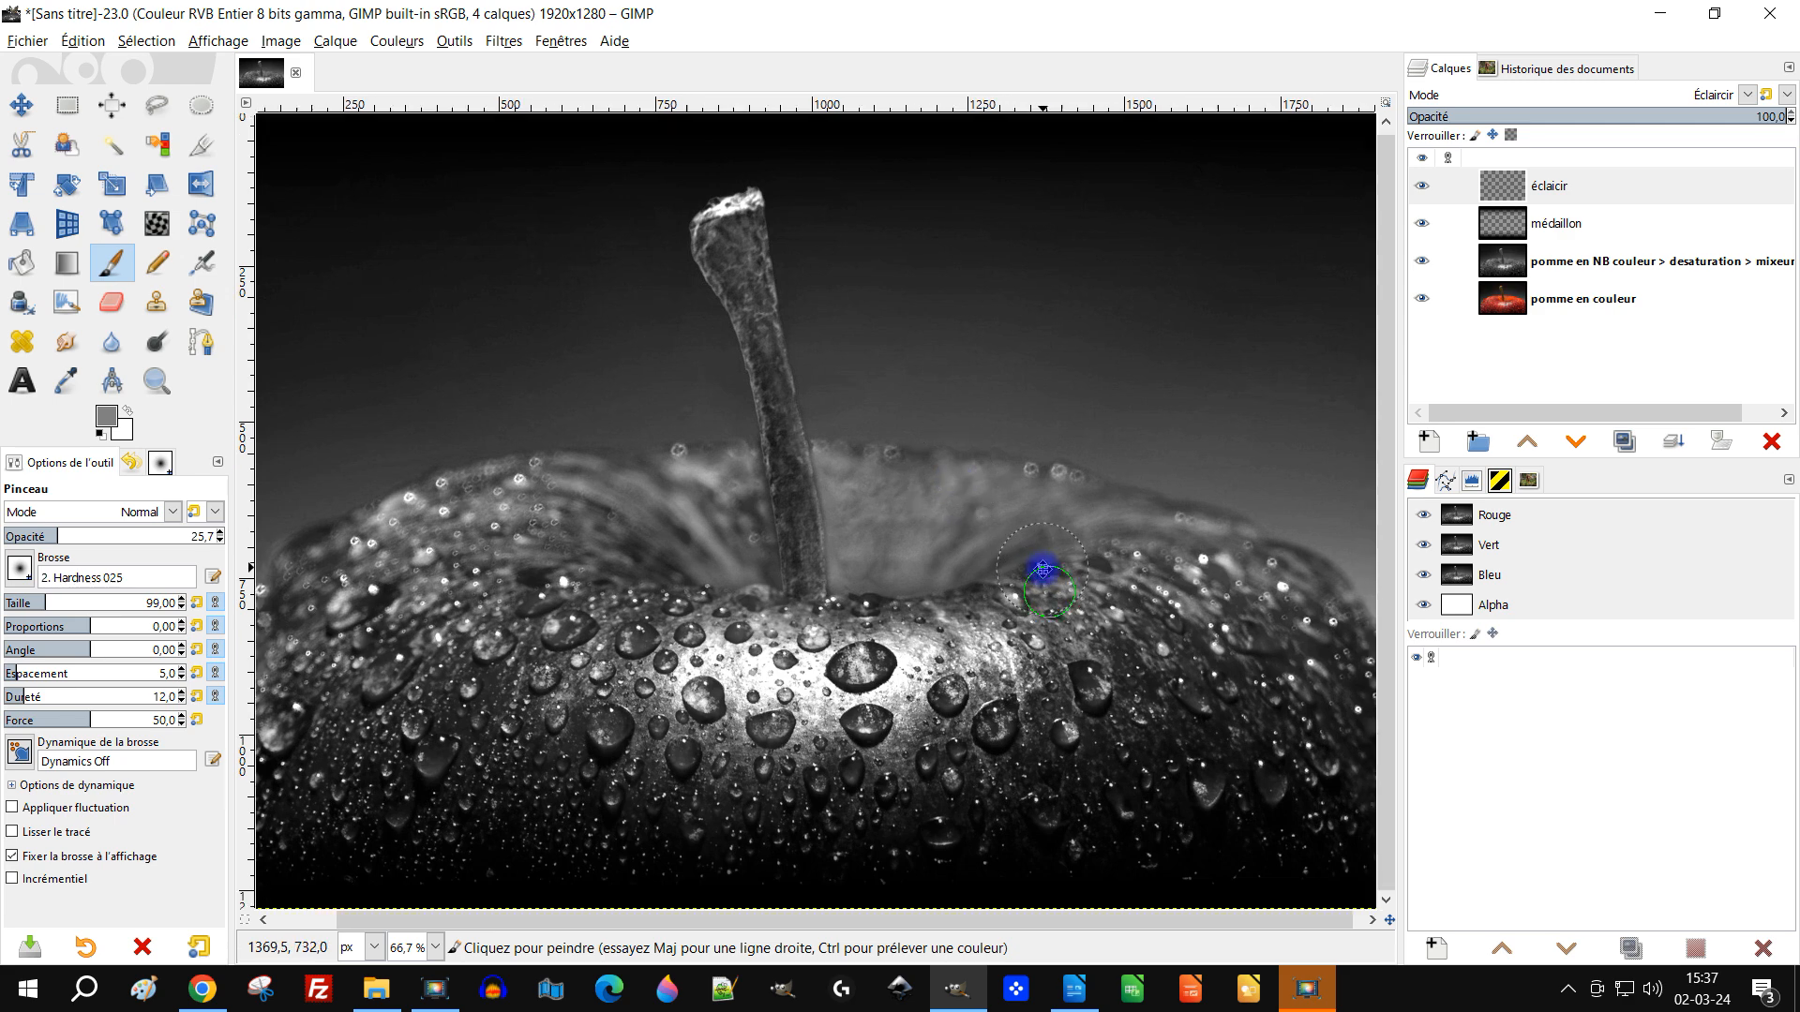
{"action": "scroll", "coordinate": [864, 675], "scroll_direction": "up", "scroll_amount": 1}
{"action": "scroll", "coordinate": [705, 718], "scroll_direction": "up", "scroll_amount": 2}
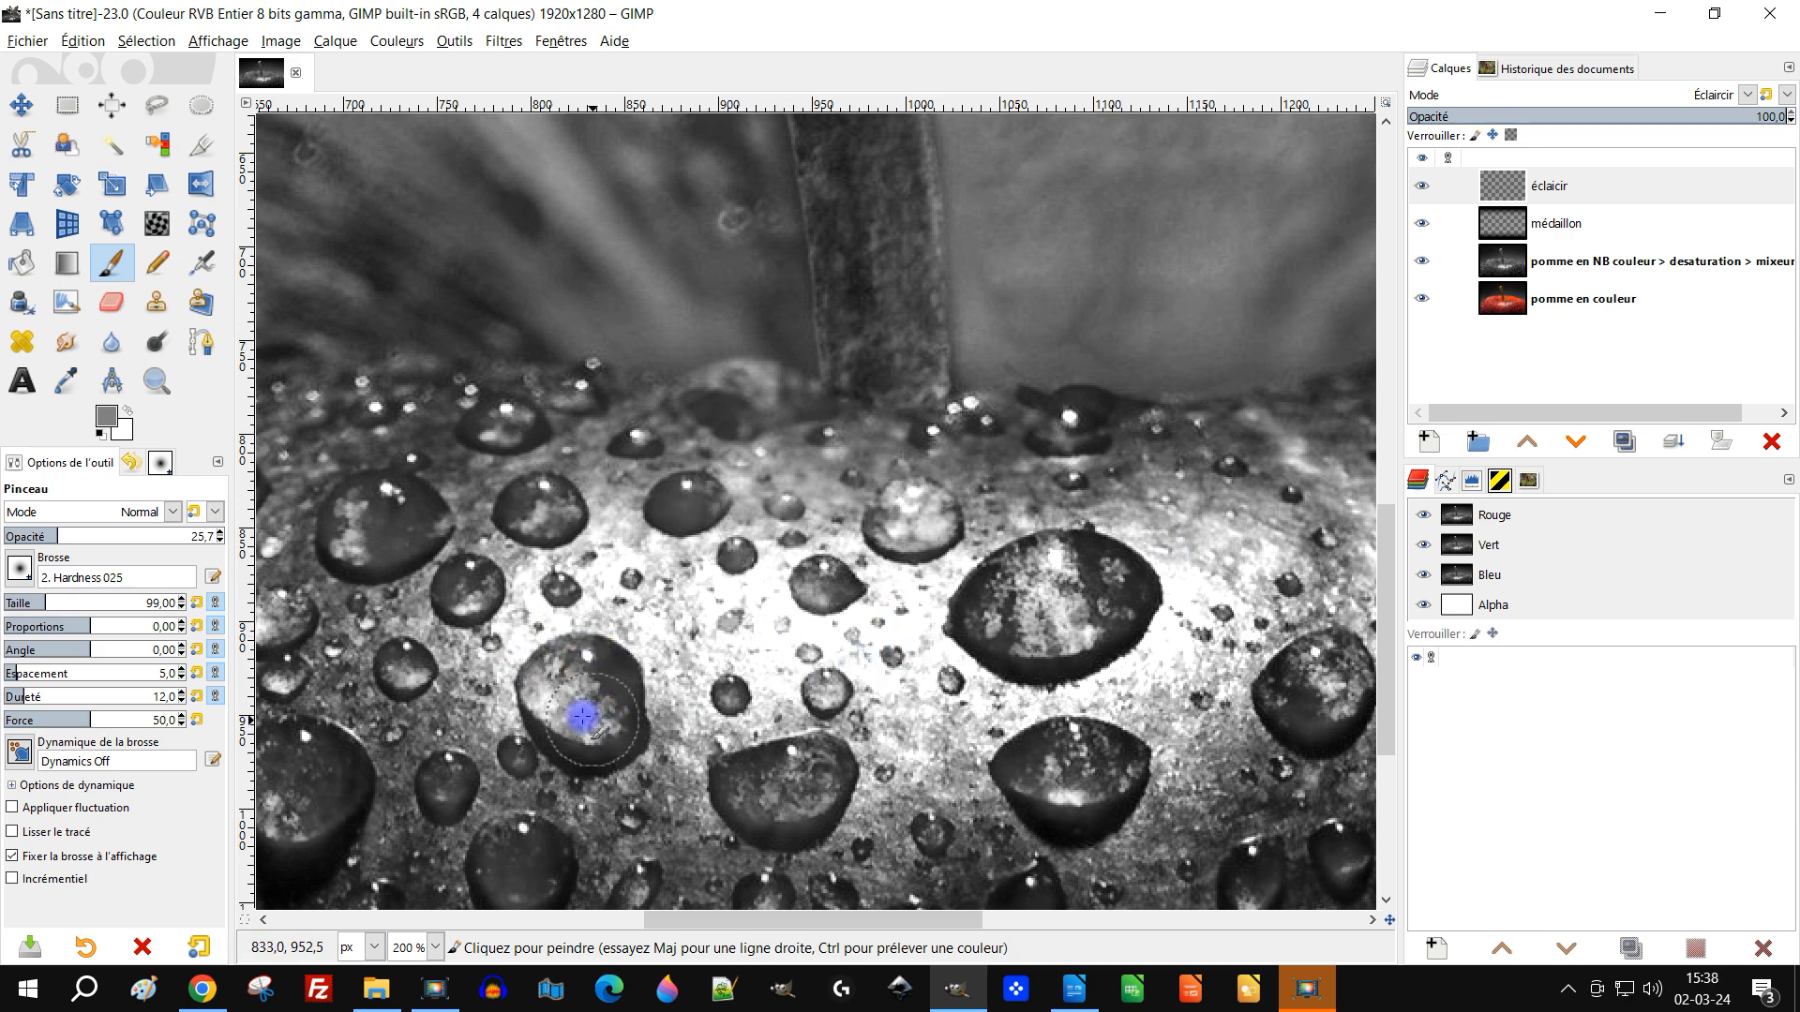
{"action": "left_click_drag", "start_coordinate": [580, 714], "coordinate": [603, 716]}
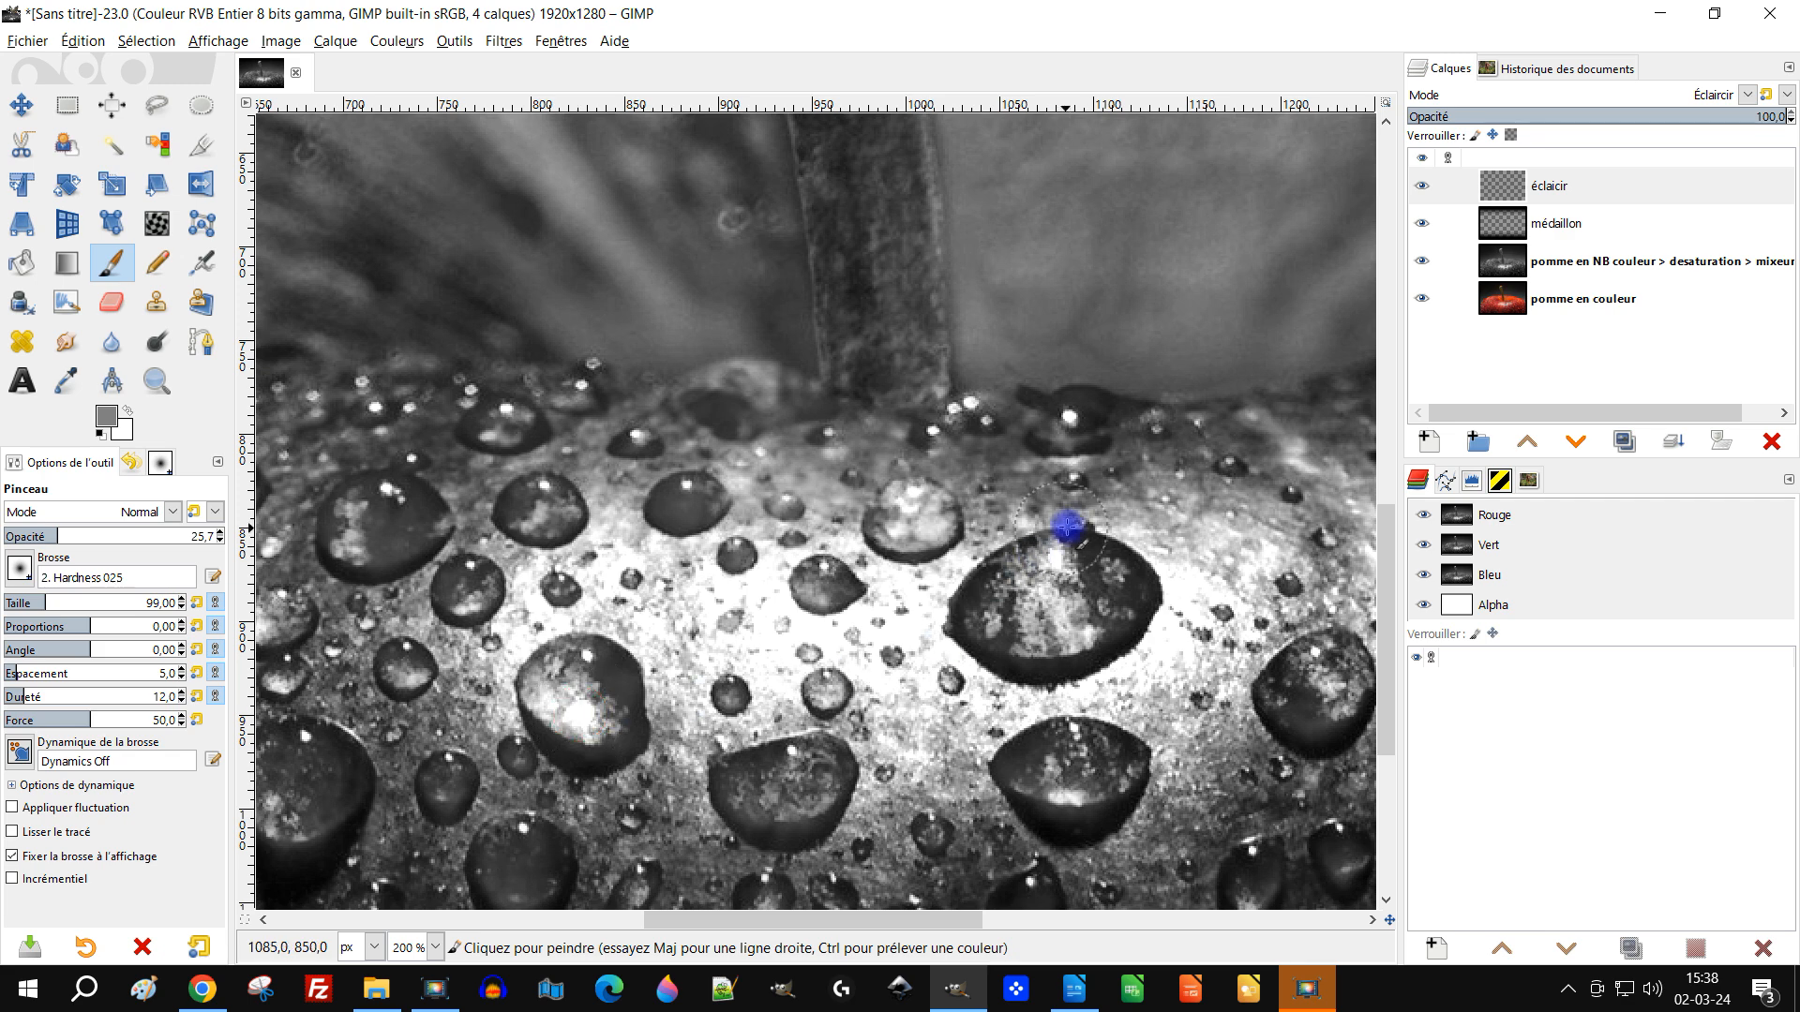
{"action": "left_click", "coordinate": [1054, 561]}
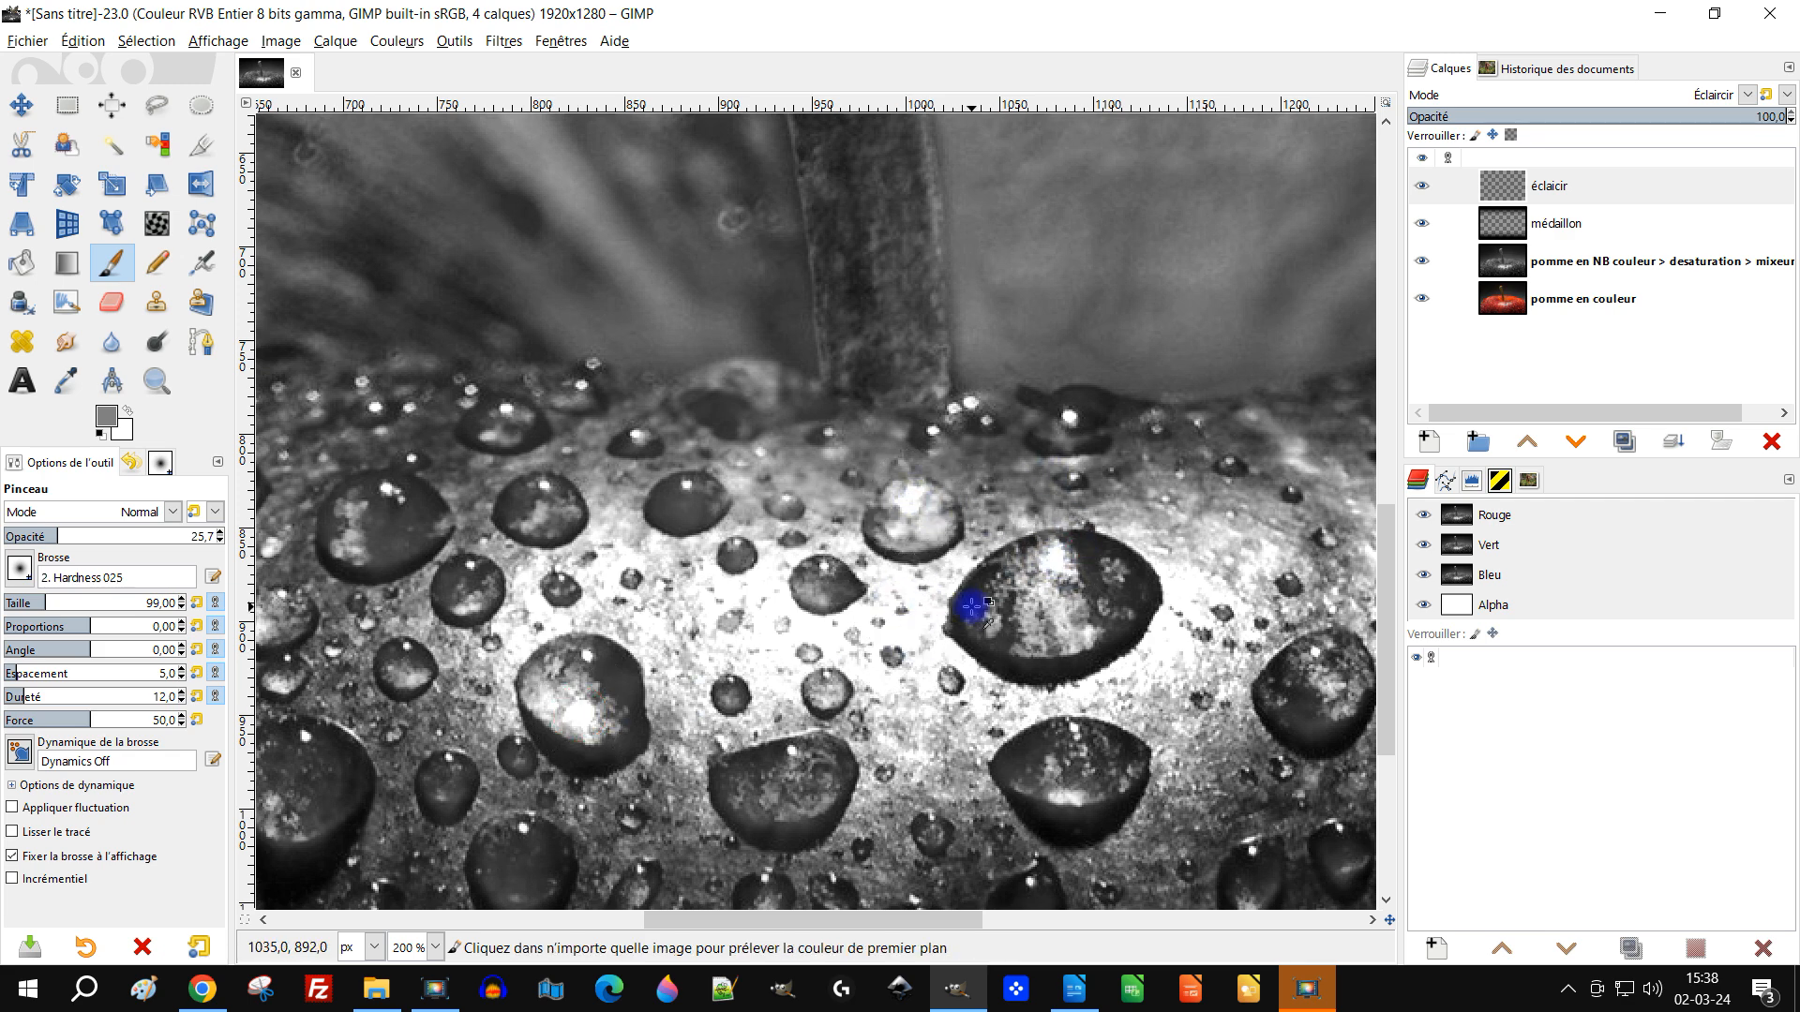
- Test a lower opacity on the éclaicir layer against the whole image, and set it to 90,6
{"action": "scroll", "coordinate": [975, 586], "scroll_direction": "down", "scroll_amount": 3}
{"action": "scroll", "coordinate": [1014, 544], "scroll_direction": "down", "scroll_amount": 2}
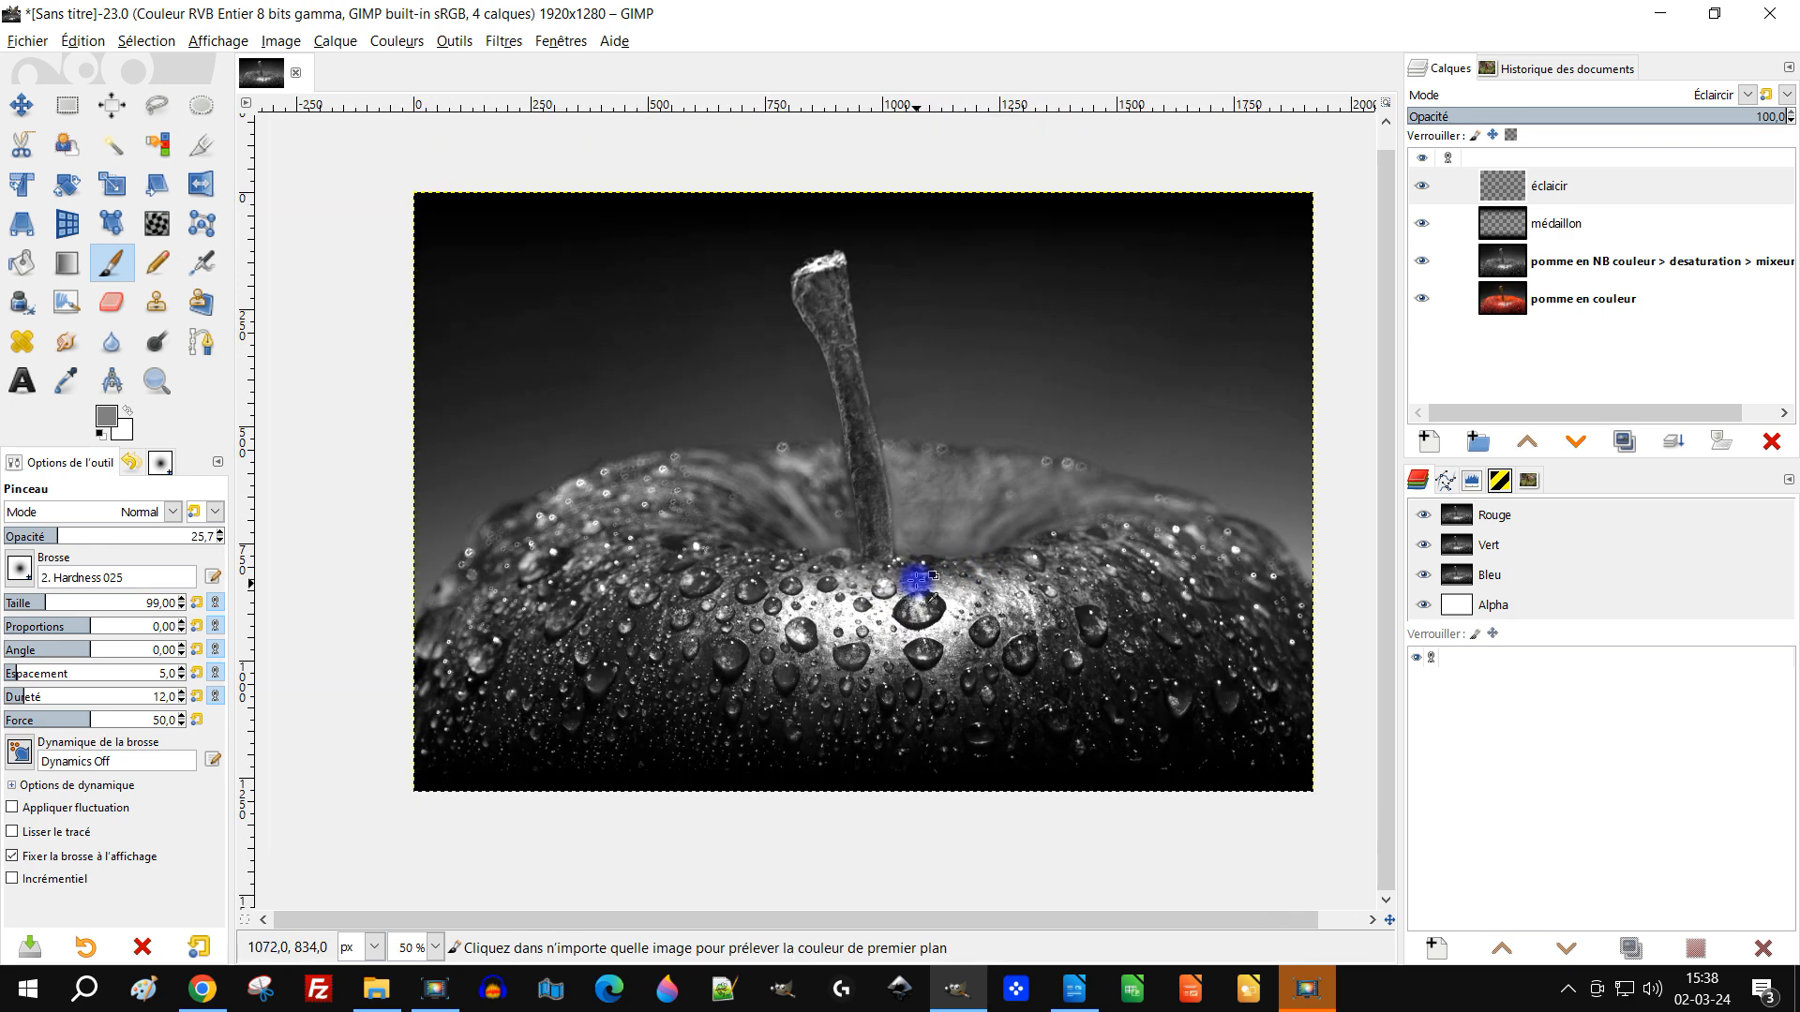
{"action": "left_click_drag", "start_coordinate": [1067, 552], "coordinate": [951, 487]}
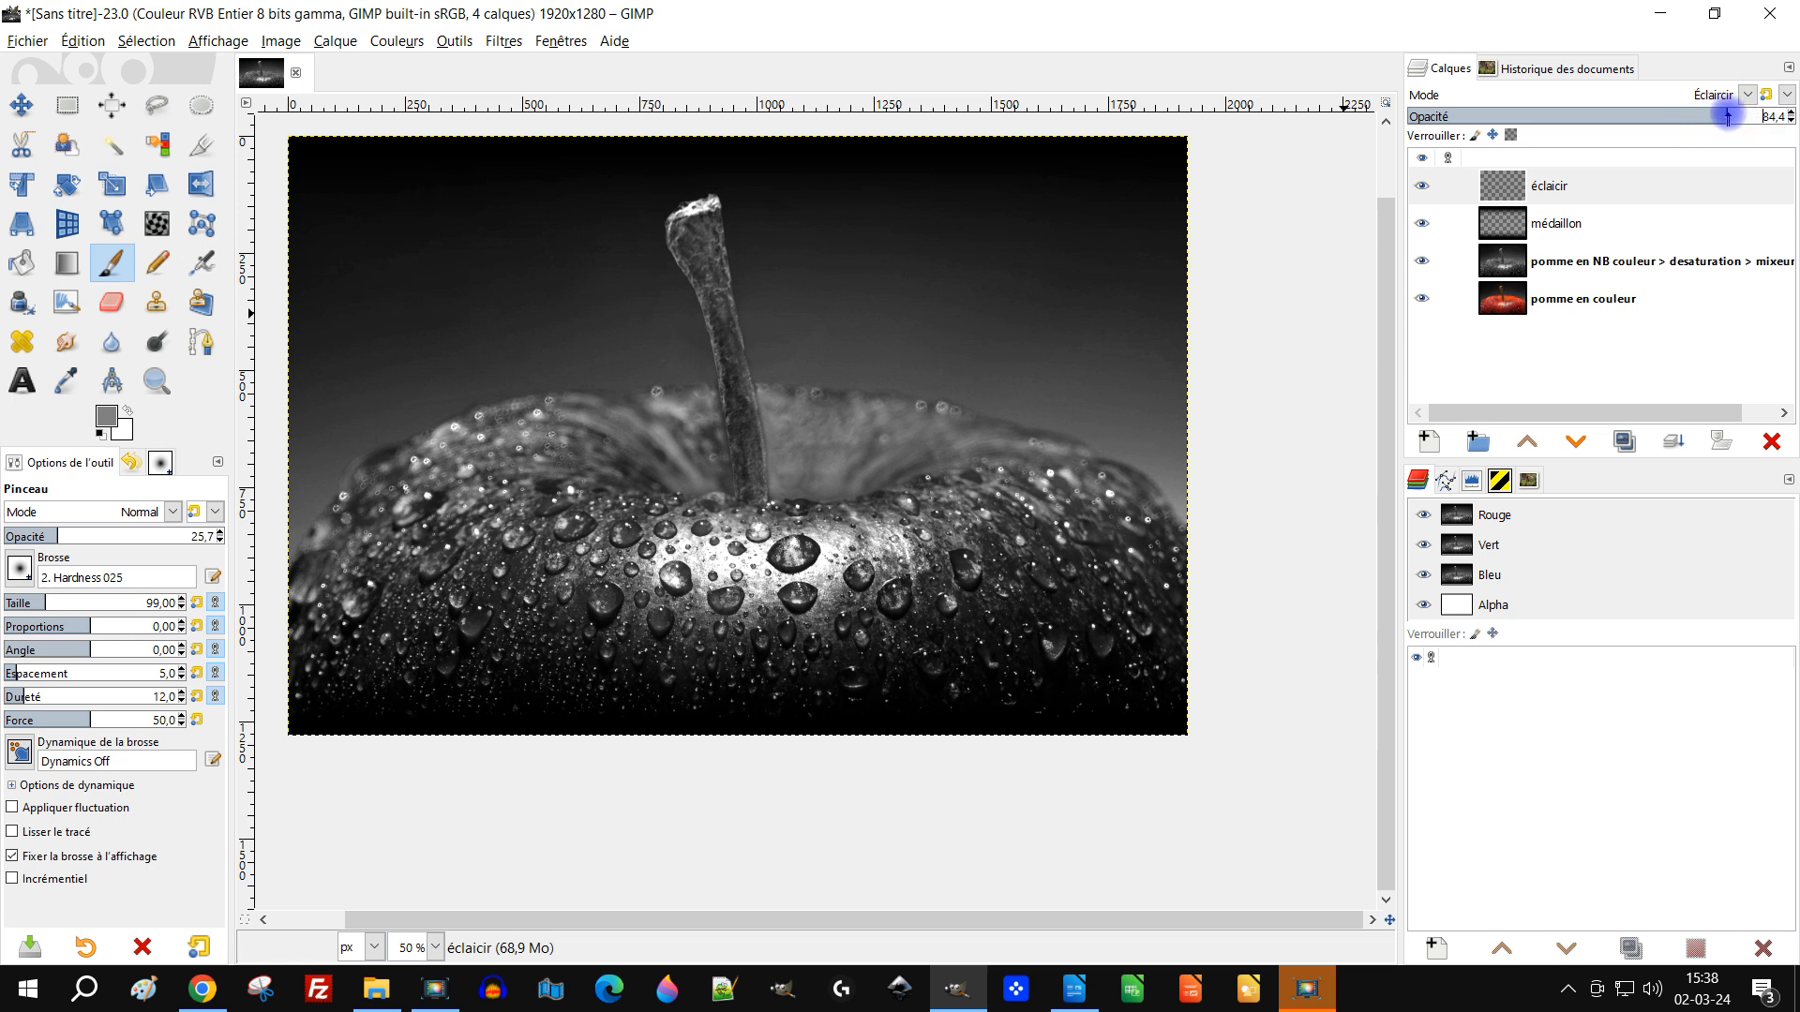
{"action": "left_click_drag", "start_coordinate": [1688, 116], "coordinate": [1443, 114]}
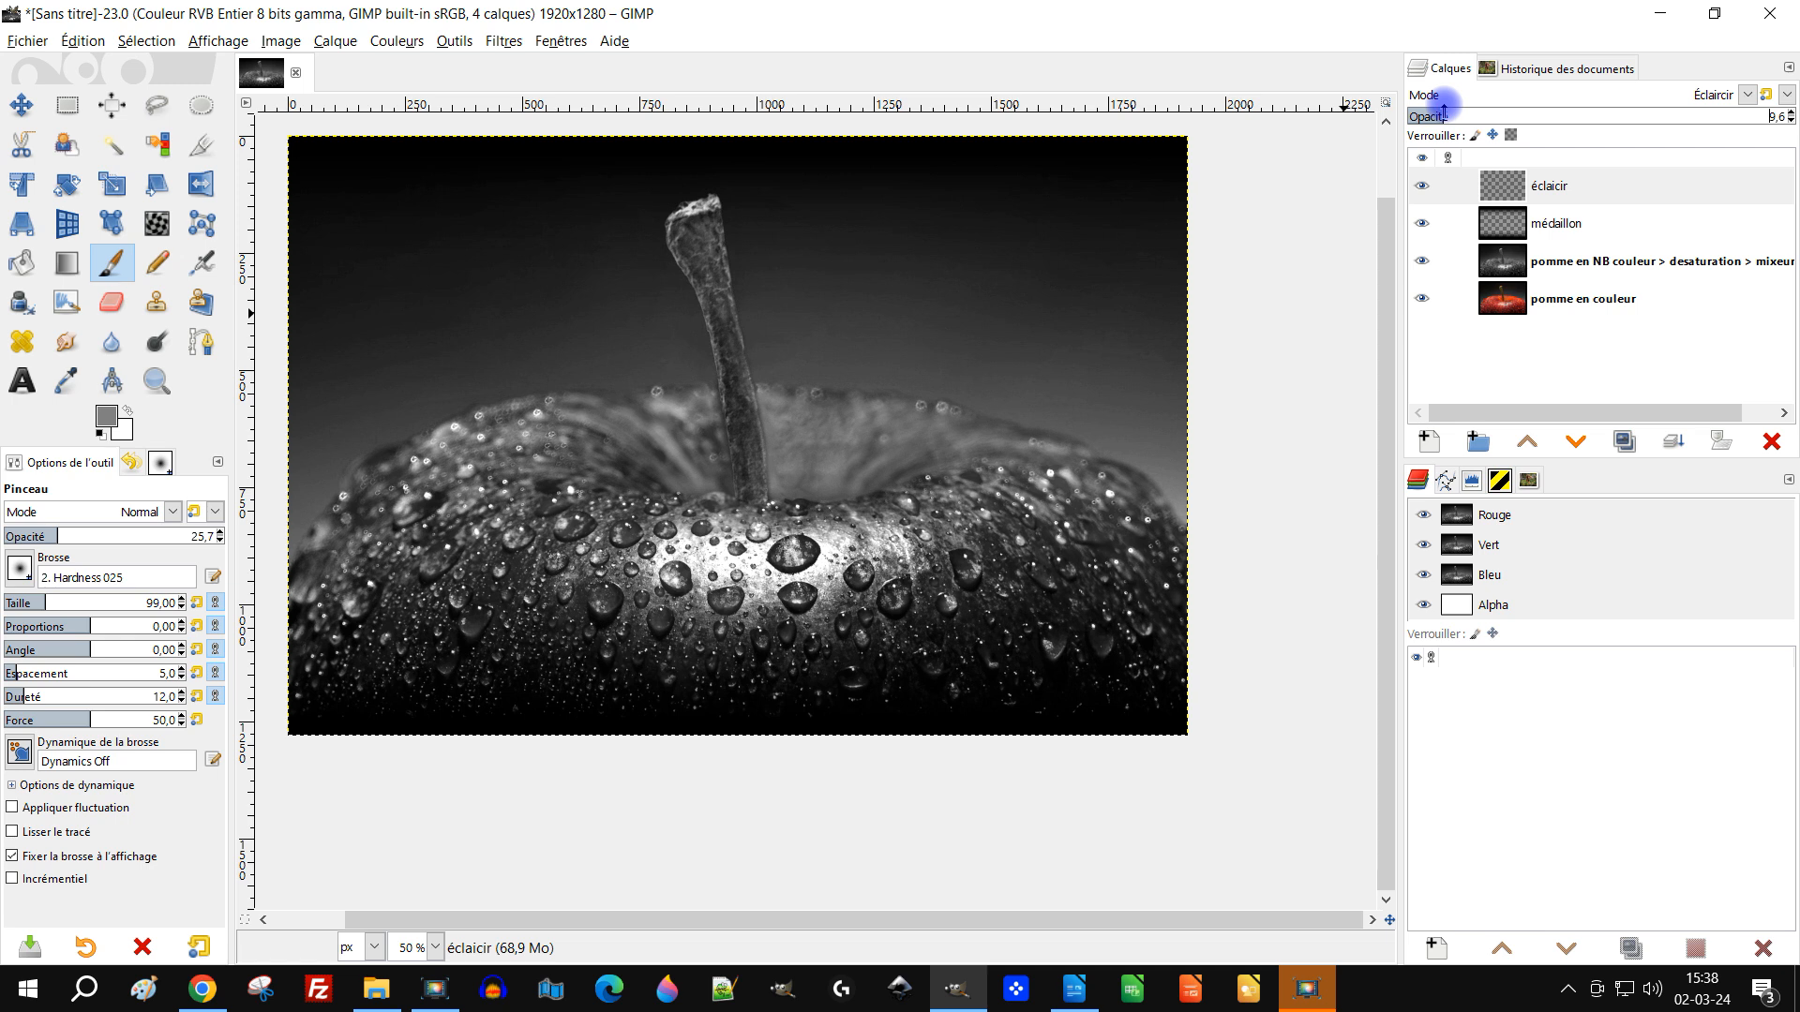
{"action": "left_click_drag", "start_coordinate": [1624, 110], "coordinate": [1779, 130]}
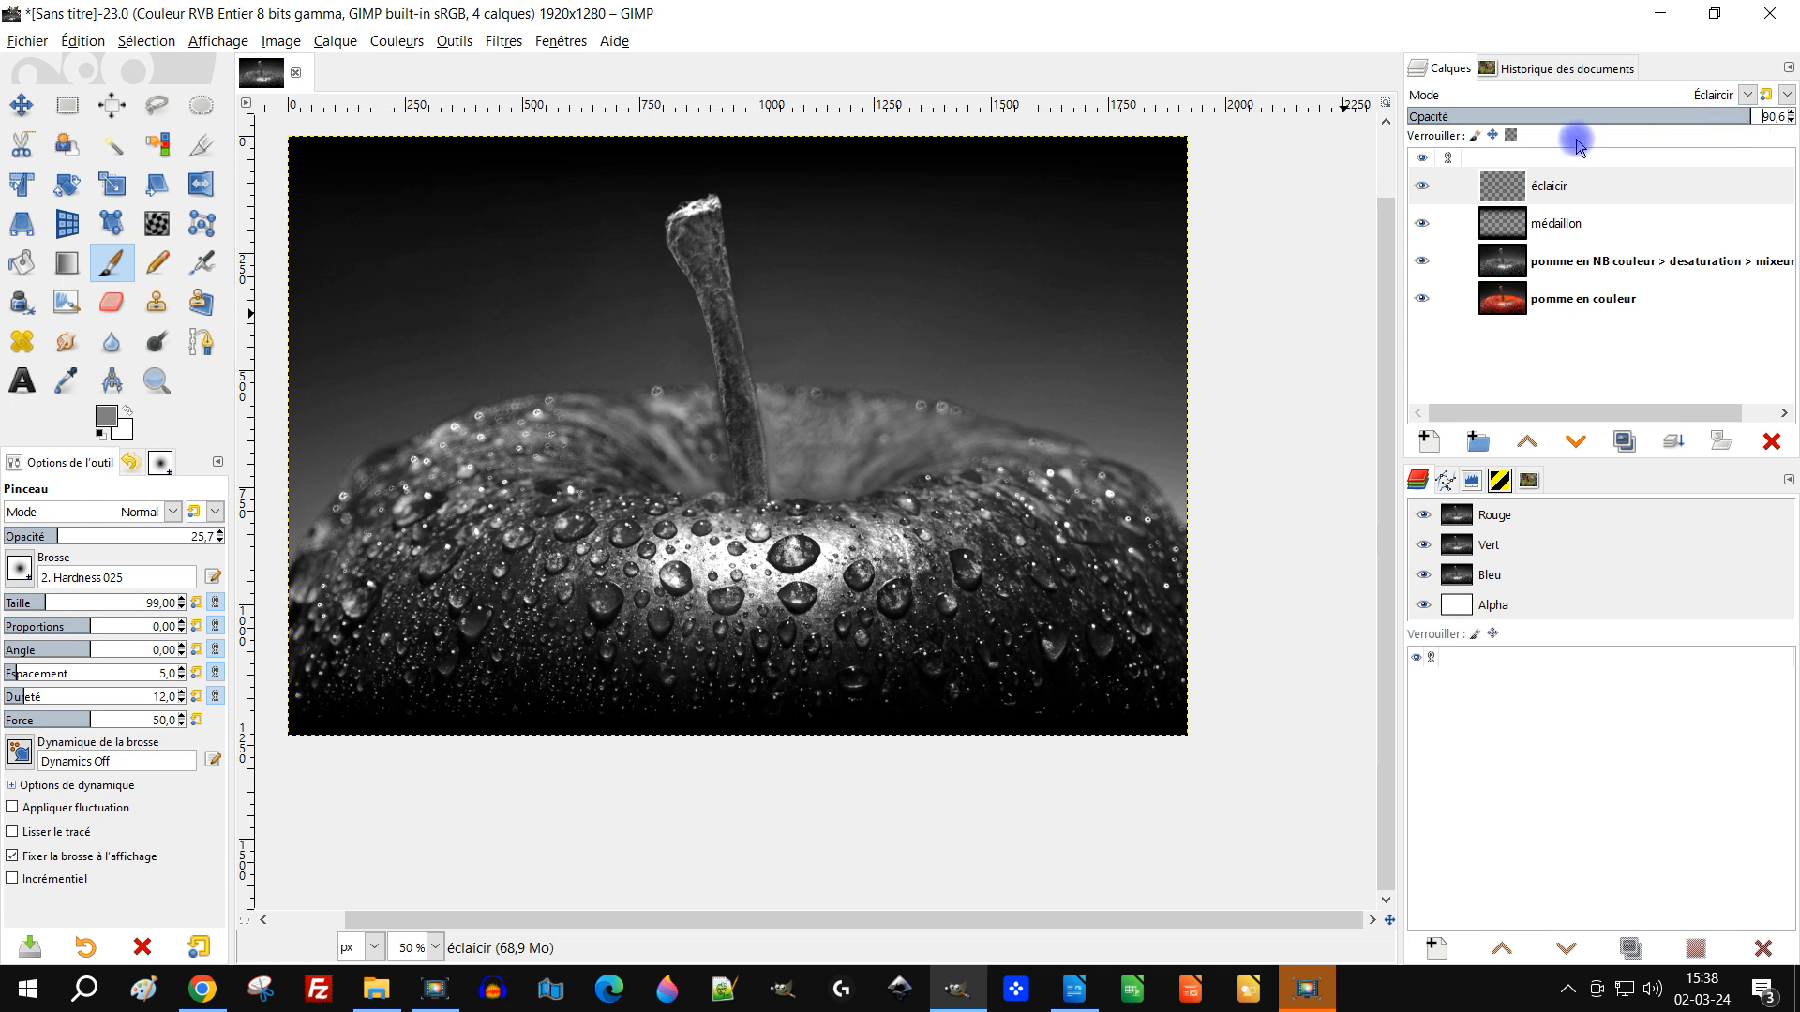
- Duplicate the éclaicir layer to try a stronger lightening, and delete the copy
{"action": "left_click", "coordinate": [1575, 180]}
{"action": "left_click", "coordinate": [1622, 441]}
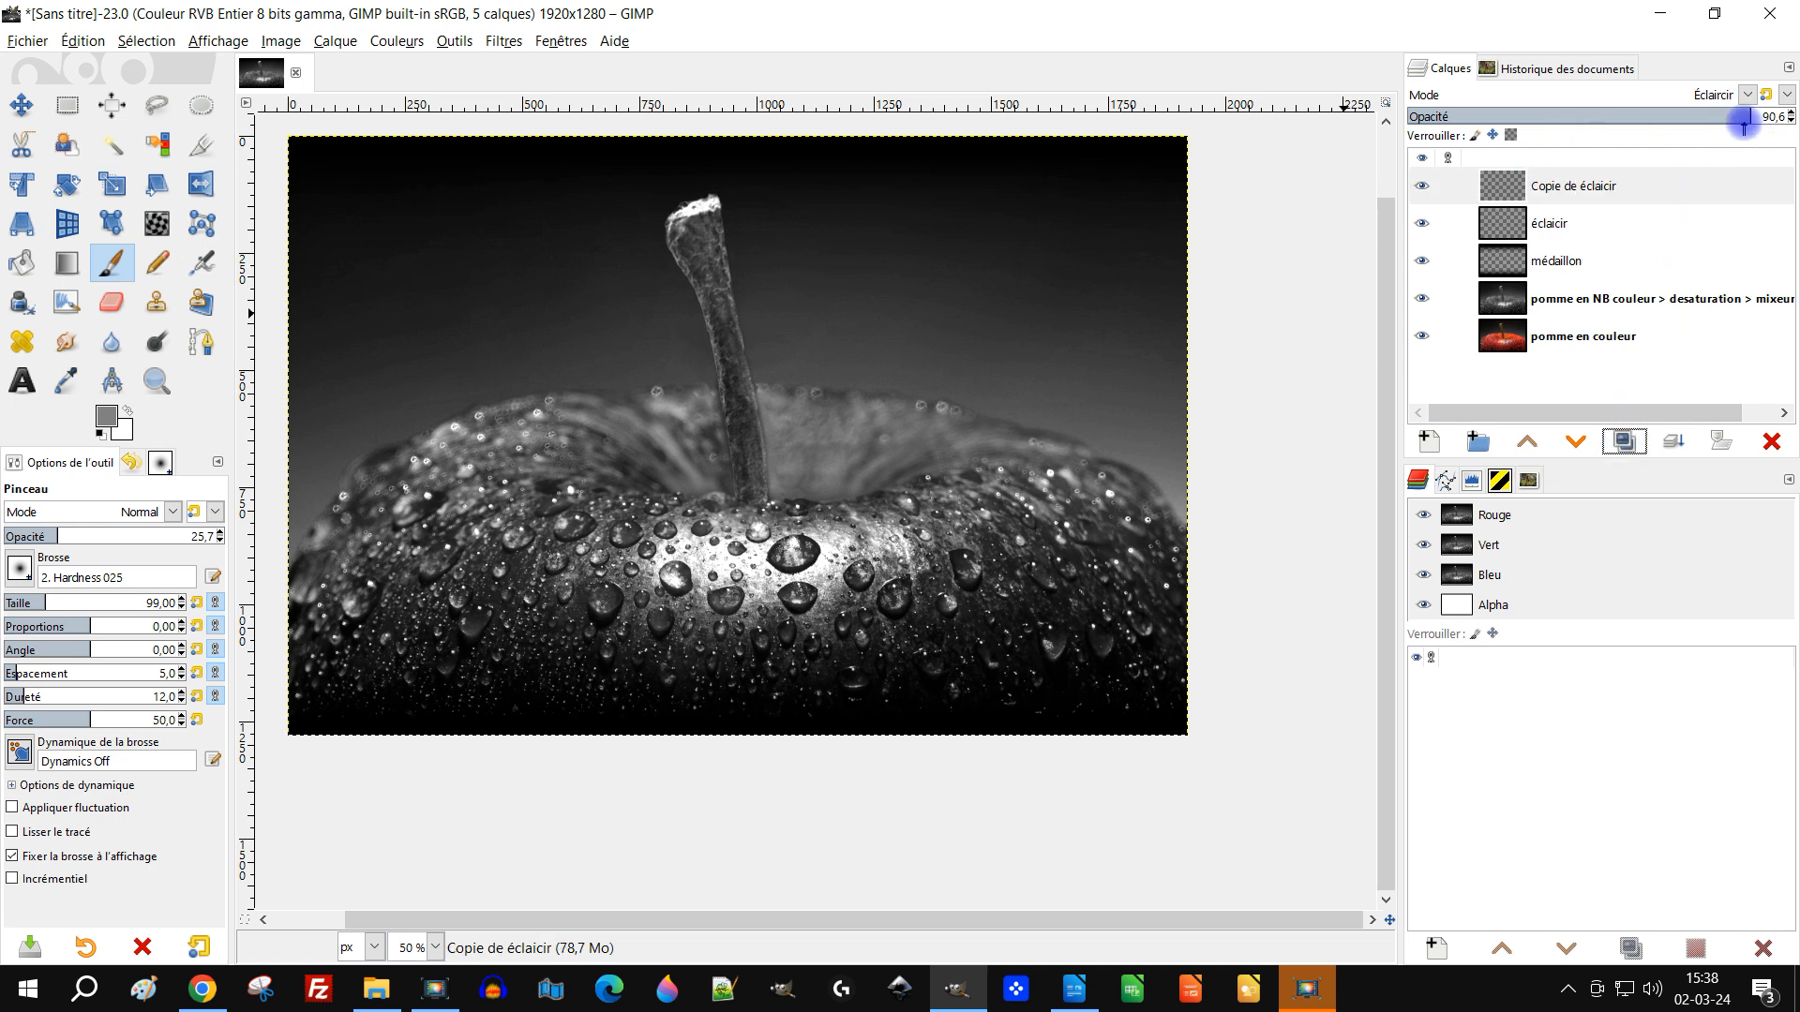
{"action": "left_click", "coordinate": [1770, 441]}
- Compare the result with the pomme en couleur layer alone, and set the éclaicir layer's opacity to 88,6
{"action": "left_click_drag", "start_coordinate": [769, 269], "coordinate": [763, 273]}
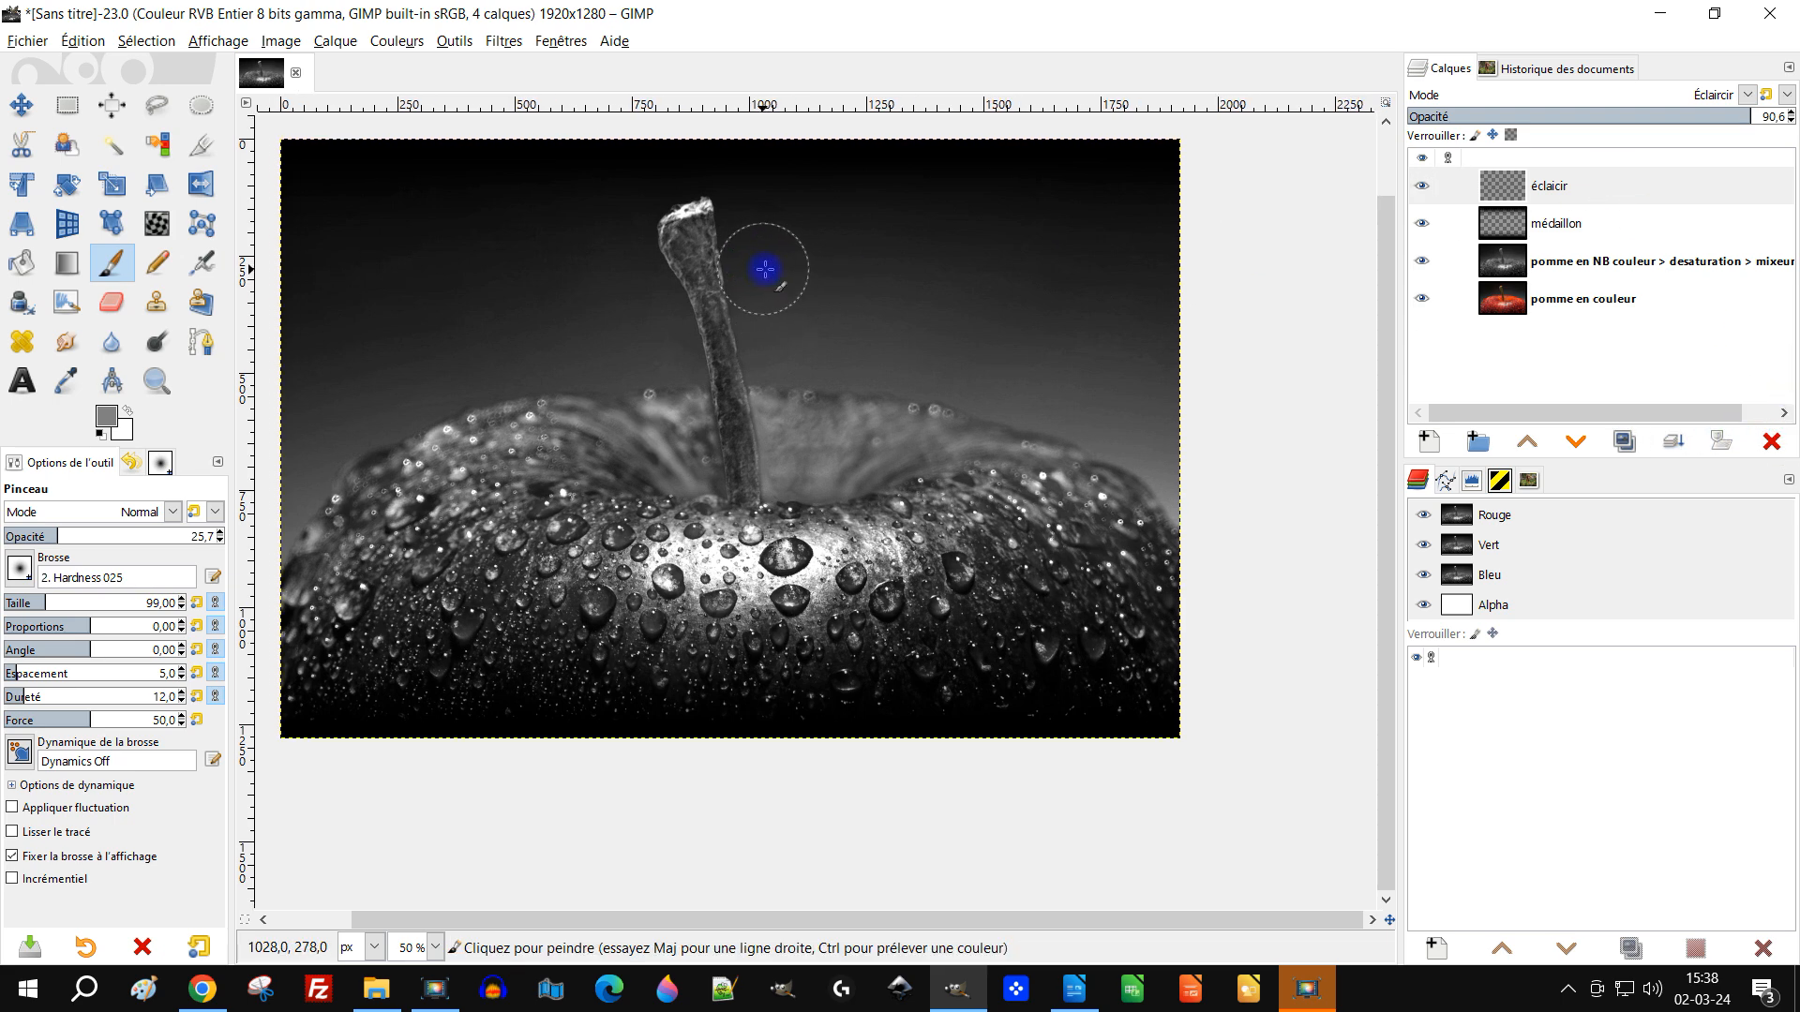
{"action": "left_click", "coordinate": [1424, 298], "text": "shift"}
{"action": "left_click", "coordinate": [1424, 298], "text": "shift"}
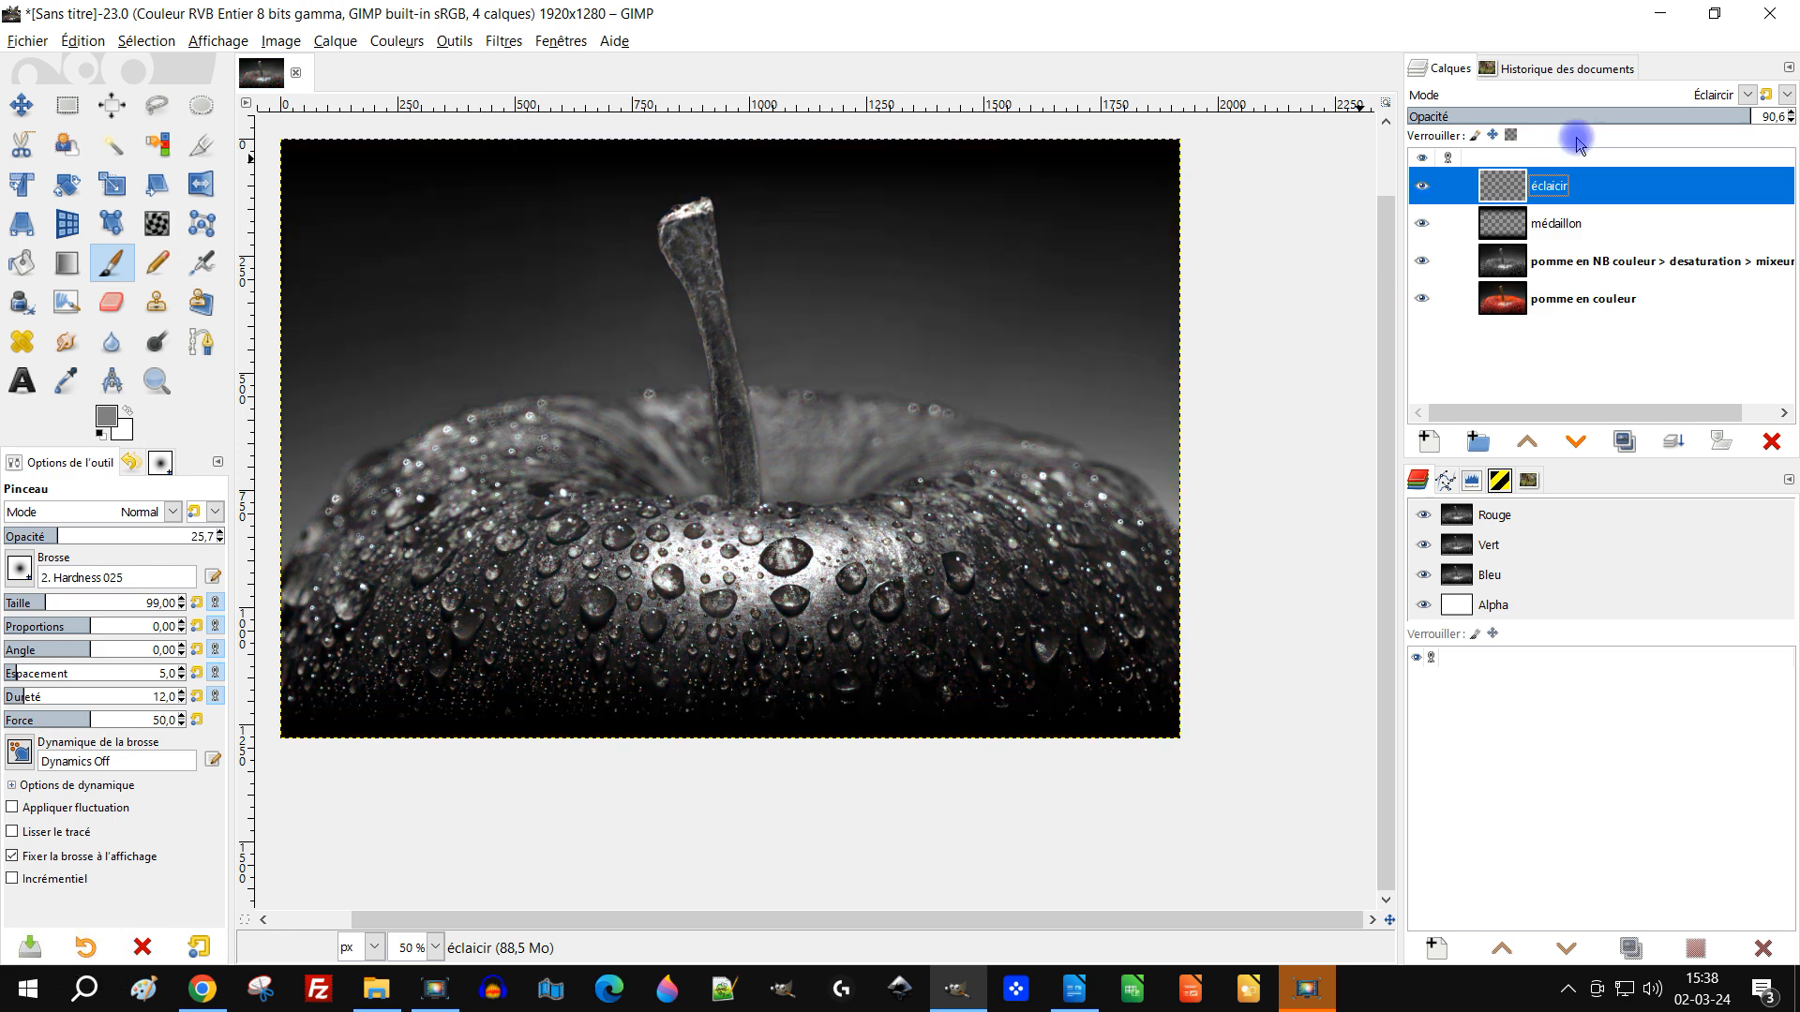
{"action": "left_click_drag", "start_coordinate": [1744, 118], "coordinate": [1737, 117]}
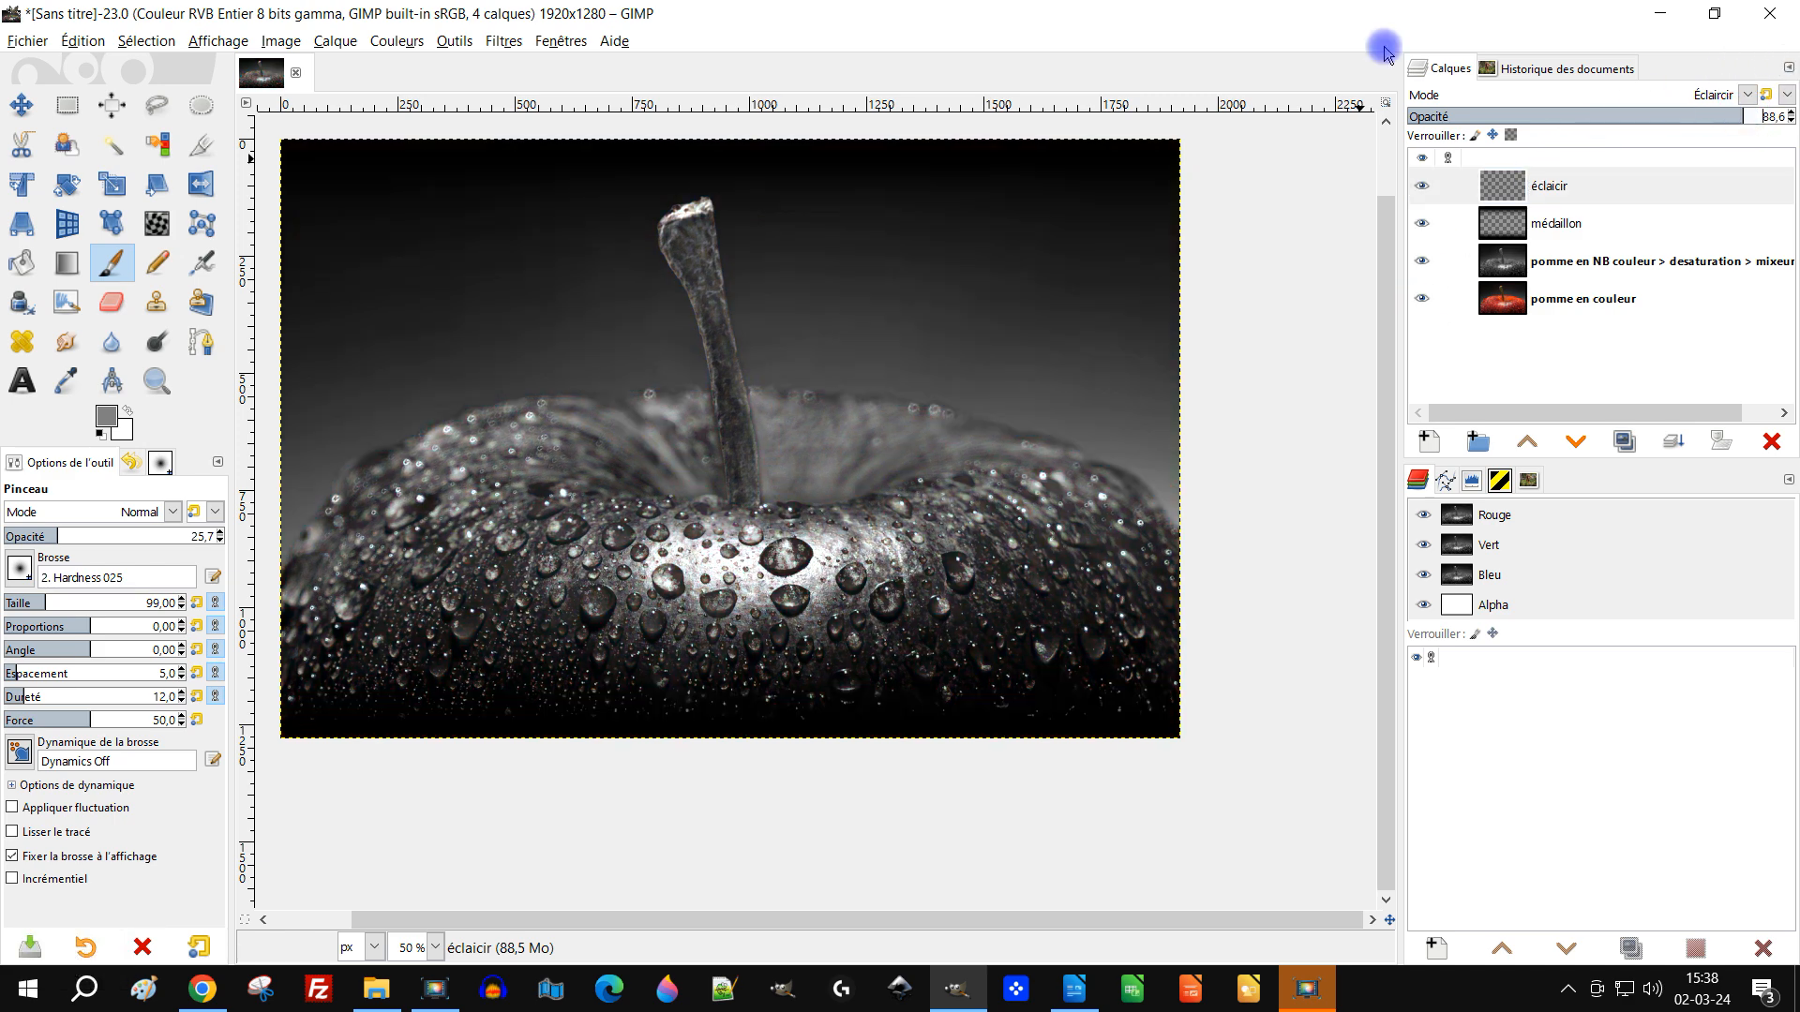
- Erase the lightening that spills around the stem's tip on the éclaicir layer, and compare the result with the pomme en couleur layer alone
{"action": "left_click", "coordinate": [111, 302]}
{"action": "left_click", "coordinate": [654, 221]}
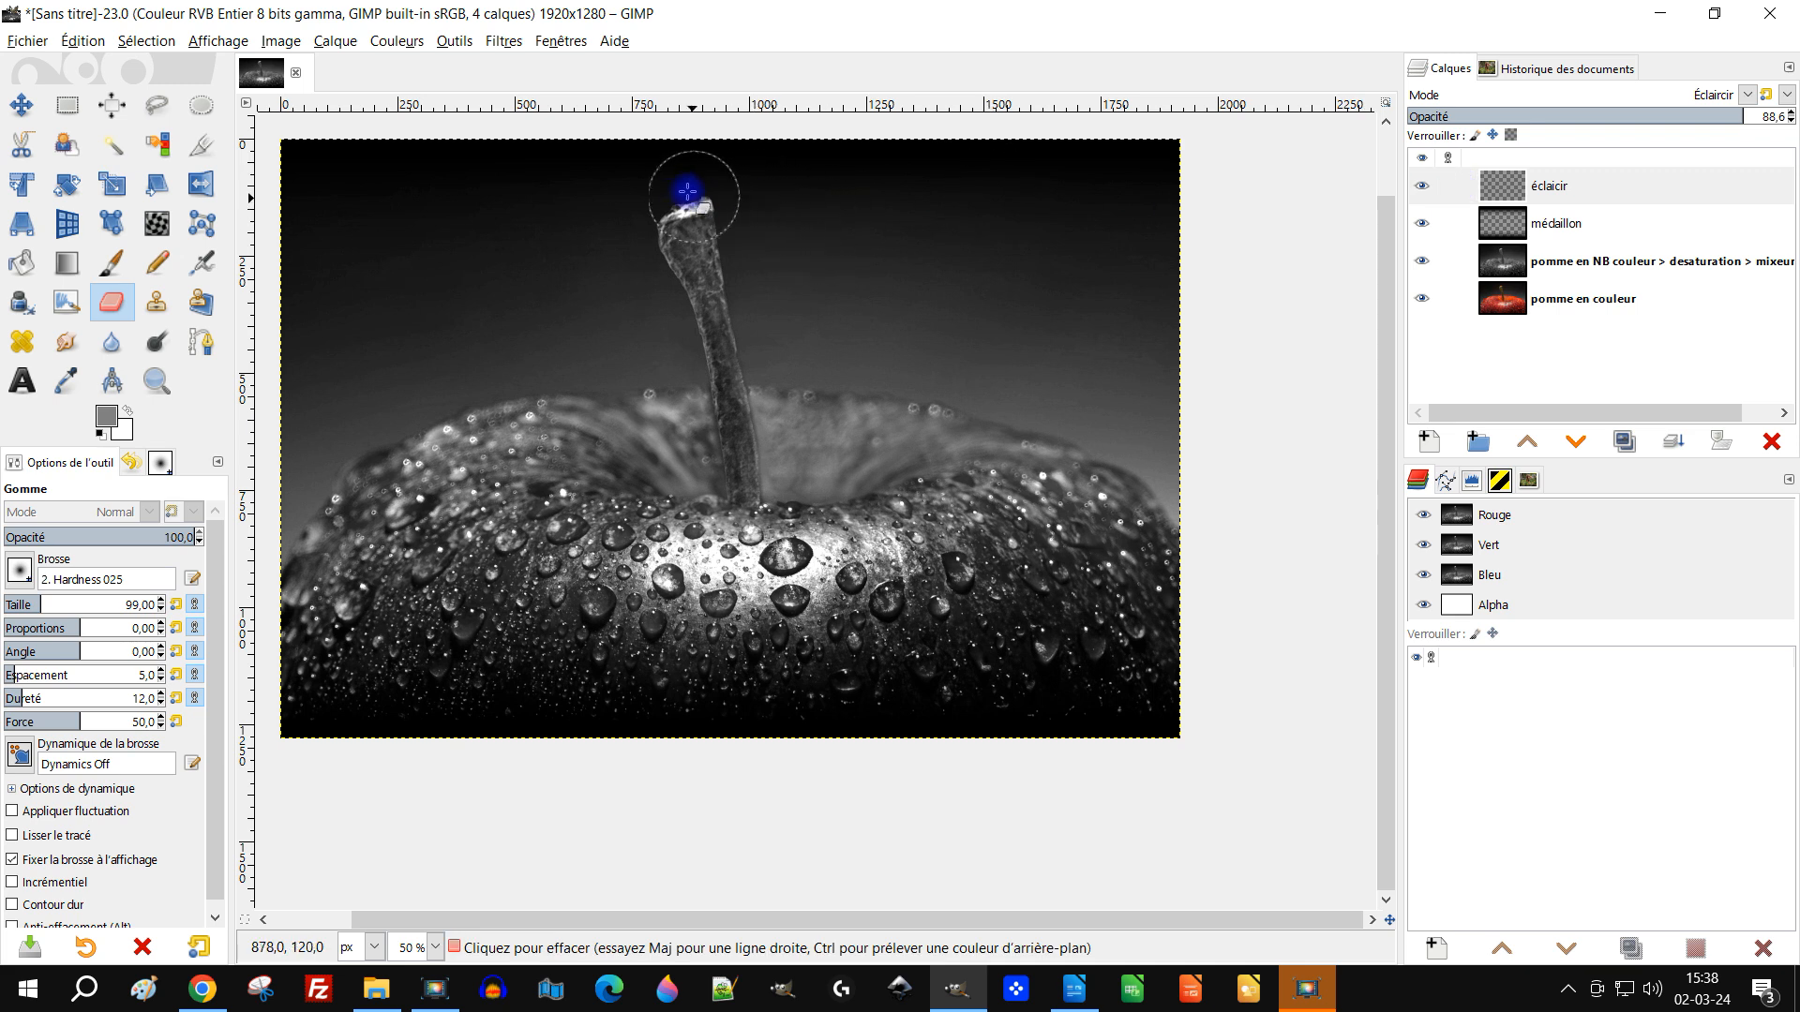
{"action": "left_click", "coordinate": [657, 188]}
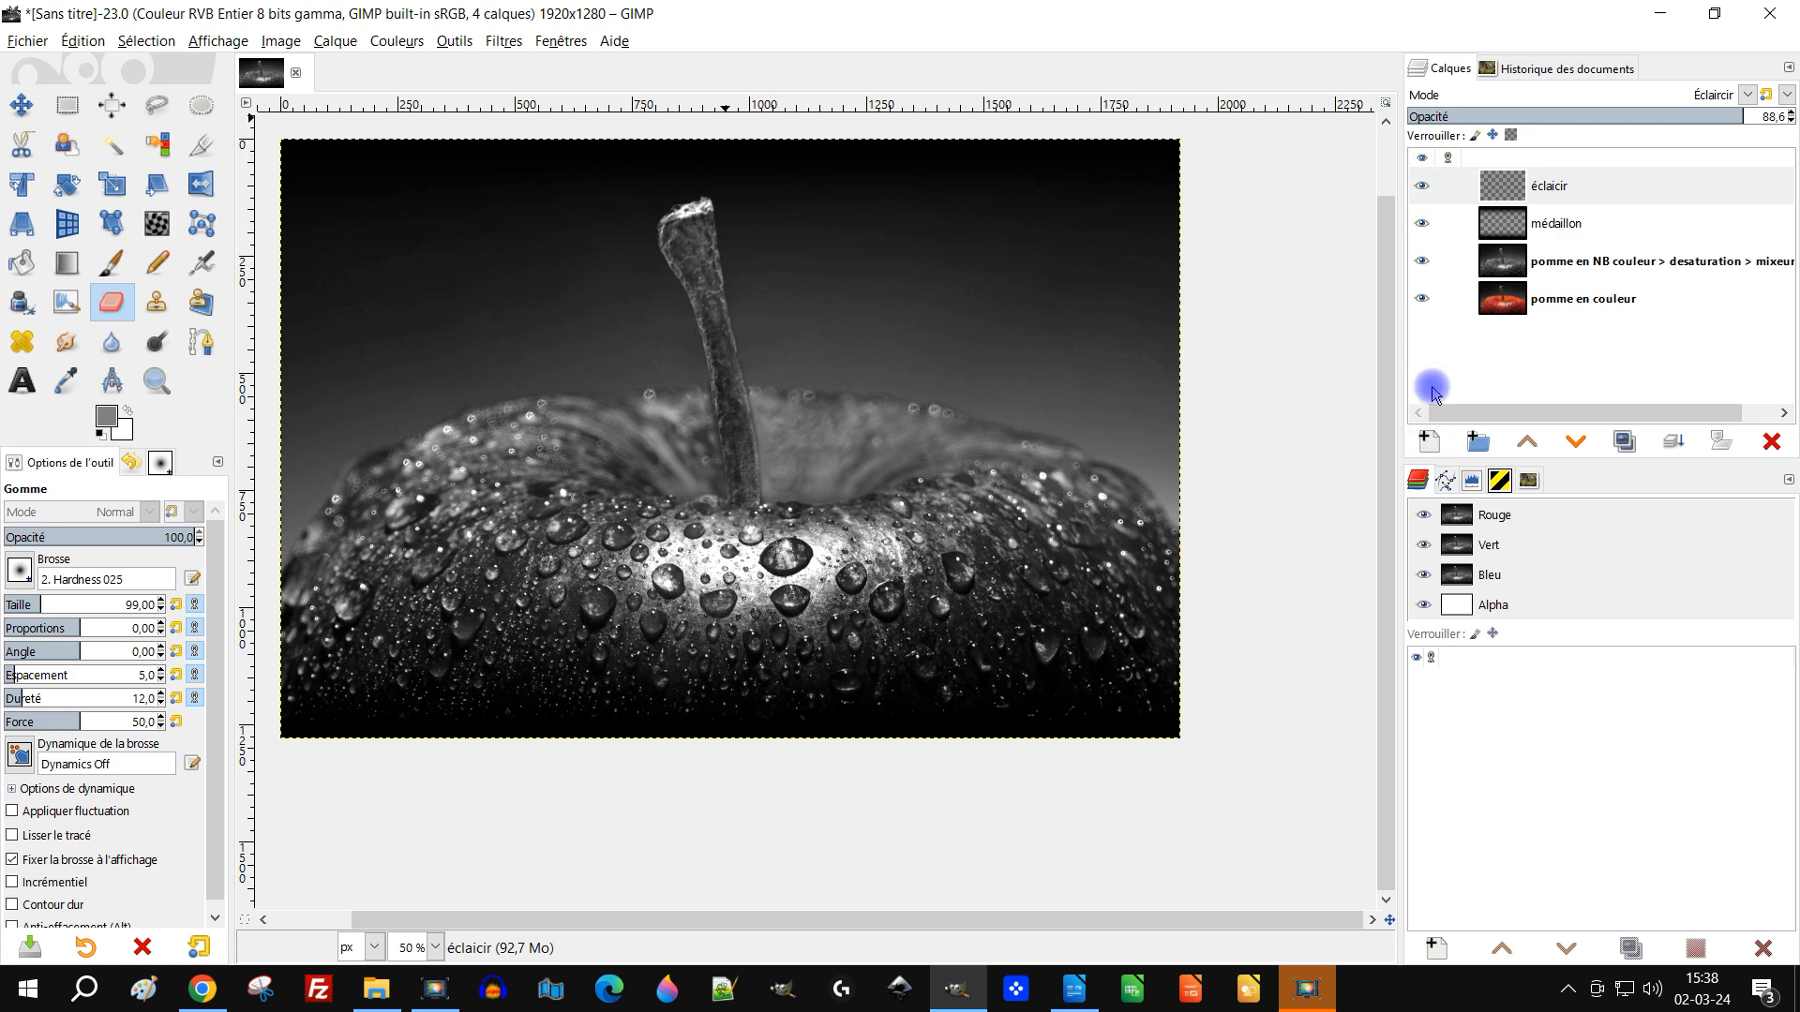
{"action": "left_click", "coordinate": [1422, 298], "text": "shift"}
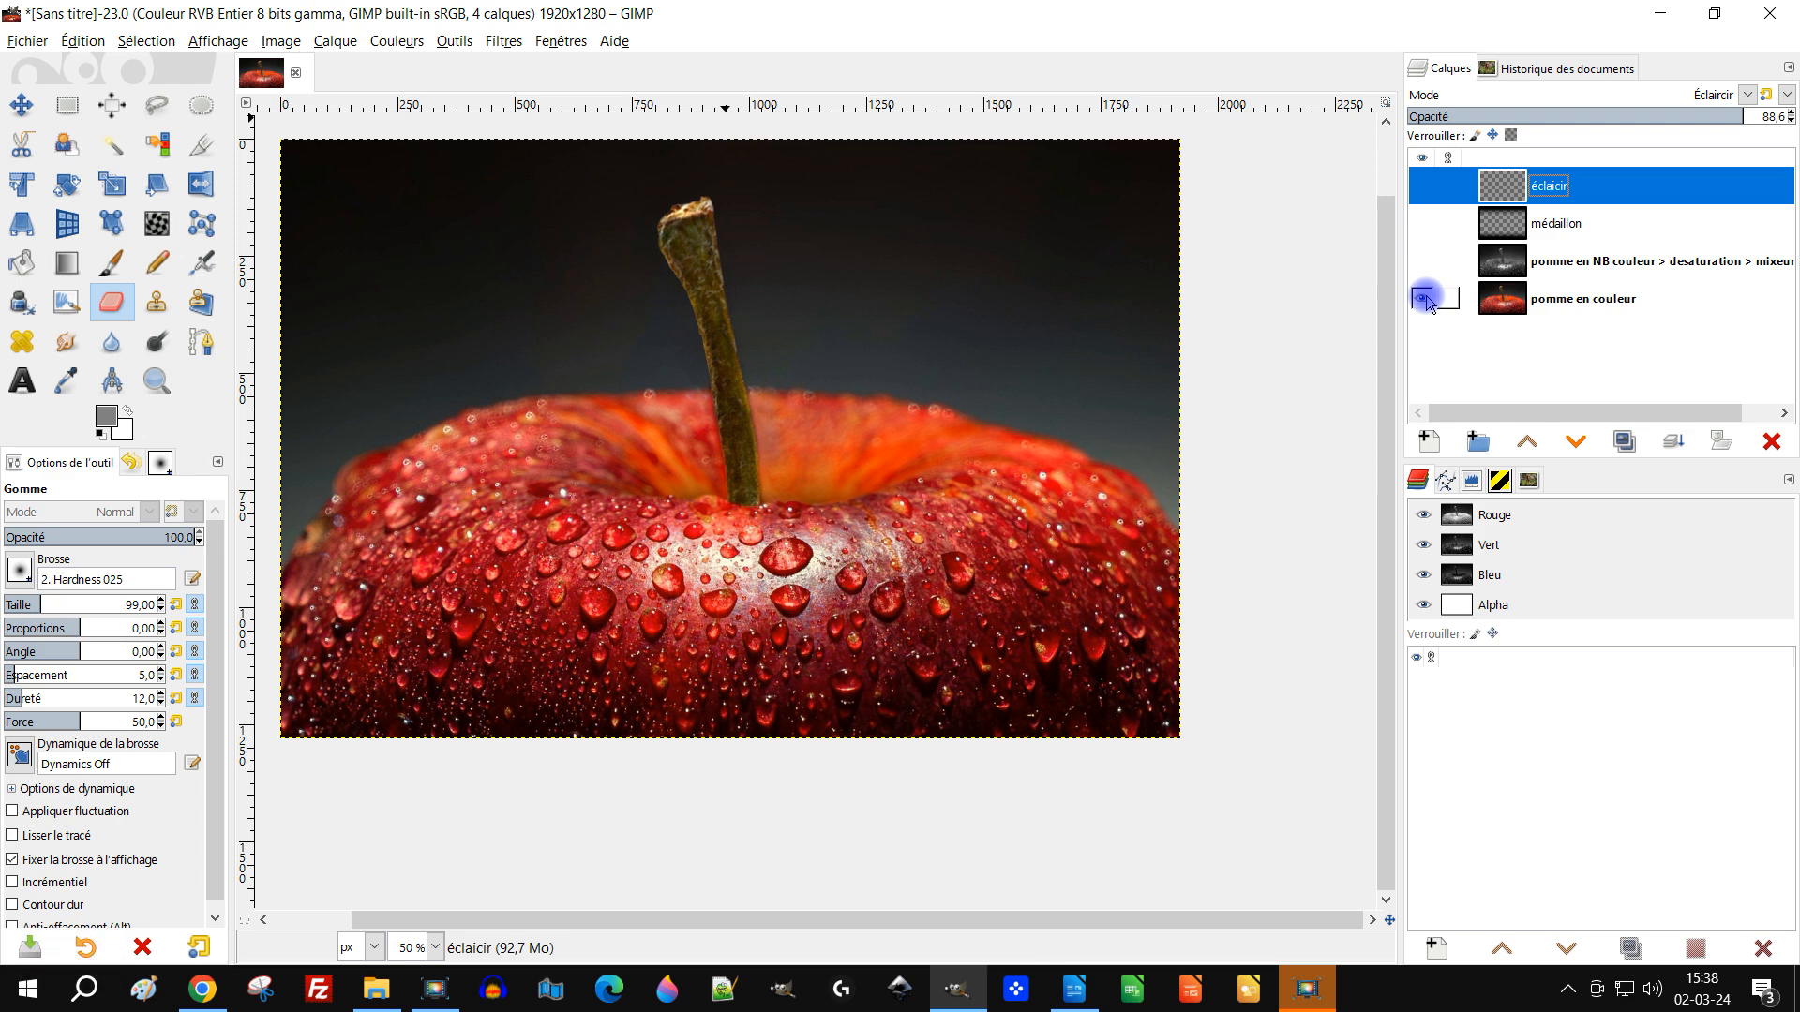
{"action": "left_click", "coordinate": [1423, 298], "text": "shift"}
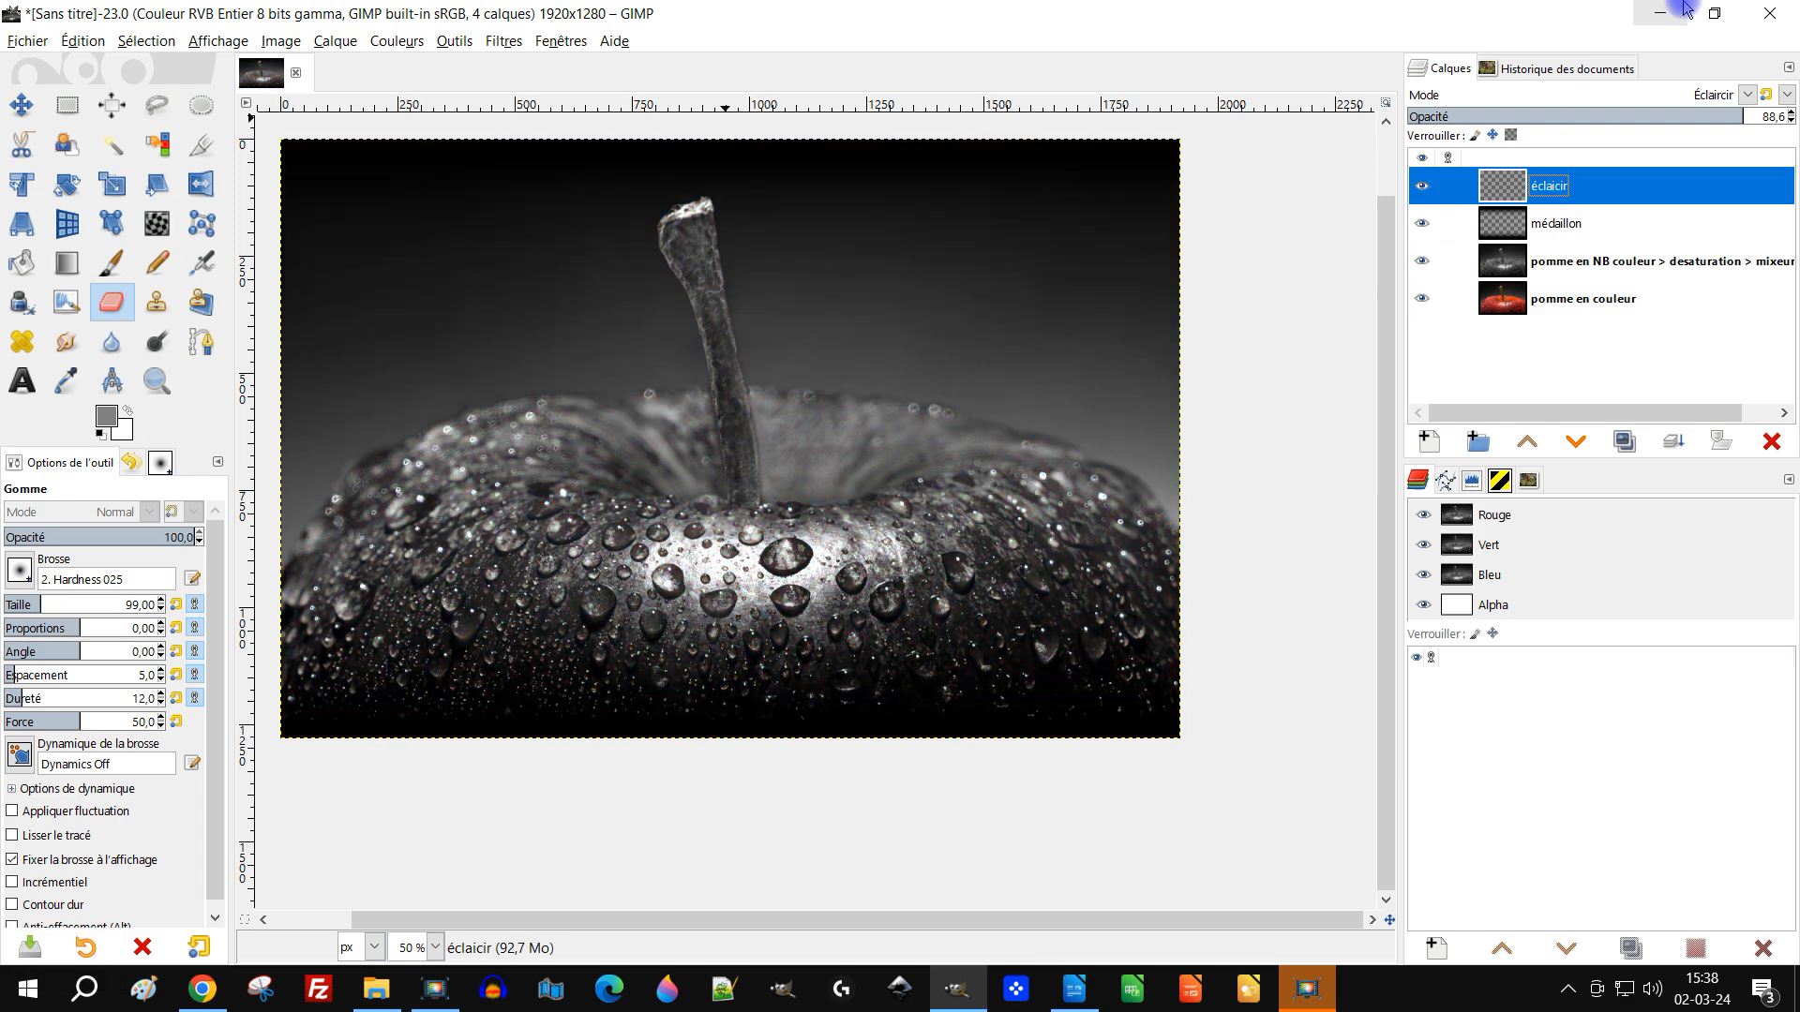
- Duplicate the médaillon layer to strengthen the vignette
{"action": "left_click", "coordinate": [1580, 234]}
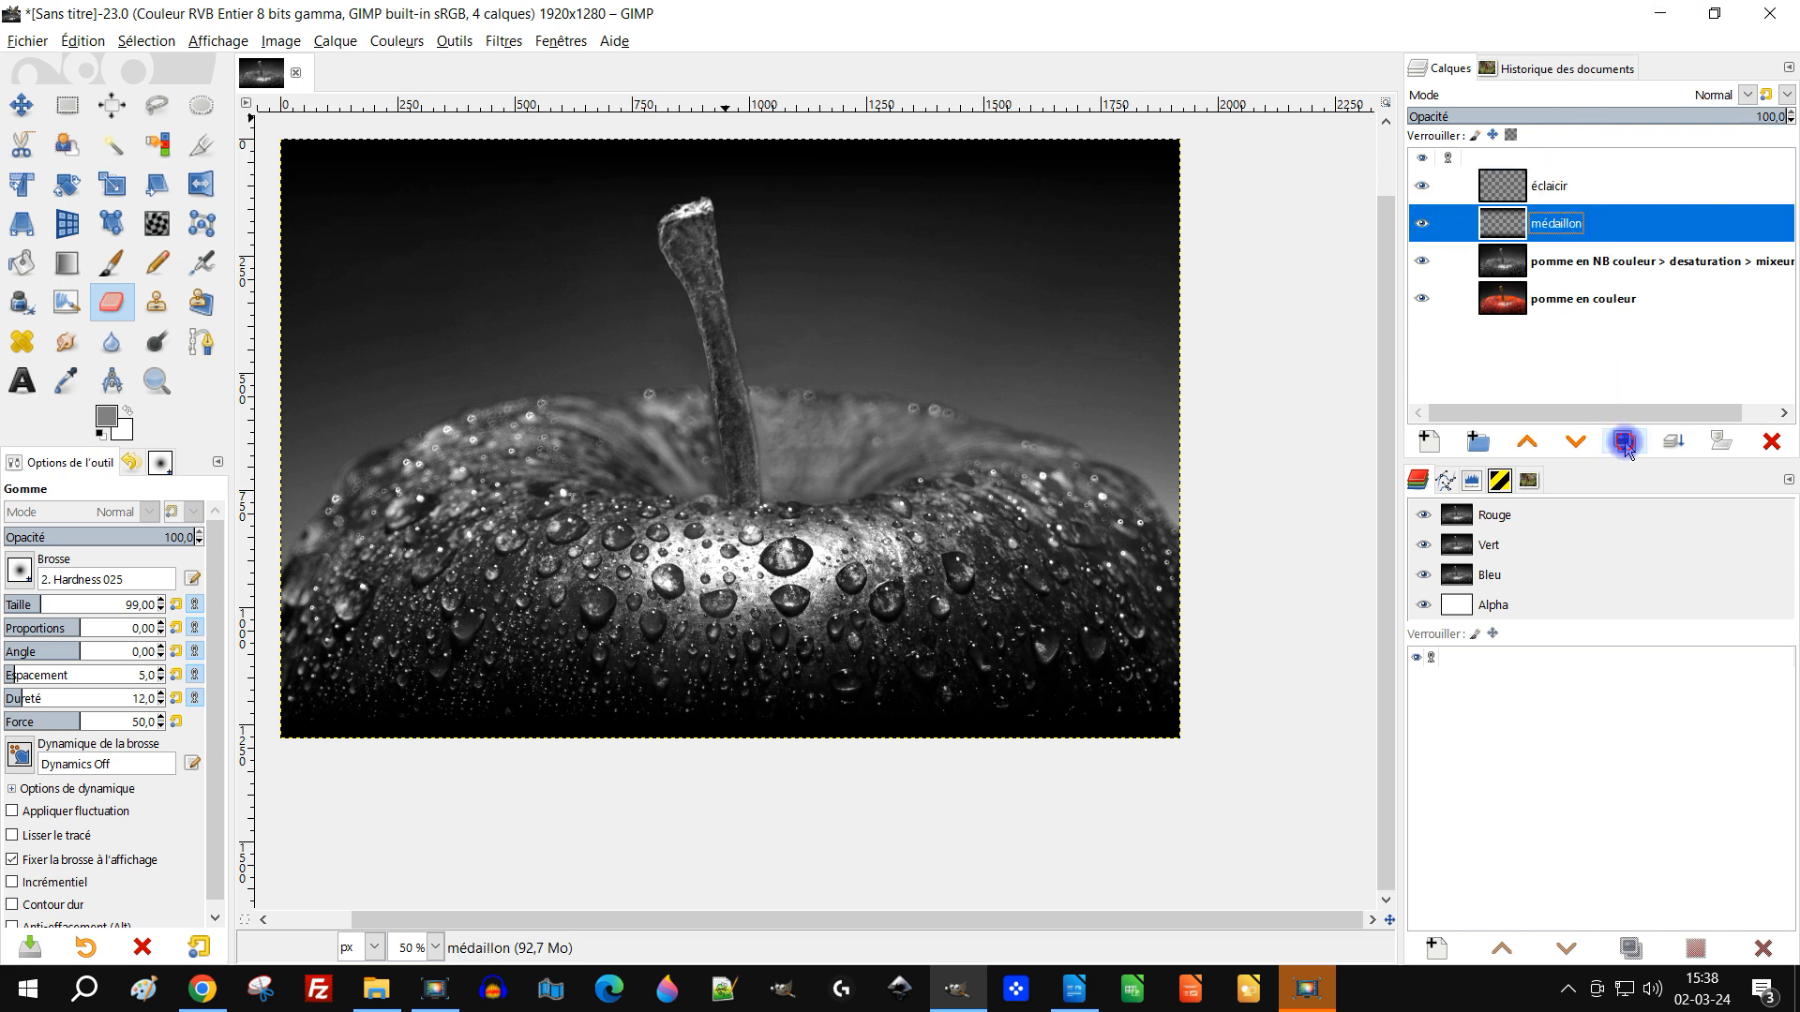
{"action": "left_click", "coordinate": [1624, 443]}
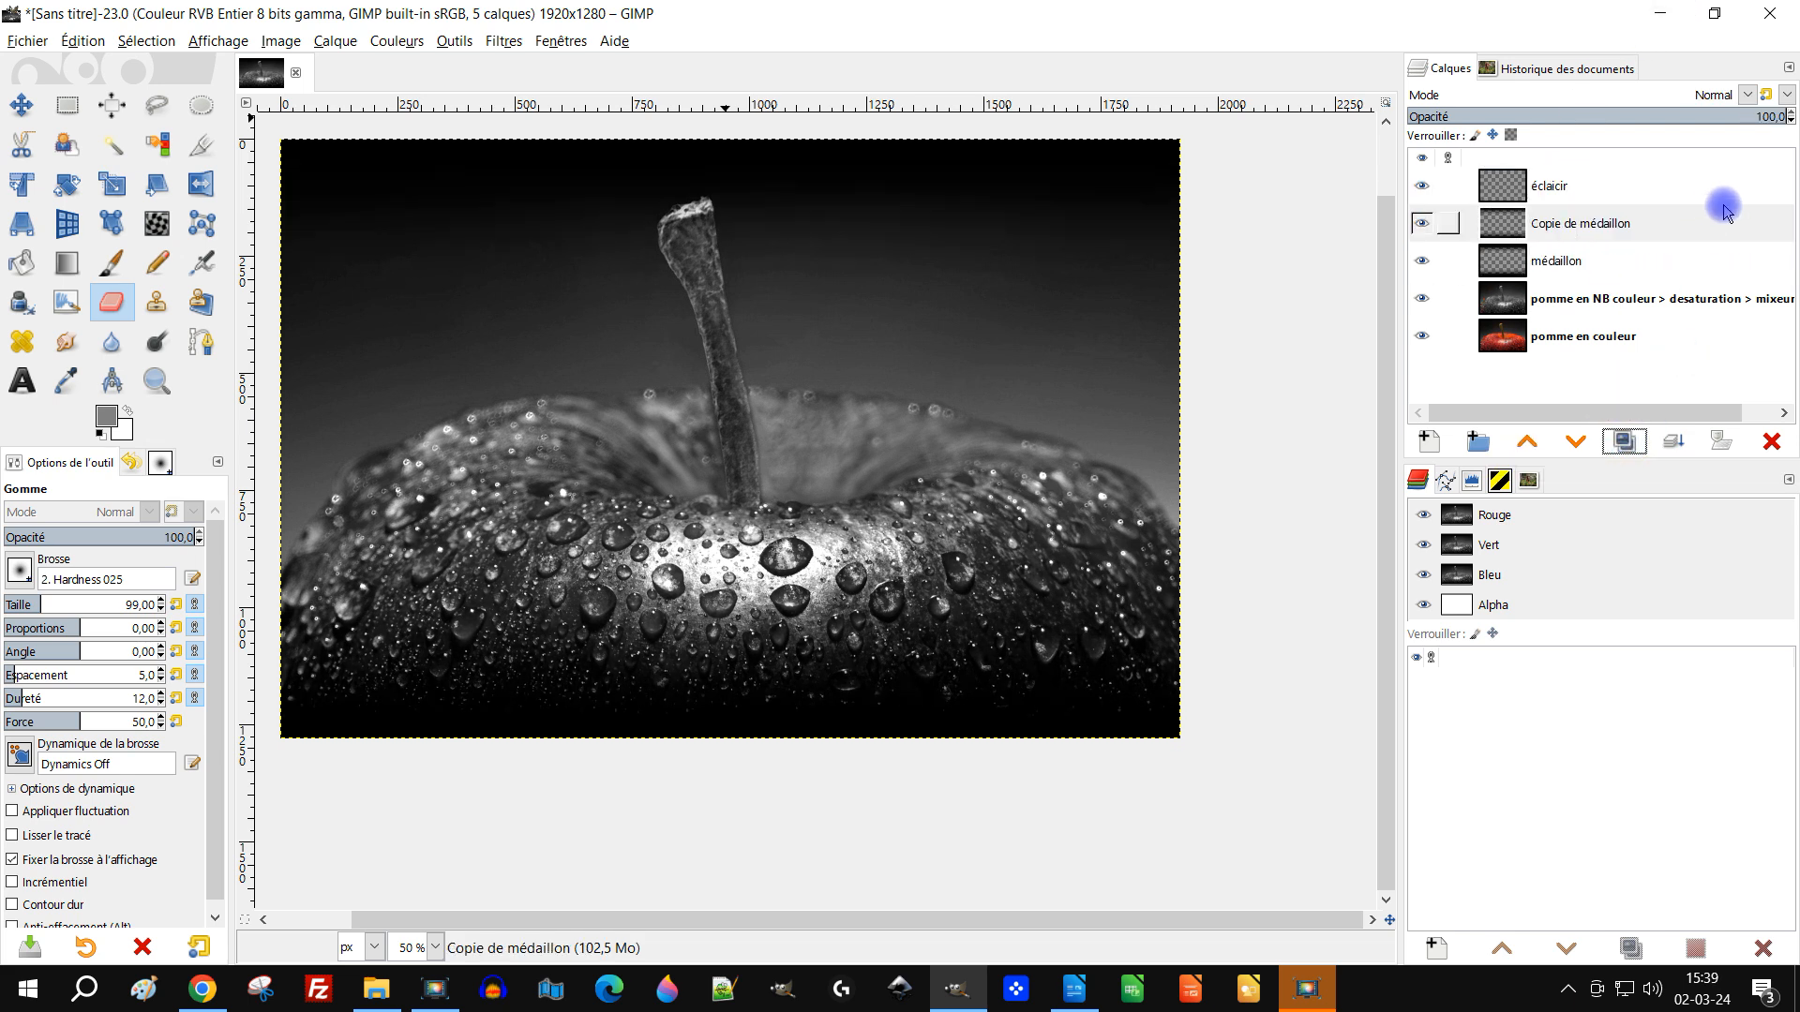